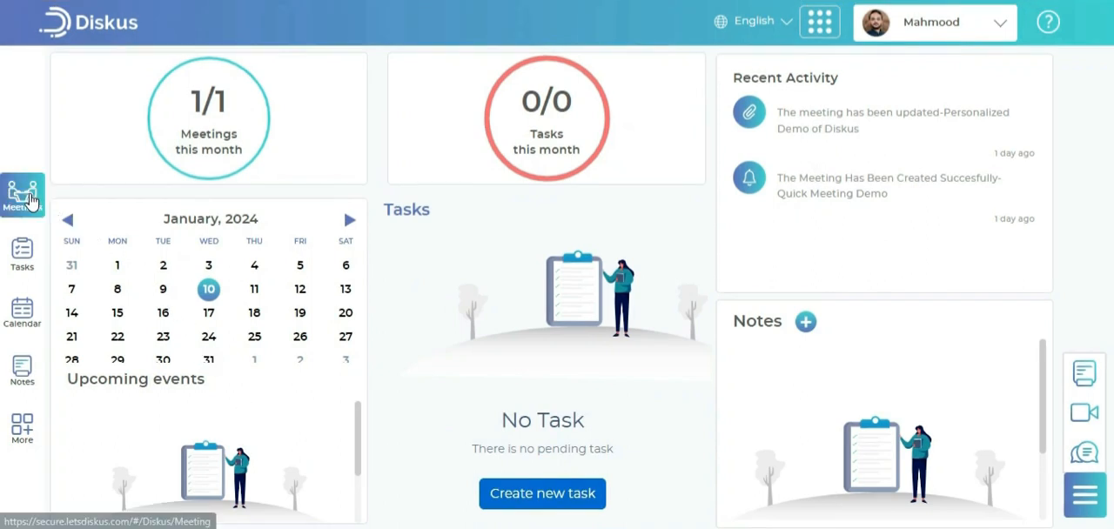
Open the Meetings section and look through the unpublished/proposed and the published meeting lists
left_click(31, 202)
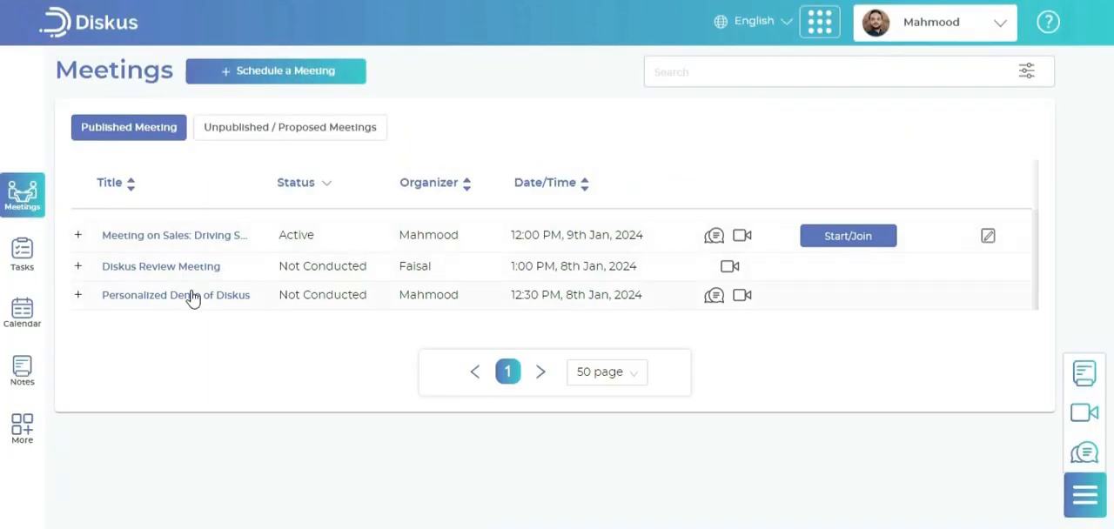
left_click(237, 137)
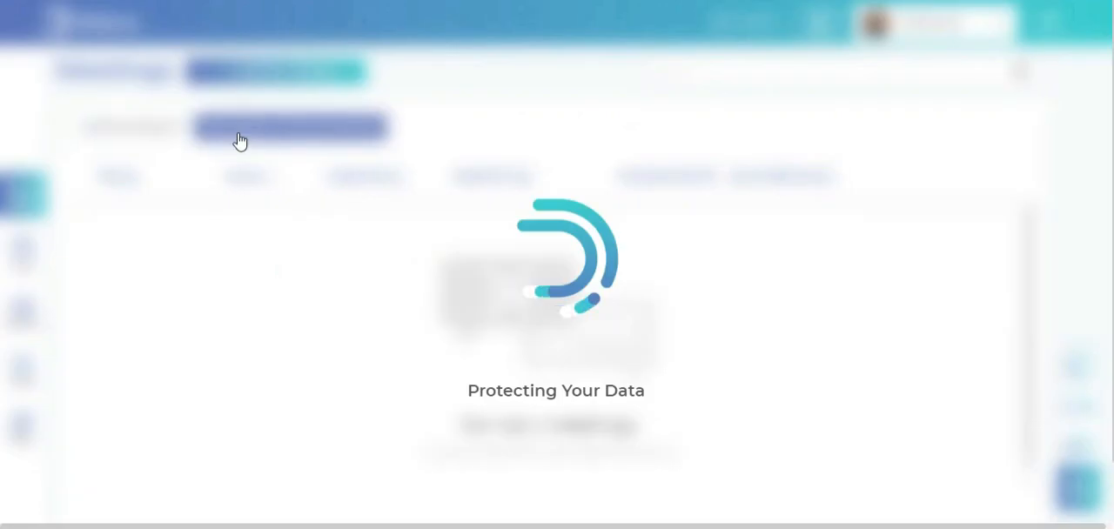
left_click(152, 136)
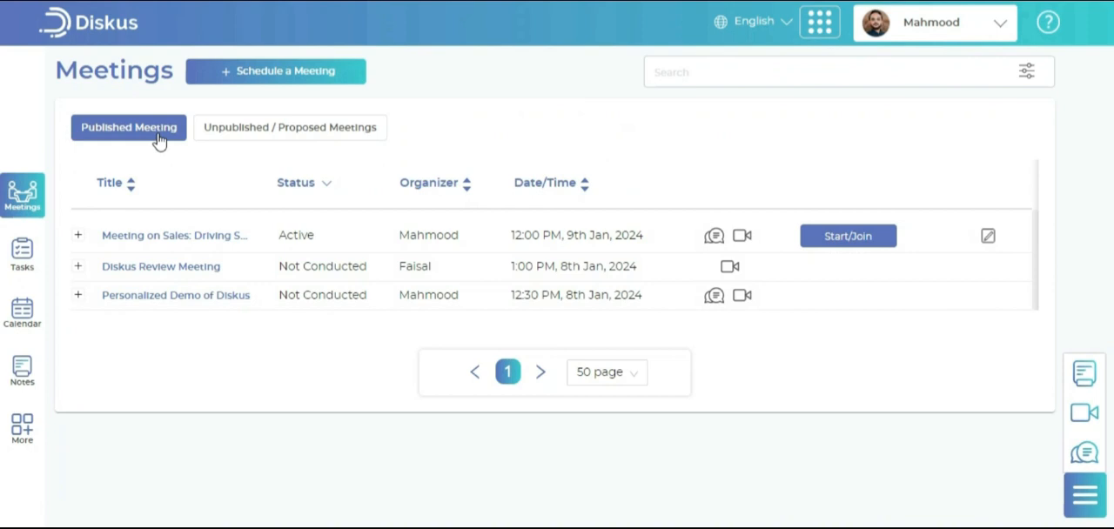
Start scheduling an Advance Meeting titled "Quarterly Sales Review Meeting" and set its type to Group Meeting
left_click(260, 87)
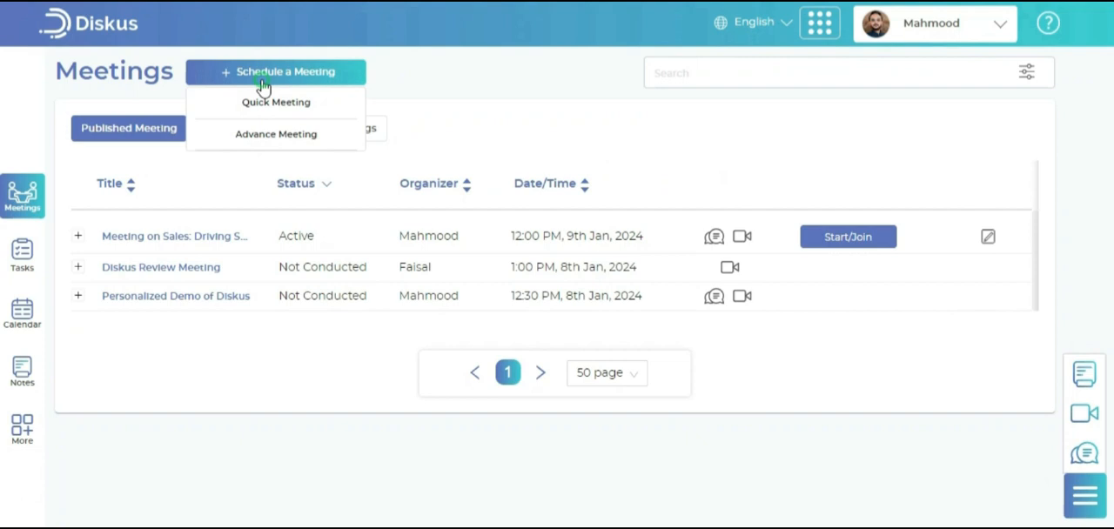
left_click(255, 148)
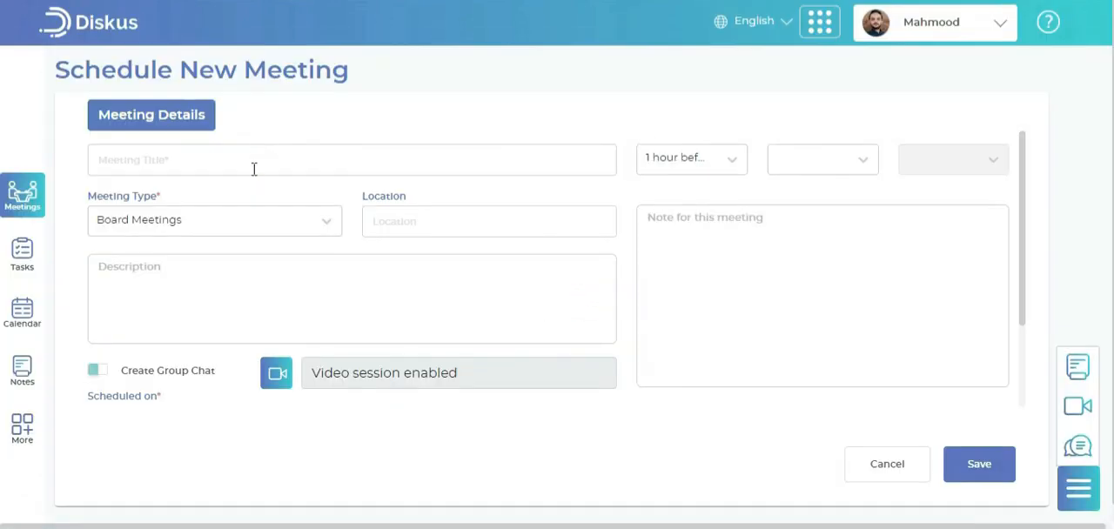
left_click(253, 169)
type("Quarterly Sales Review Meeting")
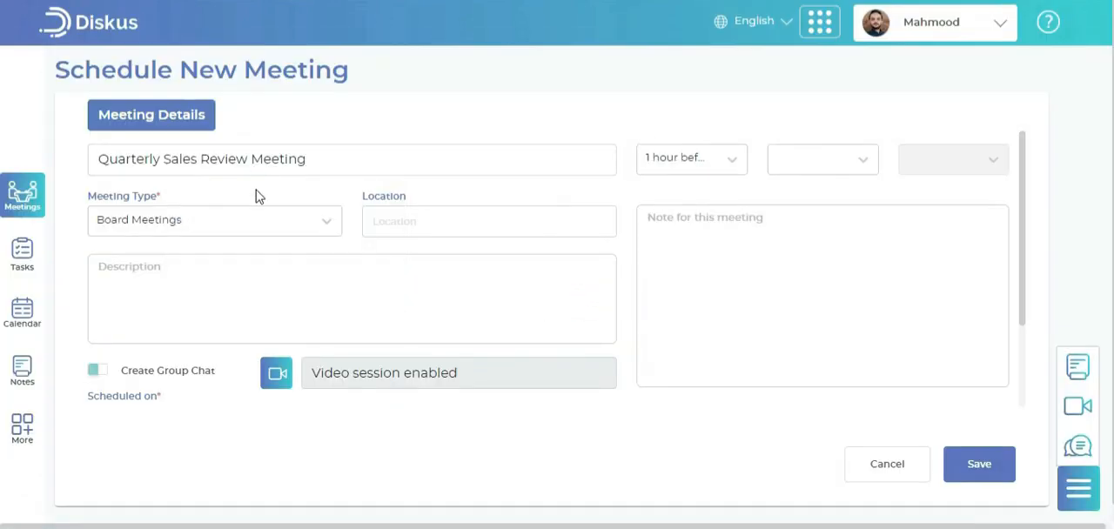
left_click(259, 218)
left_click(227, 318)
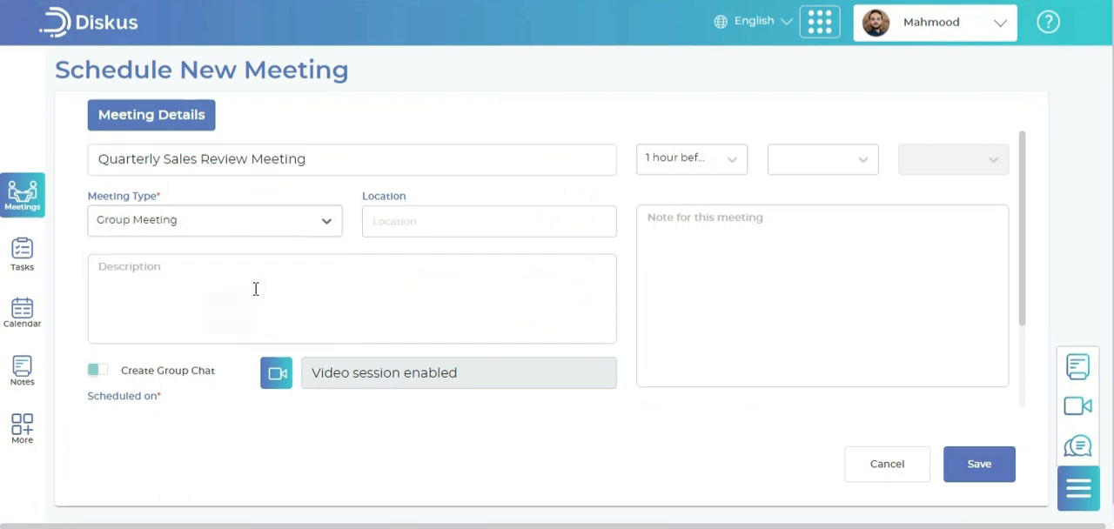
Set the meeting's location to "Meeting room Diskus"
left_click(405, 220)
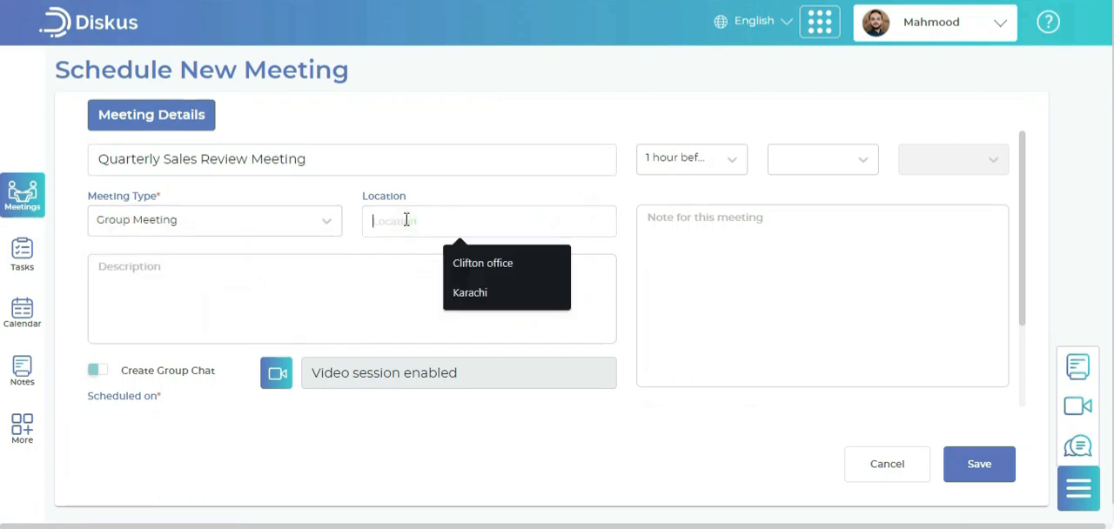
type("Meet")
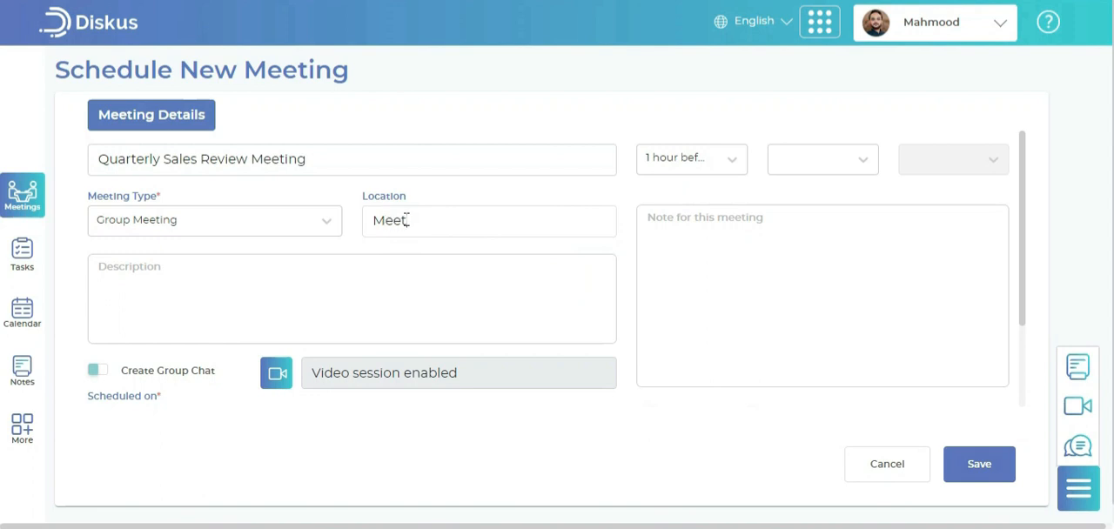
type("ing room Disku")
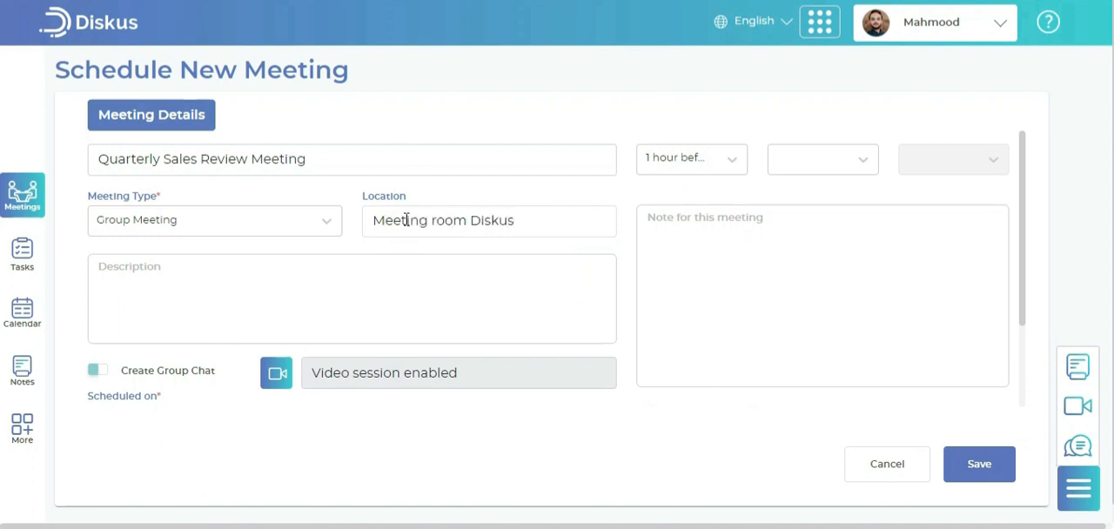
type("s")
Fill in a description covering sales figures, quarterly wins and challenges, and customer and market insights, and enable group chat with the video session on
left_click(393, 271)
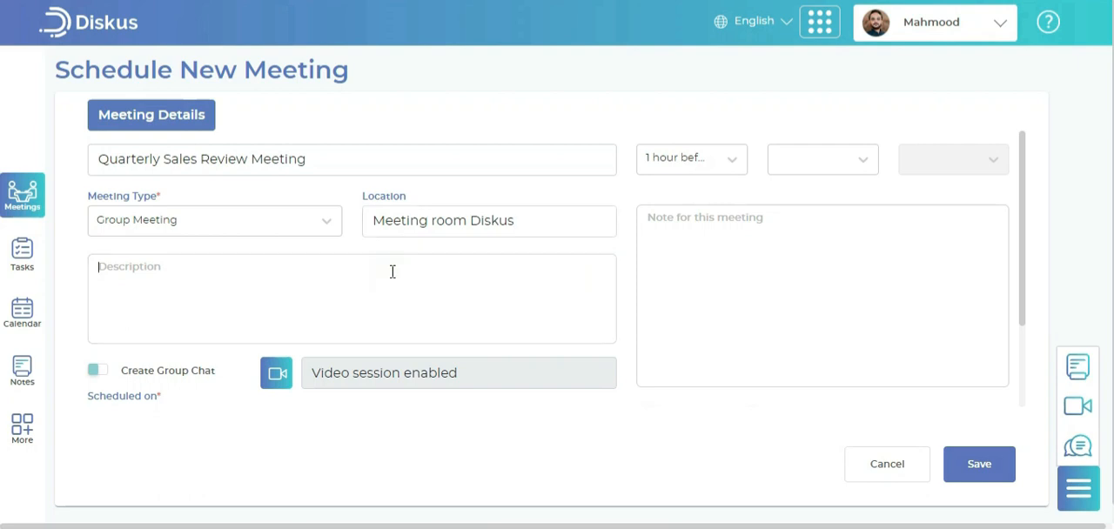
type("Provide an overview of individual and team sales figures. Highlight any significant wins, challenges, or trends observed during the quarter. Share insights on customer feedback and market dynamics influencing sales.")
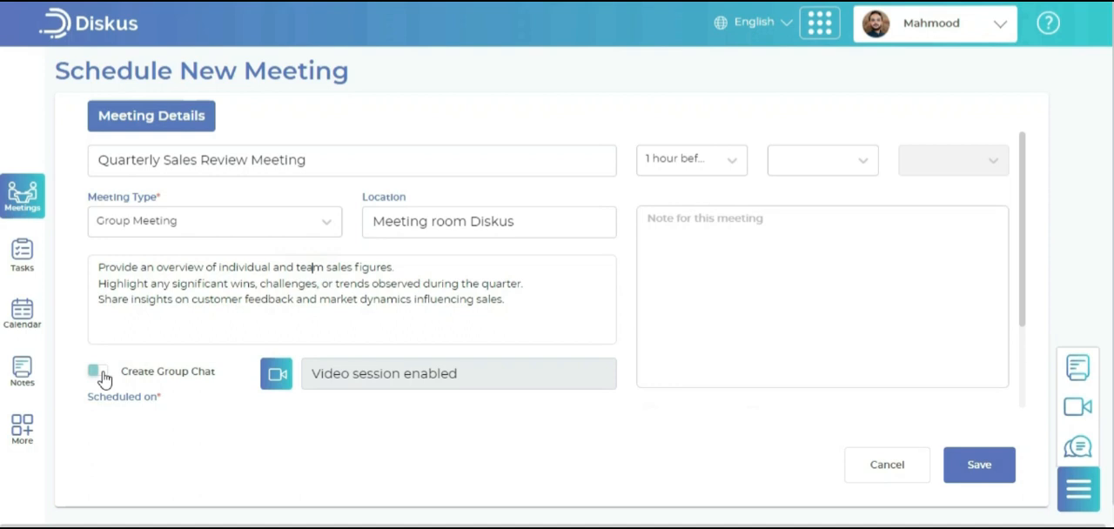
left_click(270, 381)
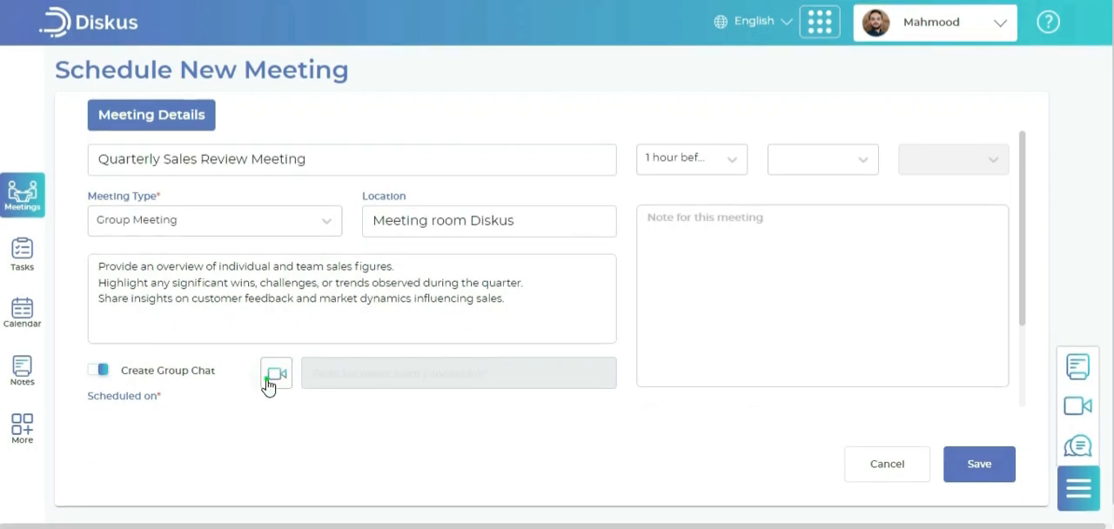
left_click(267, 384)
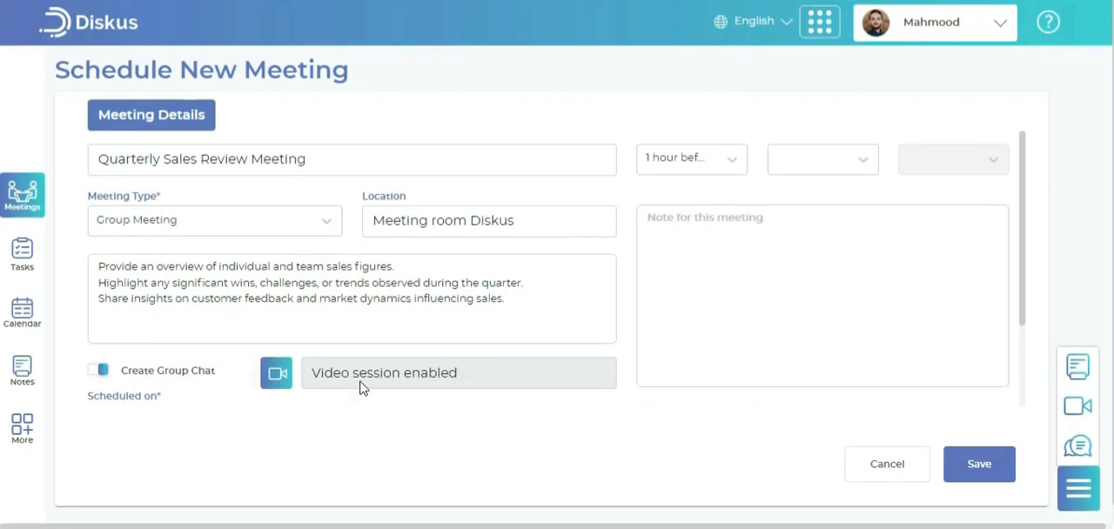
Set the first meeting reminder to 30 minutes before and the second to 10 minutes before
left_click(697, 166)
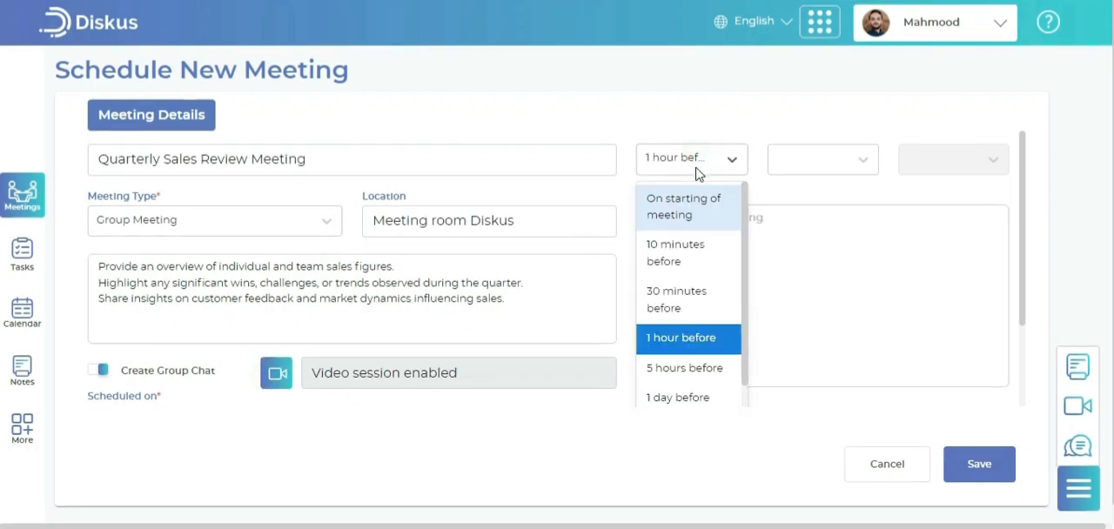
left_click(676, 300)
left_click(818, 165)
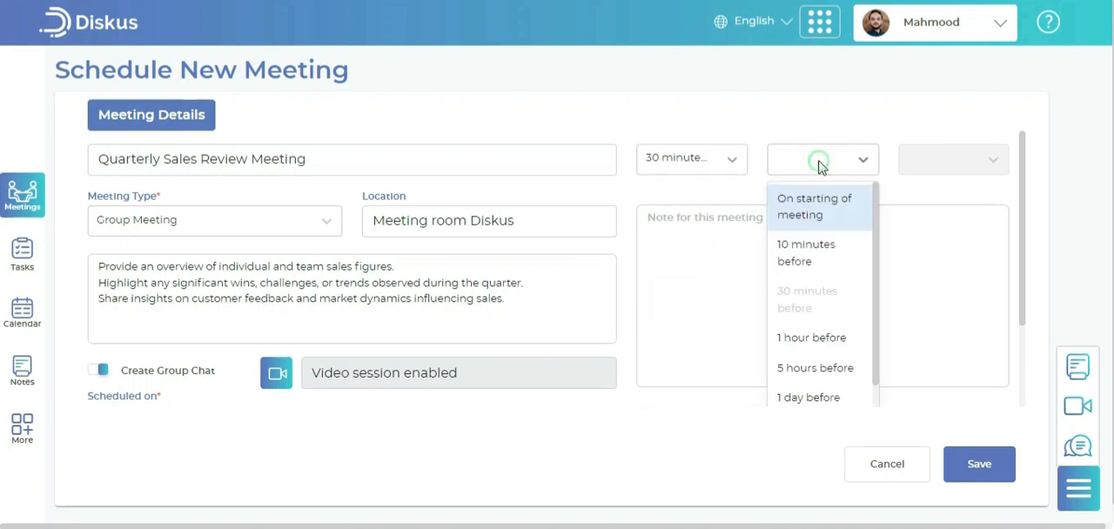
left_click(796, 258)
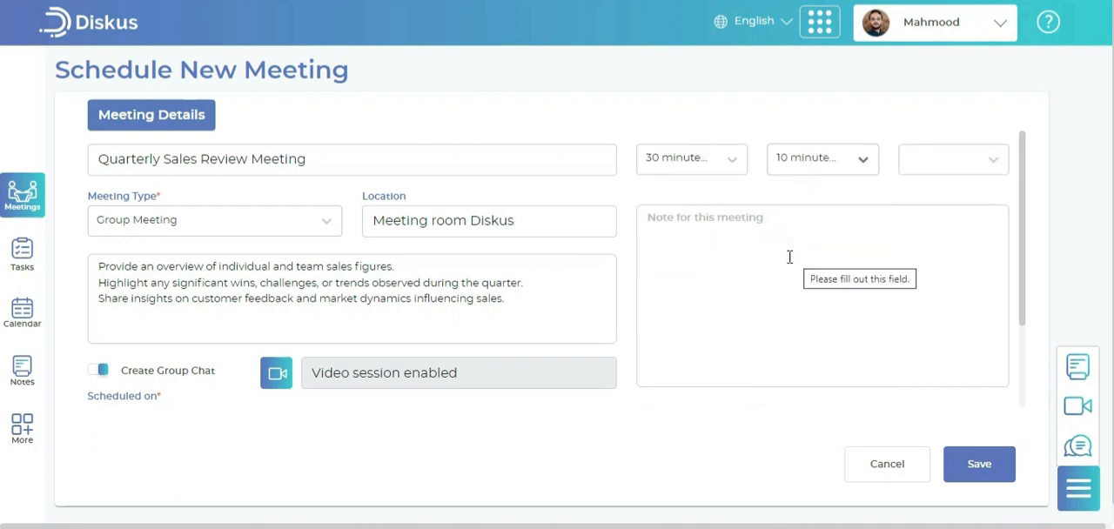
Add the meeting note "Please prepare meeting material."
scroll(567, 289, "down", 1)
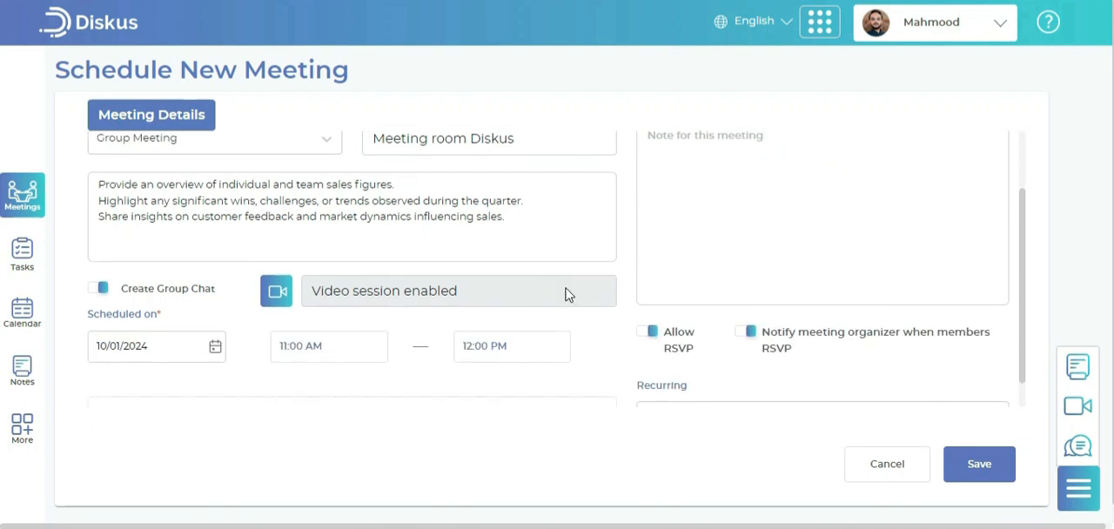
left_click(682, 228)
scroll(684, 222, "up", 1)
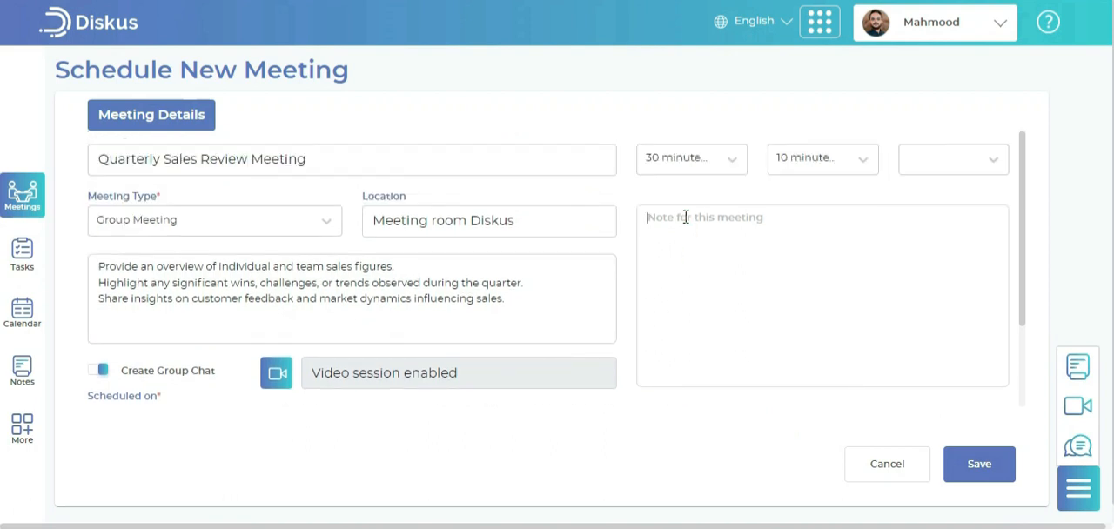
type("Please prepare meeting material.")
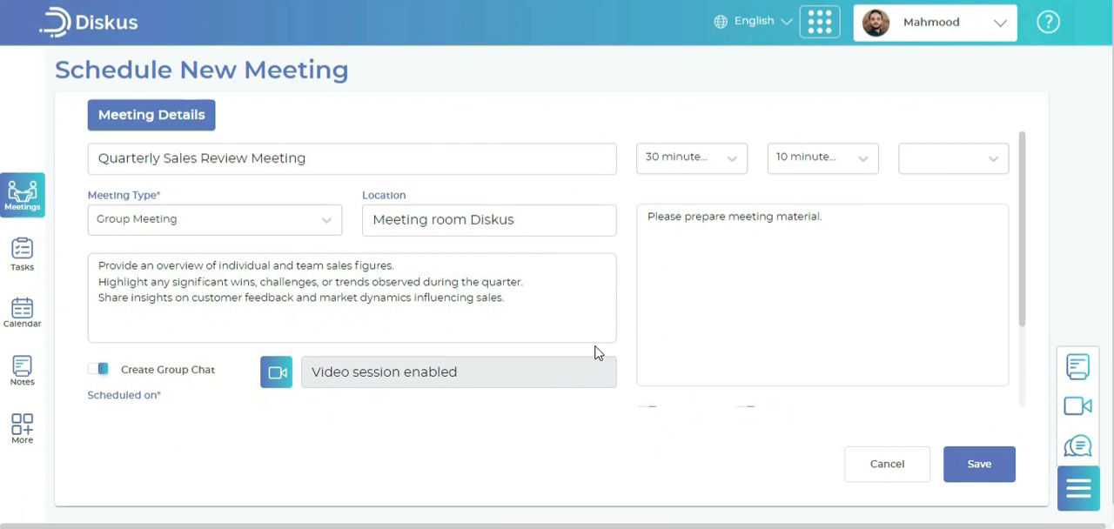
Schedule the meeting on 10/01/2024 from 12:00 PM to 01:15 PM
scroll(597, 351, "down", 1)
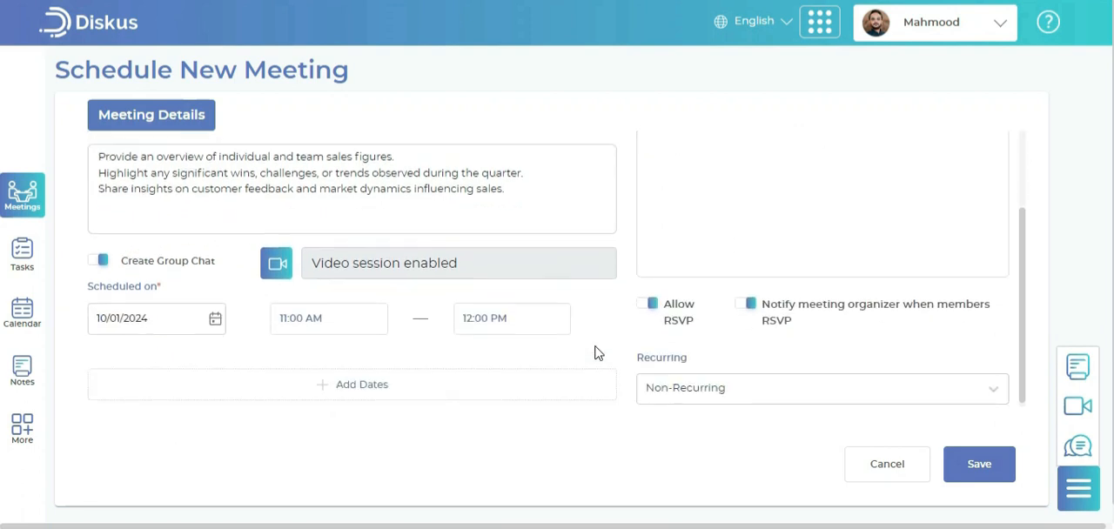
left_click(215, 315)
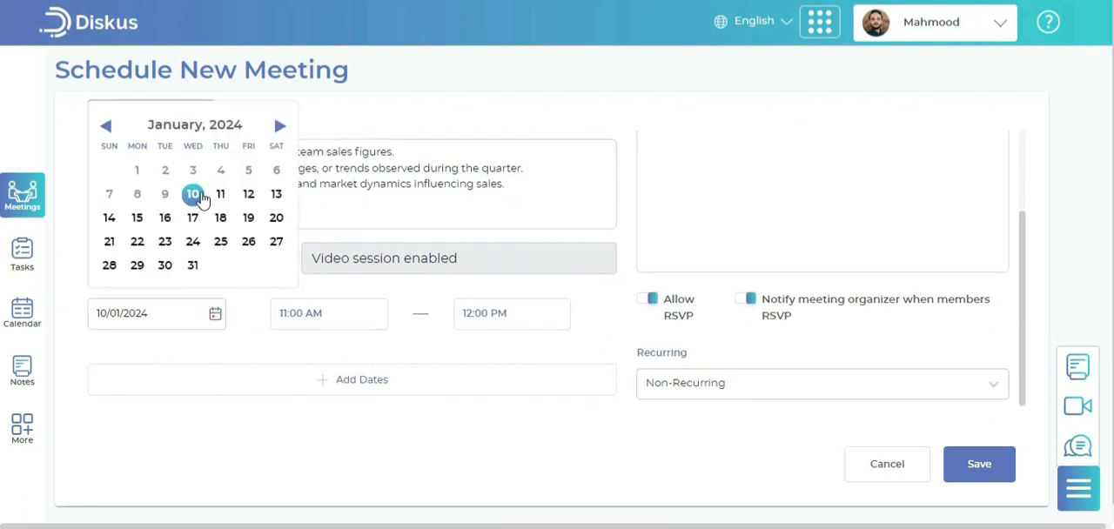
left_click(199, 197)
left_click(361, 316)
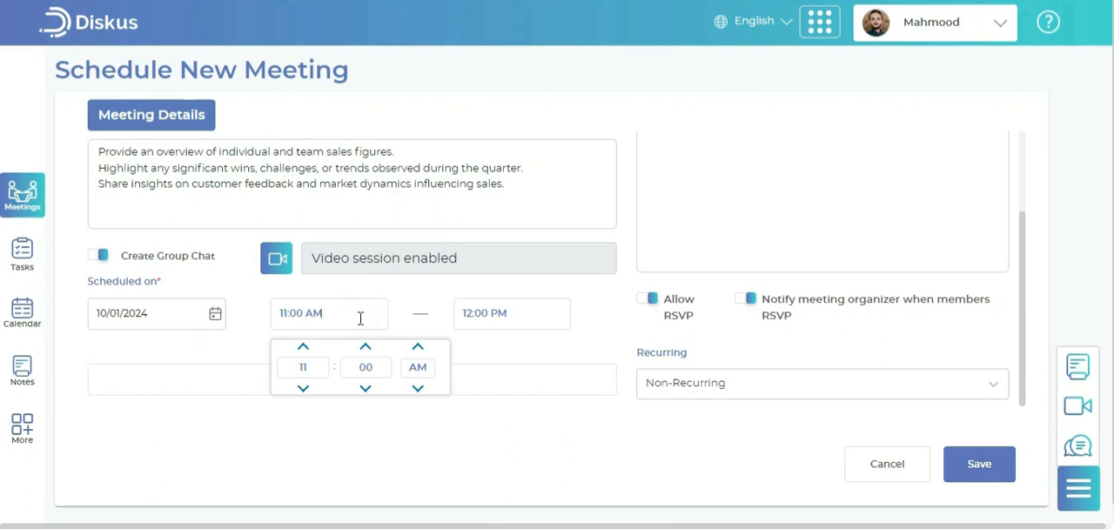
left_click(303, 347)
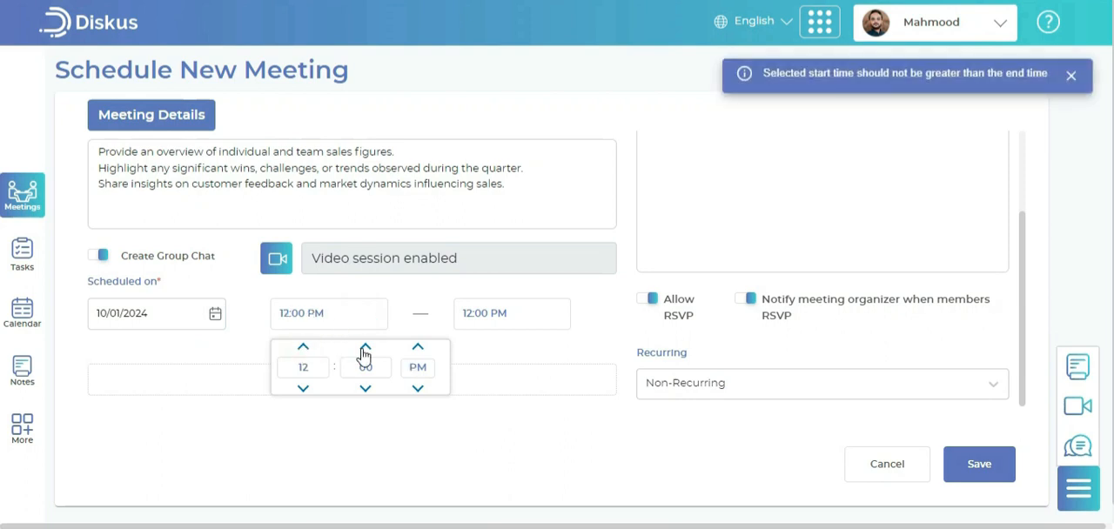
left_click(505, 314)
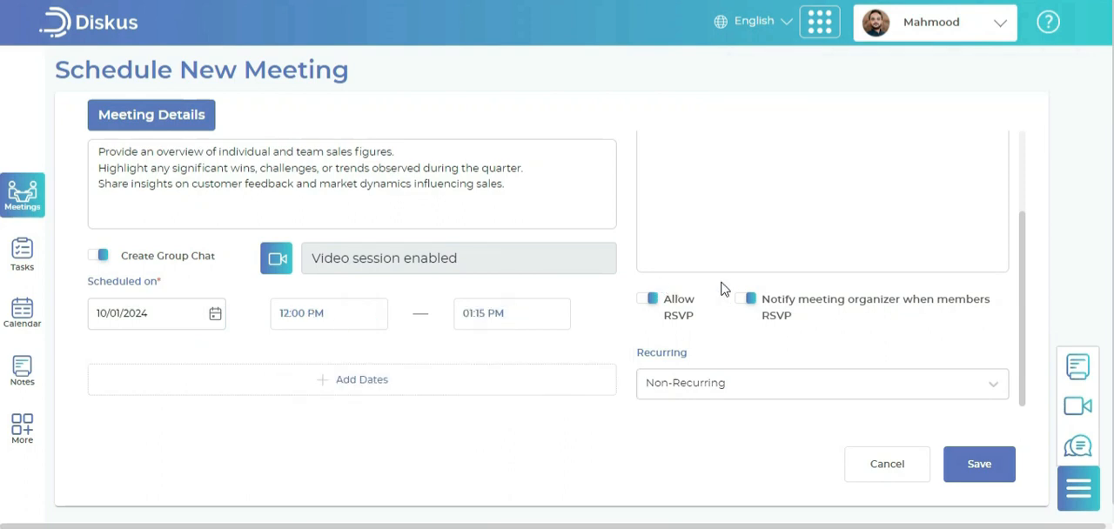
scroll(733, 285, "up", 2)
scroll(737, 283, "down", 2)
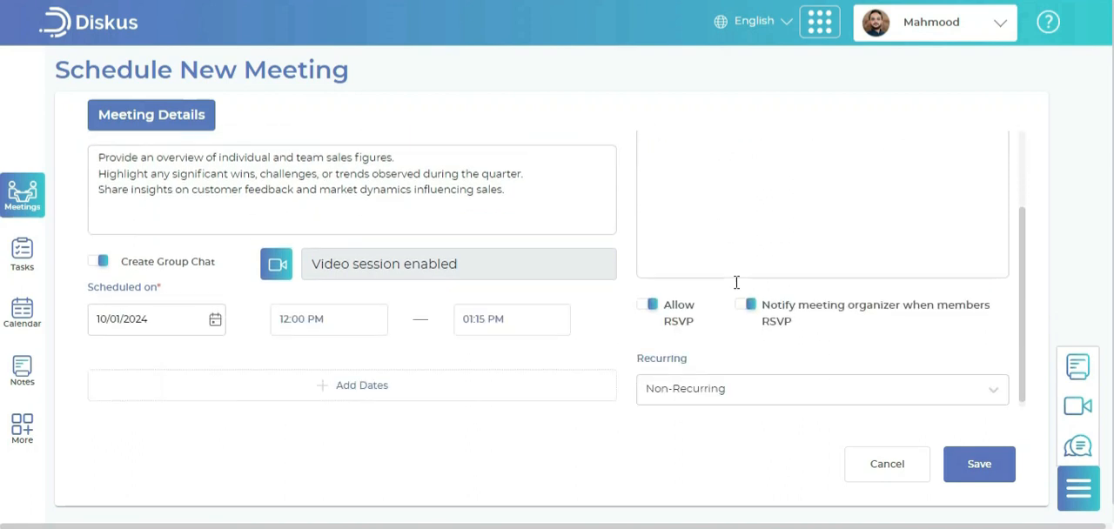
Keep Allow RSVP enabled and set the meeting's recurrence to Weekly
left_click(646, 303)
left_click(648, 306)
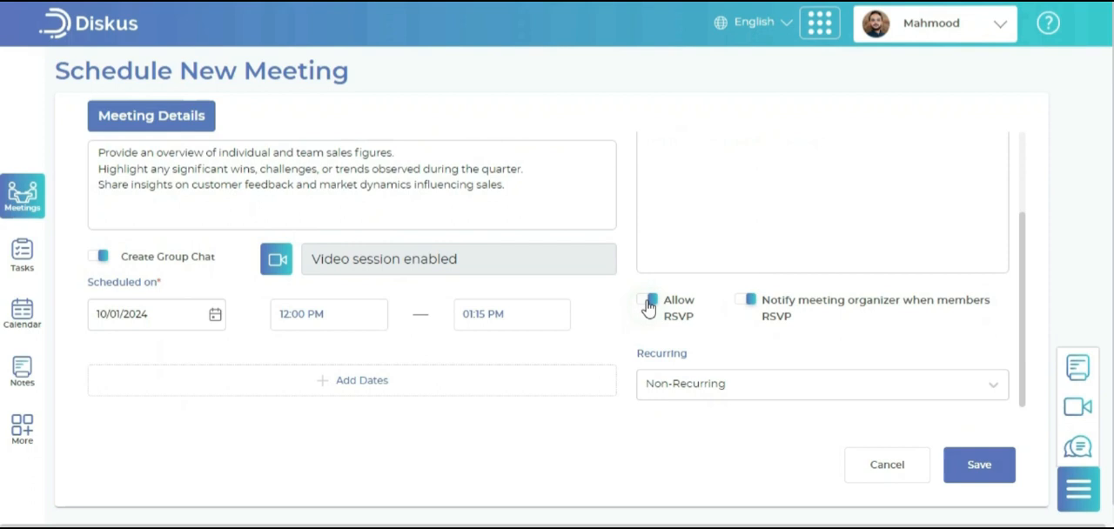
left_click(755, 383)
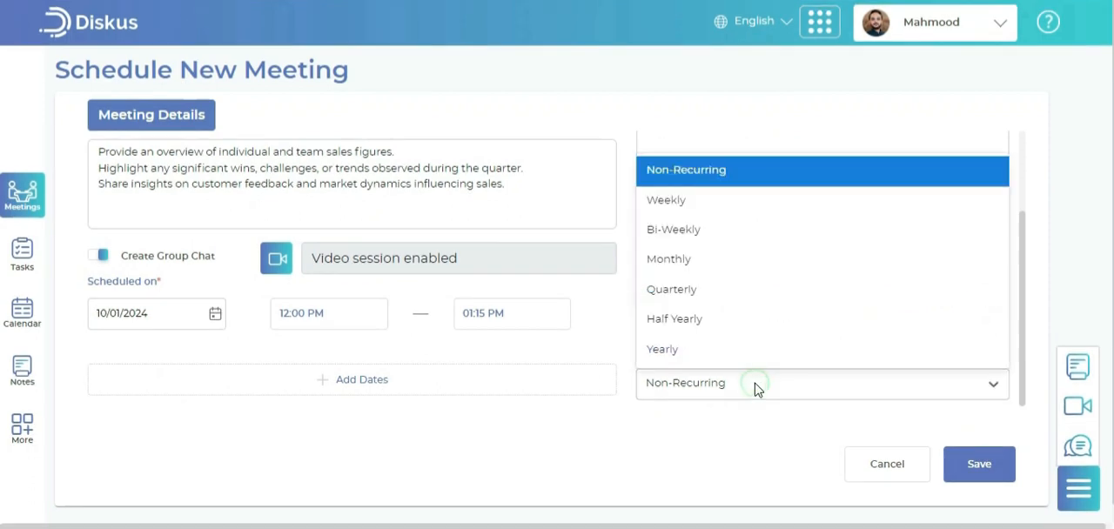
left_click(710, 217)
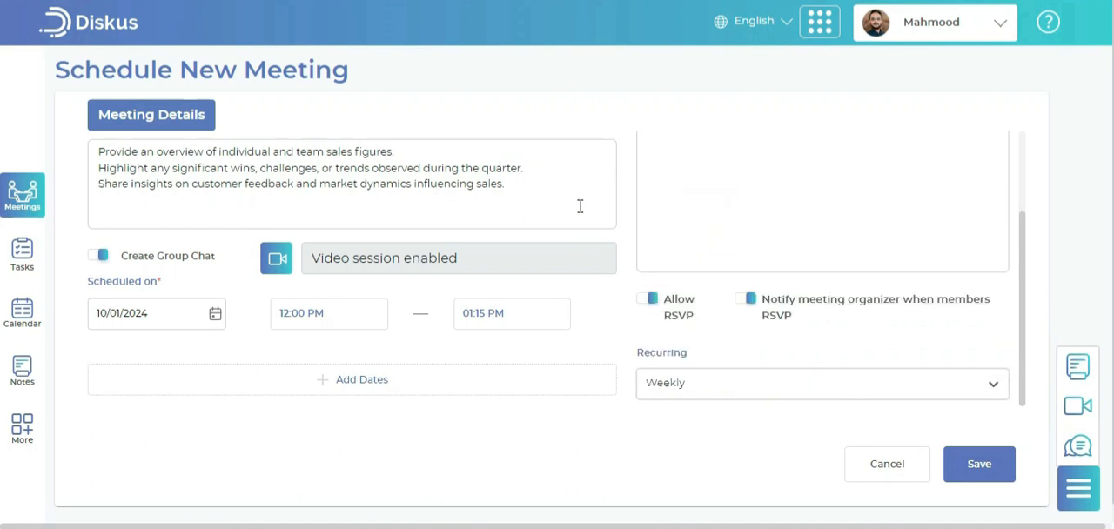
Review the entered meeting details and save the meeting
scroll(580, 206, "up", 1)
scroll(580, 207, "up", 2)
scroll(580, 206, "down", 3)
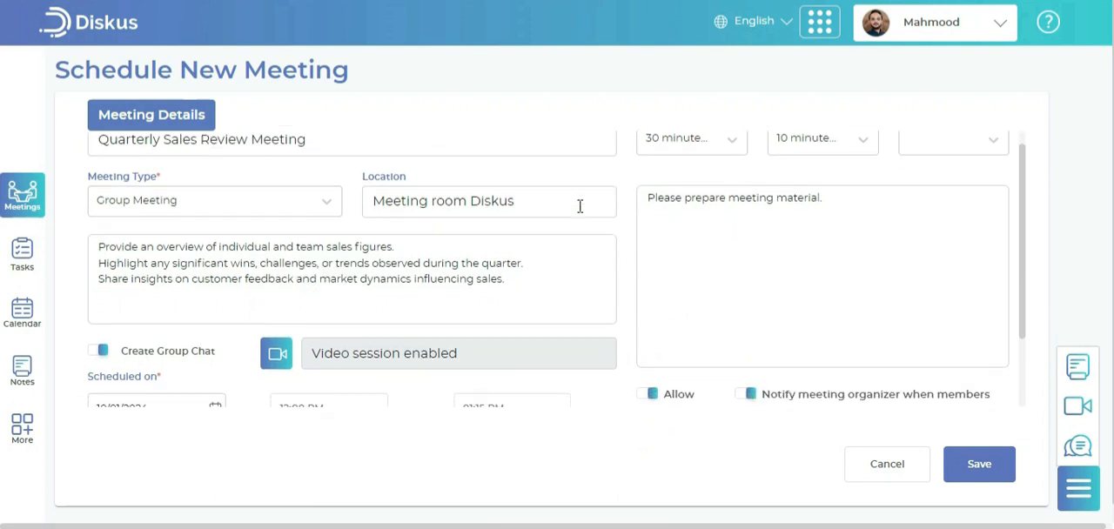
left_click(982, 481)
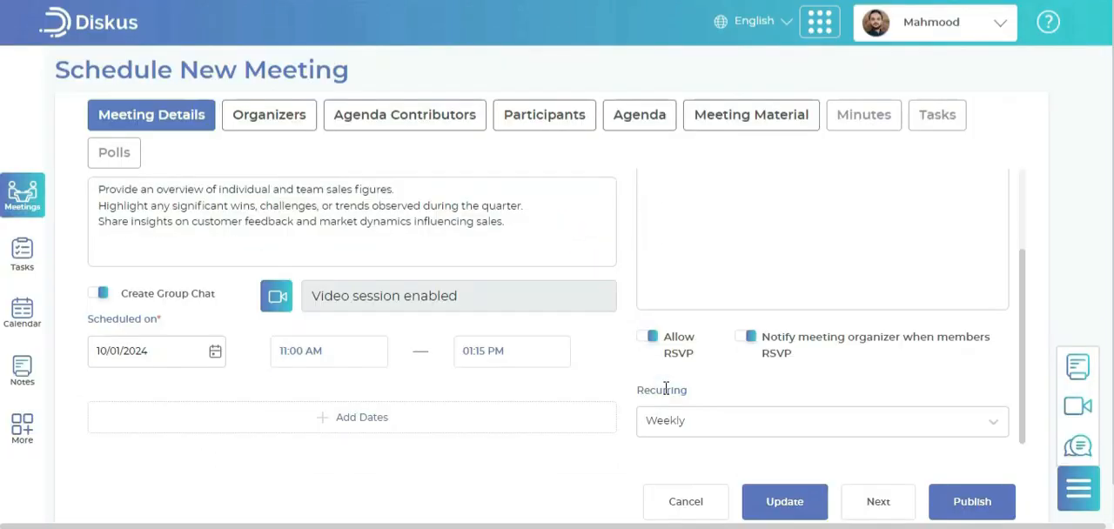
Proceed to the meeting's organizers and add the contact found with "b" as a second organizer
left_click(877, 502)
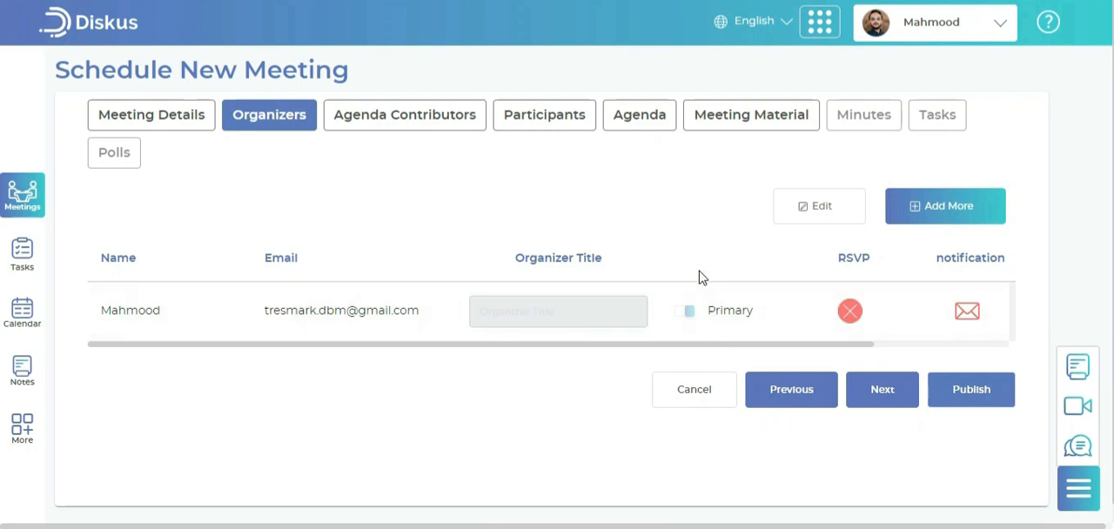
left_click(940, 226)
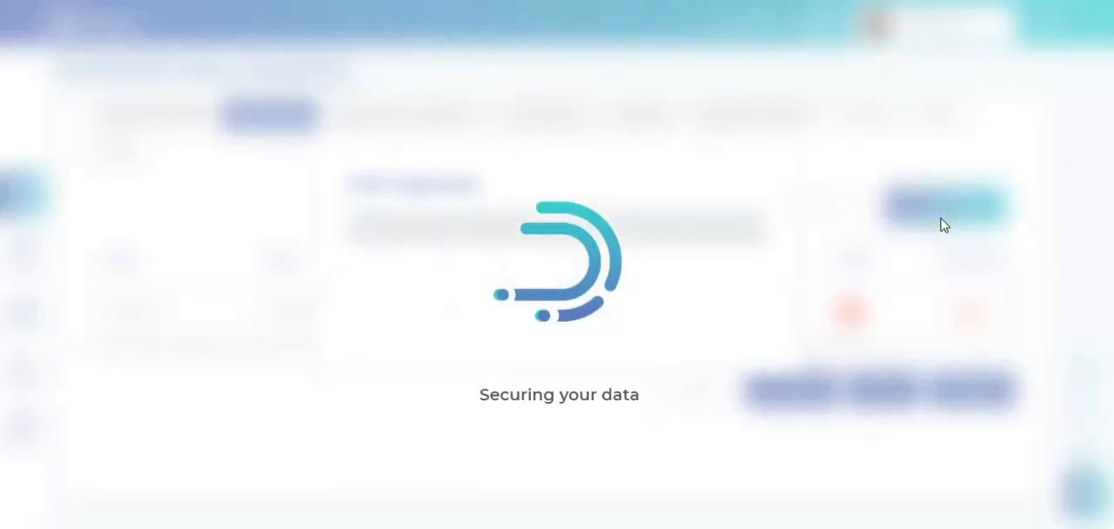
left_click(677, 227)
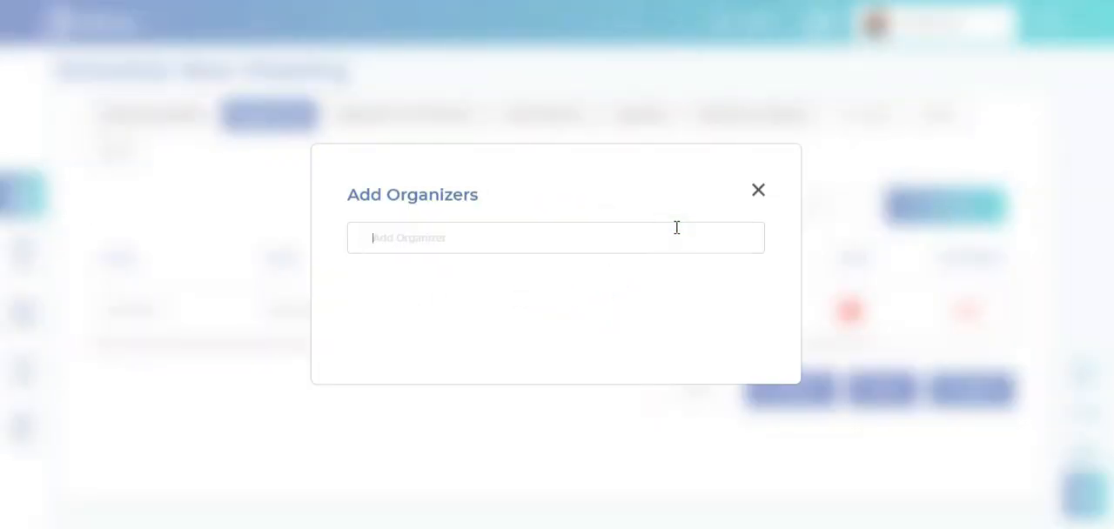
type("b")
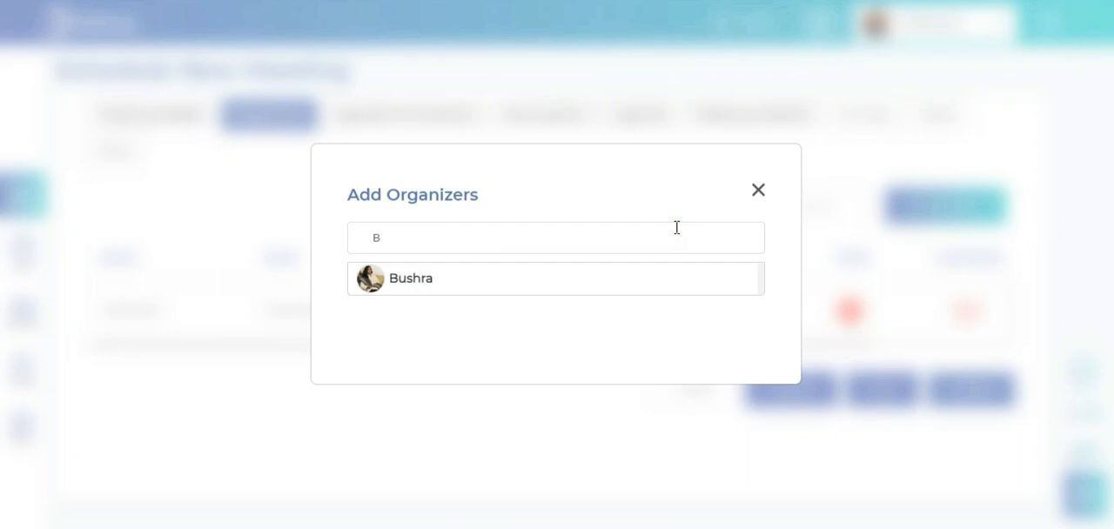
left_click(636, 282)
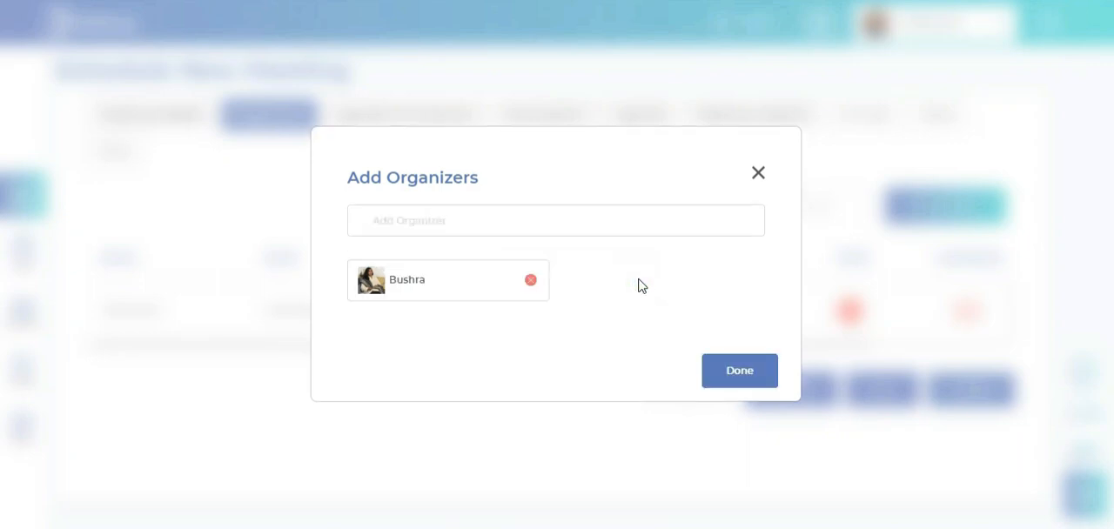
left_click(740, 372)
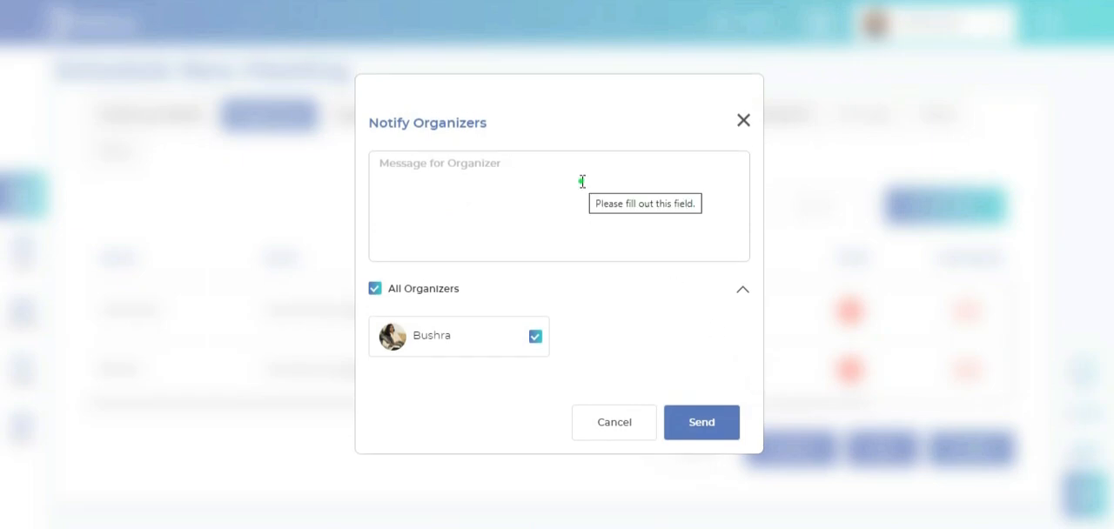
Notify the added organizer by name with "please prepare meeting minutes by the end of the meeting." and save the organizers
left_click(583, 181)
type("Bushra, please prepare meeting minutes by the end of the meeting.")
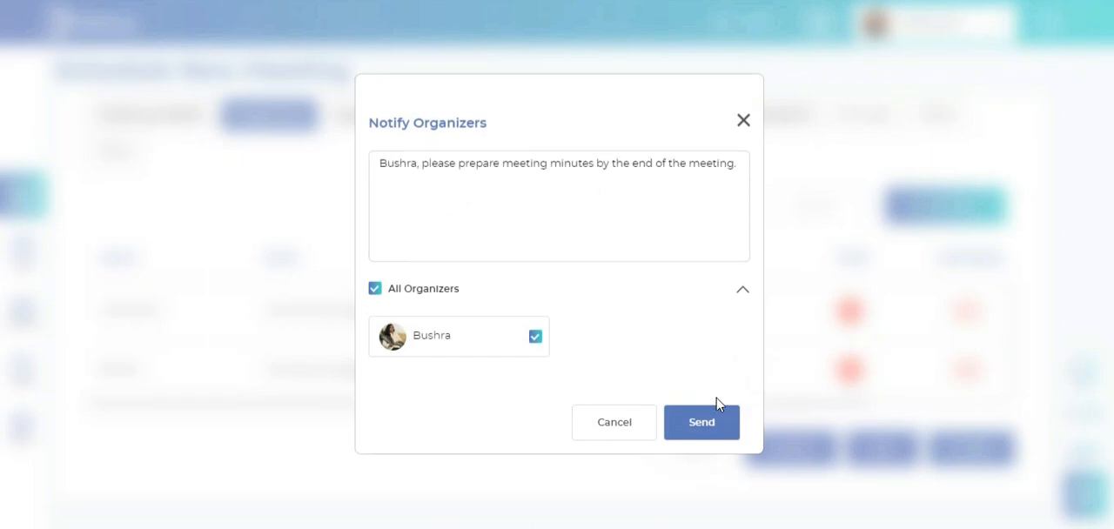
left_click(720, 433)
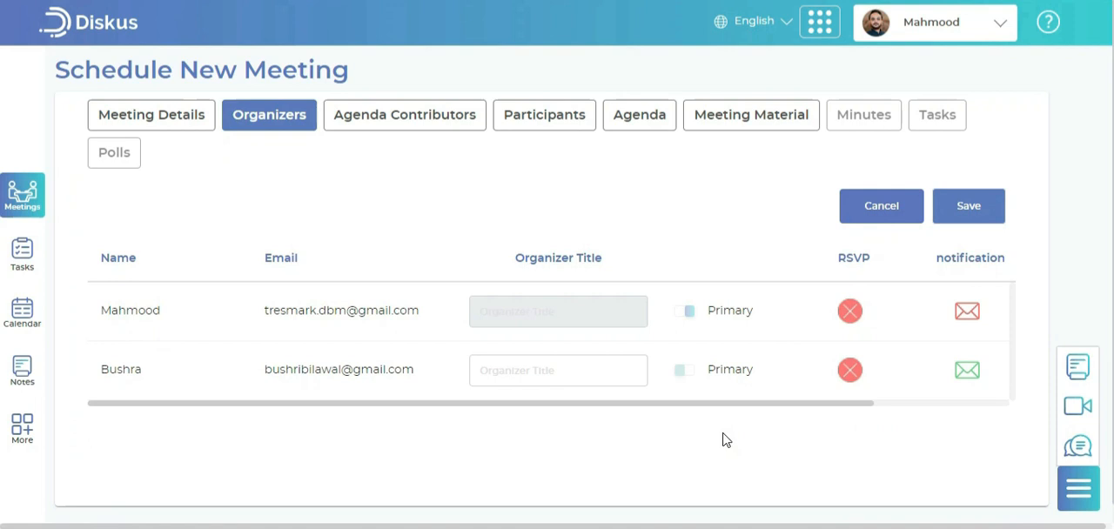
left_click(955, 207)
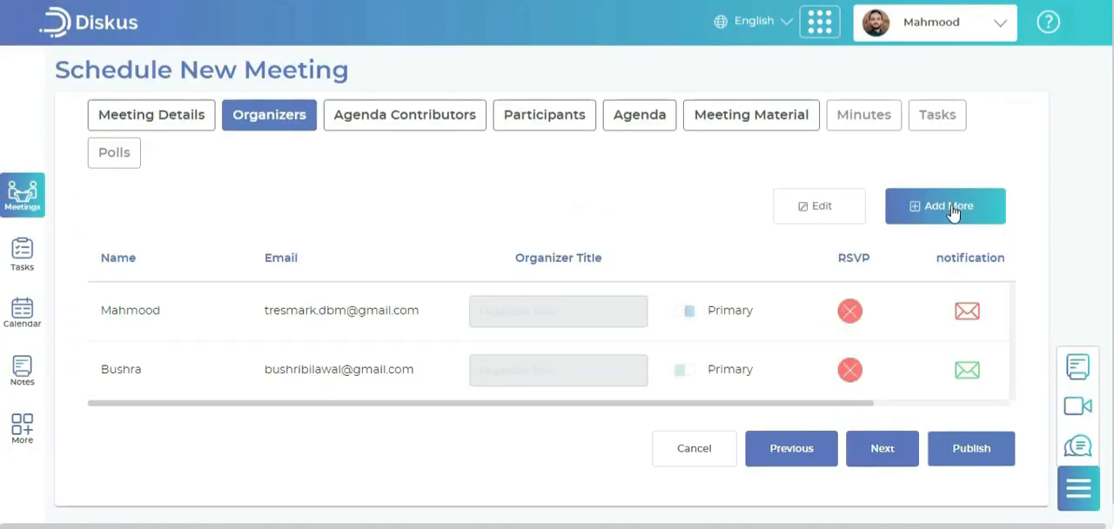
Proceed to the agenda contributors and choose "Grant access to all agenda items and files"
left_click(905, 452)
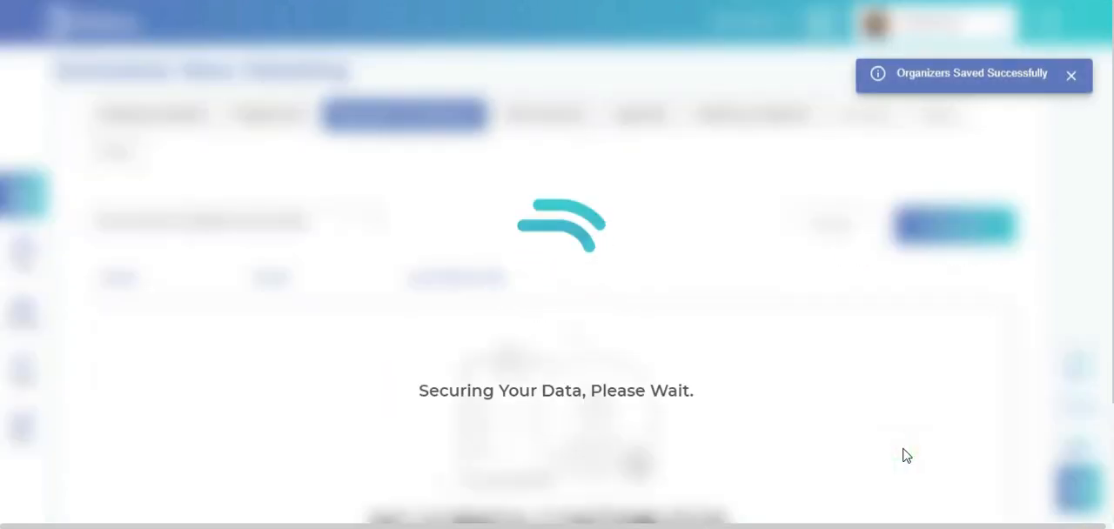
left_click(341, 221)
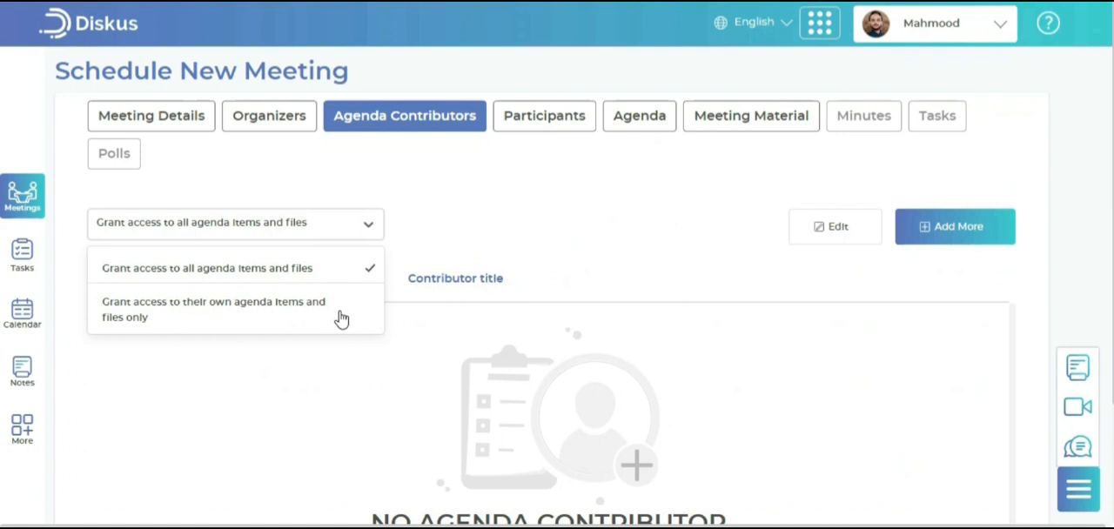
left_click(383, 267)
Begin adding agenda contributors by selecting the contacts found with "wa" and "ya"
left_click(942, 237)
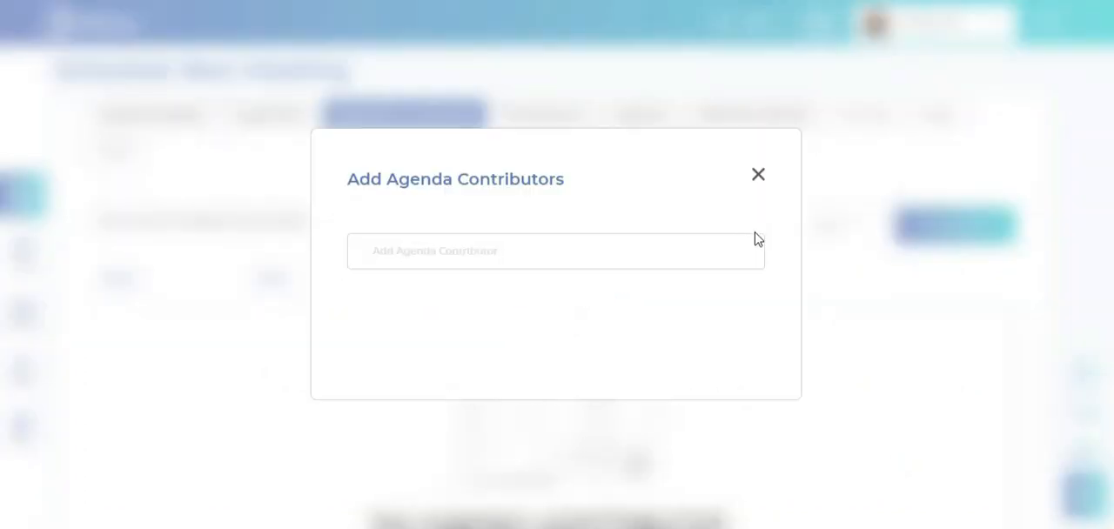
left_click(741, 241)
type("wa")
left_click(661, 291)
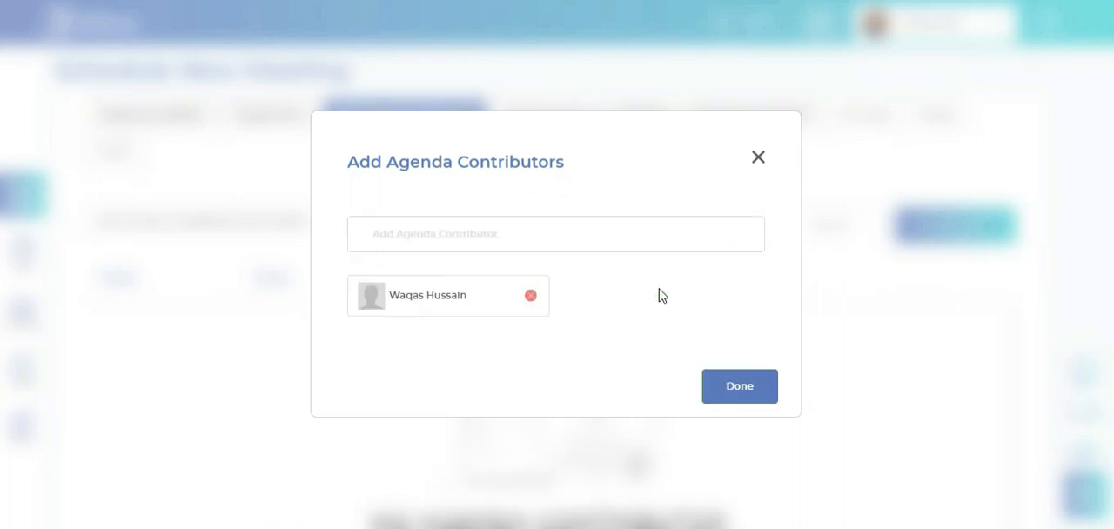
left_click(628, 233)
type("ya")
left_click(620, 272)
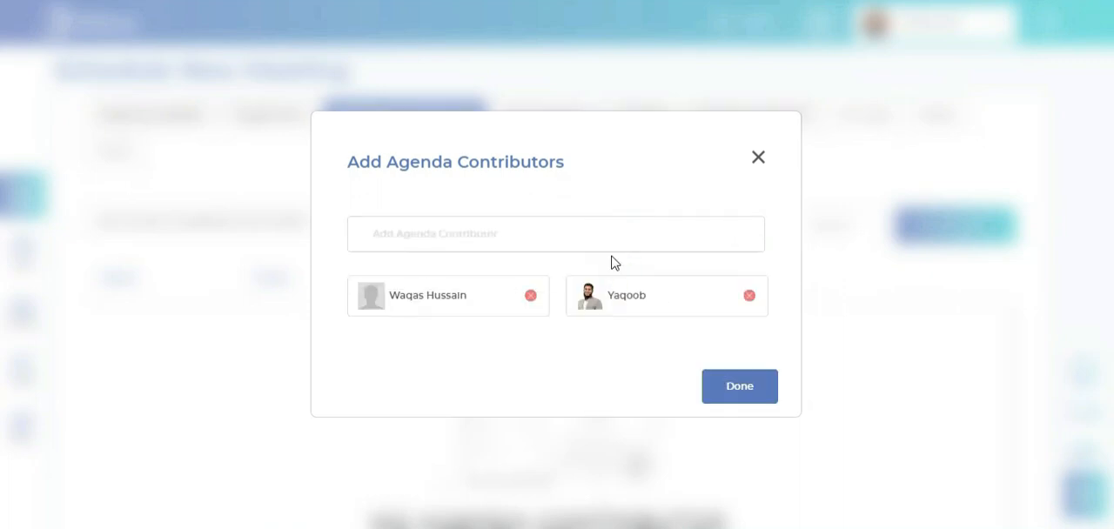
Include the contacts found with "far" and "sa" as well and confirm the four agenda contributors
left_click(603, 235)
type("far")
left_click(616, 272)
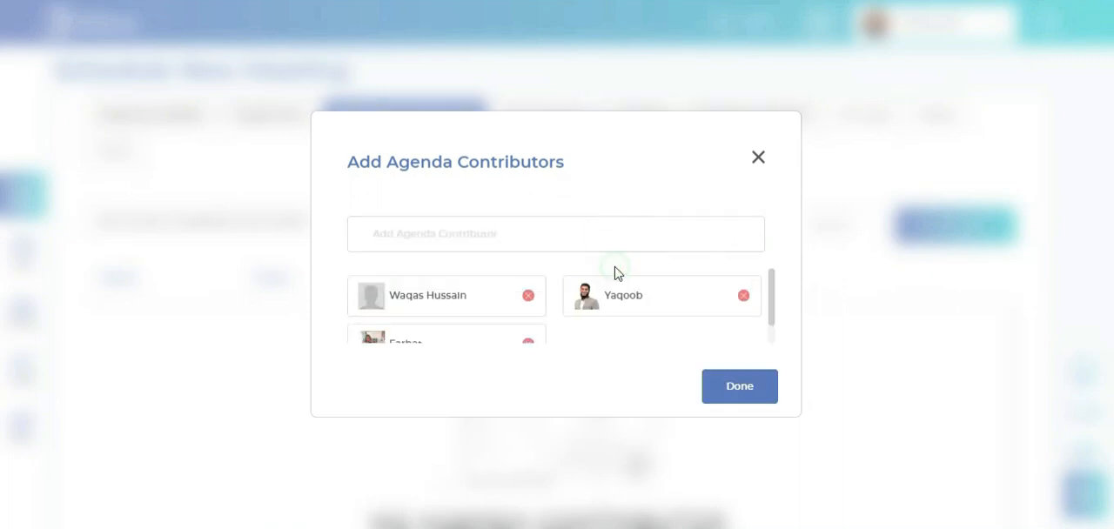
left_click(591, 233)
type("sa")
left_click(581, 276)
scroll(771, 327, "down", 1)
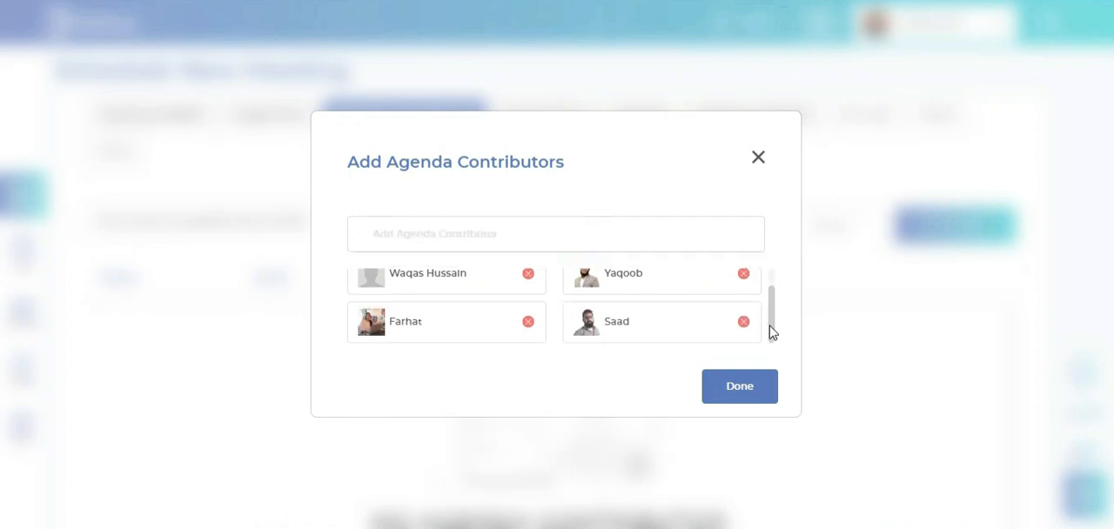
scroll(771, 331, "up", 1)
left_click(739, 387)
Send all agenda contributors the message "Refer to relevant documents for agenda preparation."
left_click(620, 168)
type("Refer to relevant")
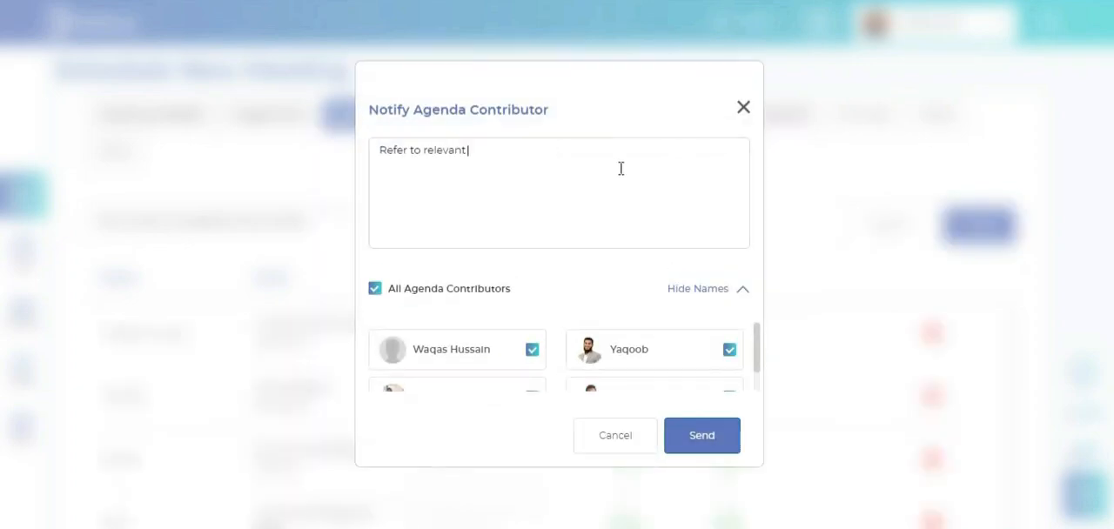
type(" documents for agenda preparation.")
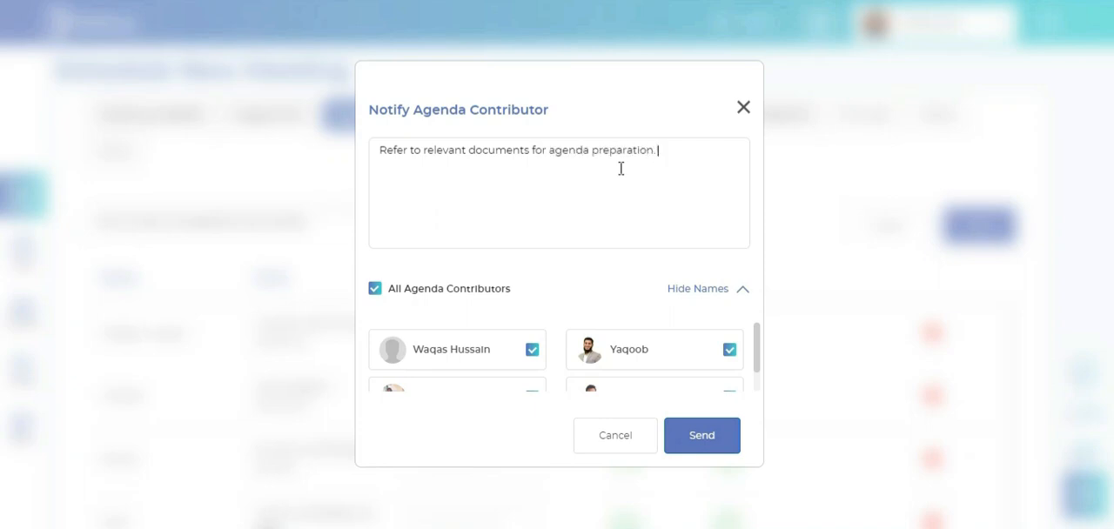
left_click(701, 436)
Title the four contributors in order VP Sales, Project Manager, Product Manager and Business Developer, and save them
scroll(662, 427, "down", 3)
left_click(500, 193)
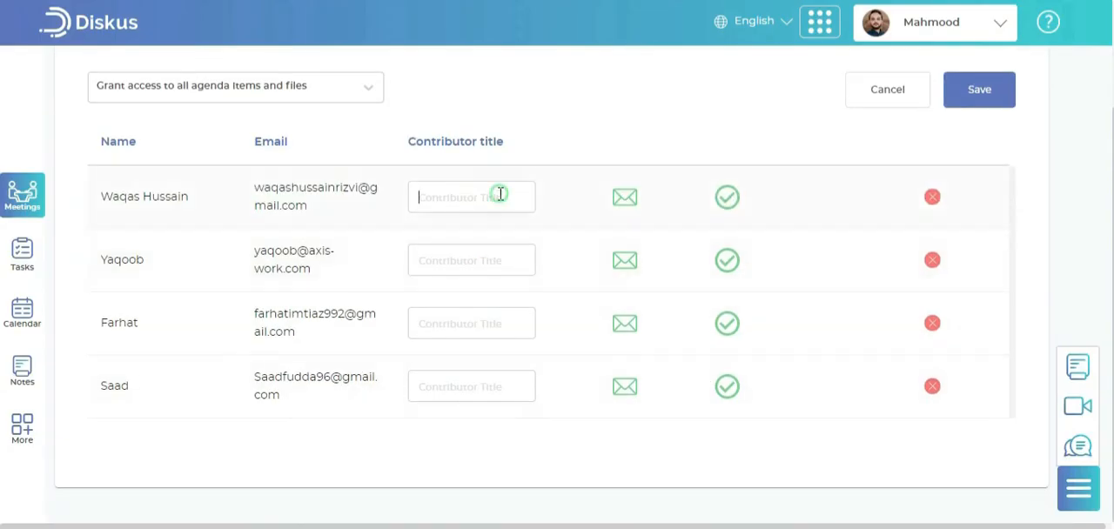
type("VP Sales")
key("Tab")
type("P")
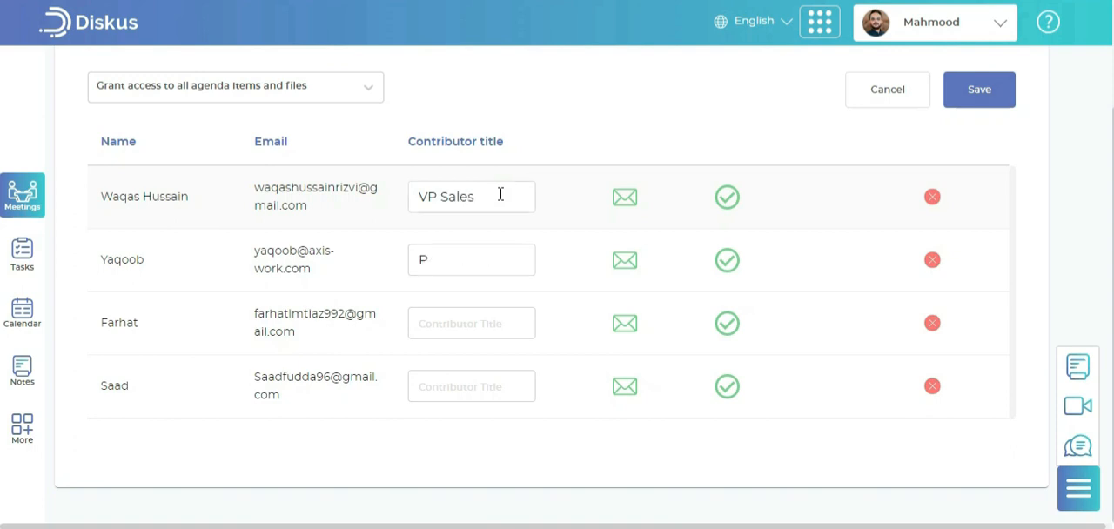
type("roject Manager")
key("Tab")
type("Product Manager")
key("Tab")
type("Business Developer")
left_click(975, 97)
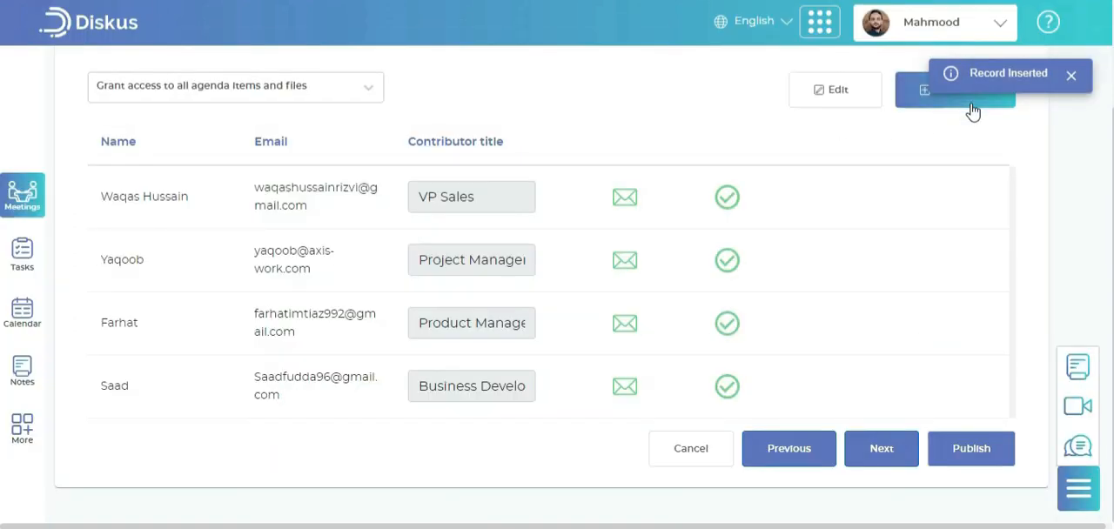
Set contributor access to "Grant access to their own agenda items and files only" and add and notify a fifth contributor
left_click(357, 87)
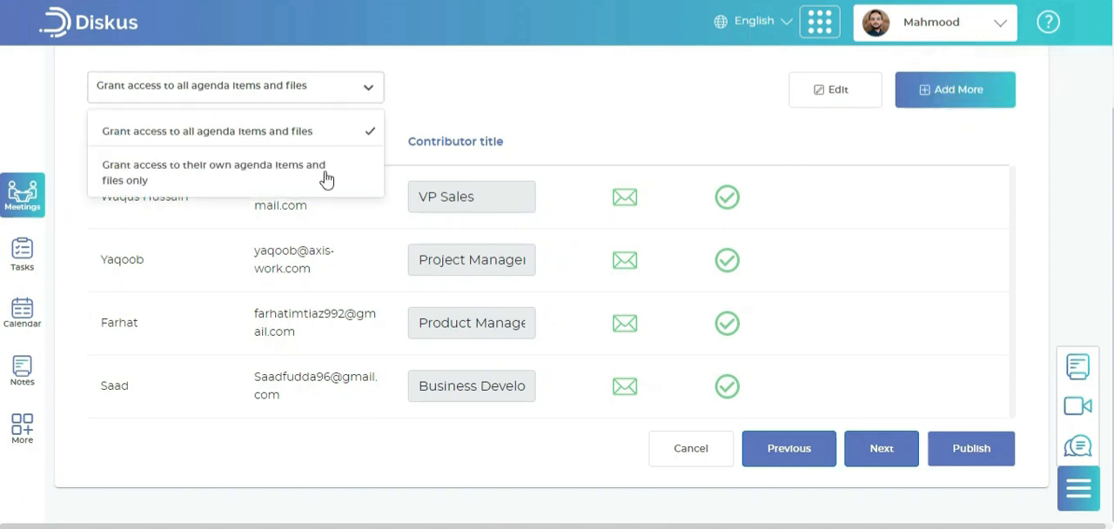
left_click(325, 177)
left_click(925, 110)
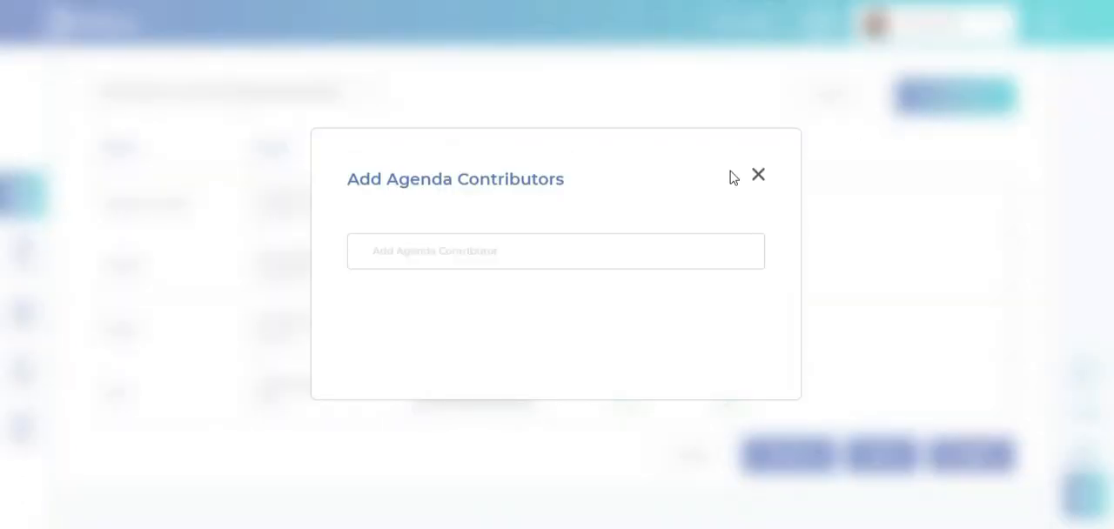
type("iqra")
left_click(706, 290)
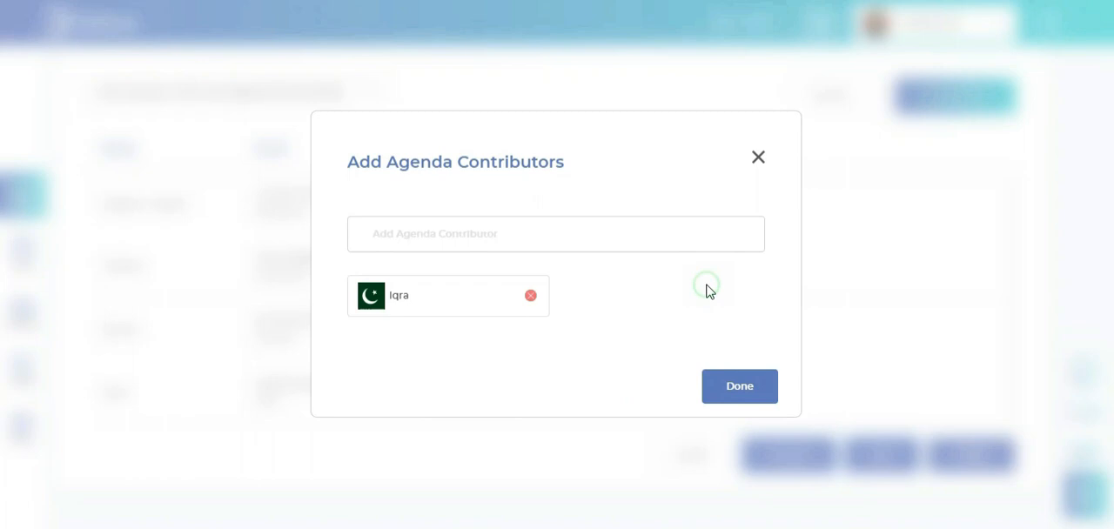
left_click(723, 393)
left_click(728, 436)
Give the fifth agenda contributor the title "Asst. Manager Sales" and save the contributors
scroll(485, 386, "down", 1)
left_click(480, 386)
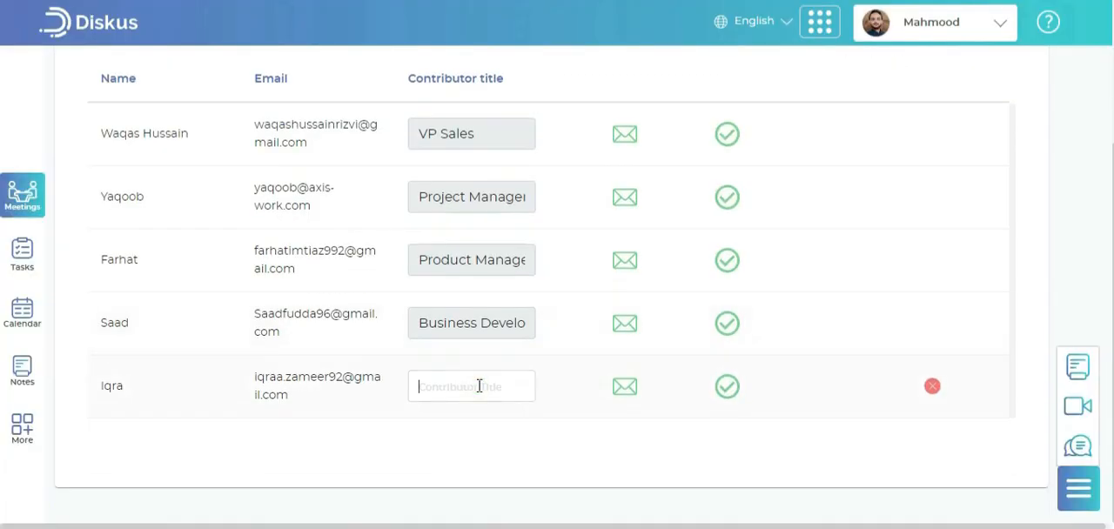
type("Asst. Manager")
type(" Sales")
scroll(836, 449, "up", 3)
left_click(1003, 235)
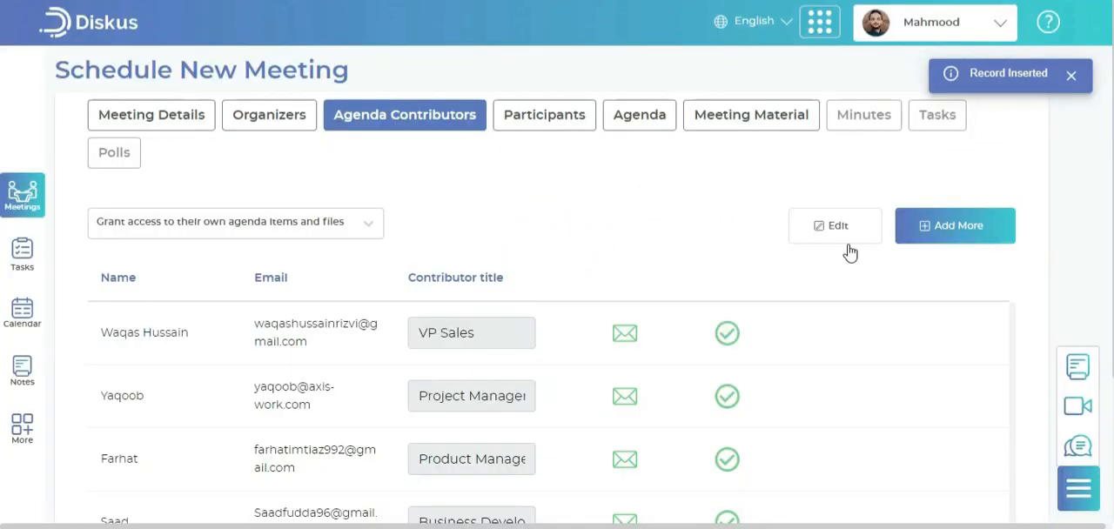
Proceed to the meeting's participants and select the contact found with "fa" as the first participant
scroll(756, 298, "down", 3)
left_click(857, 482)
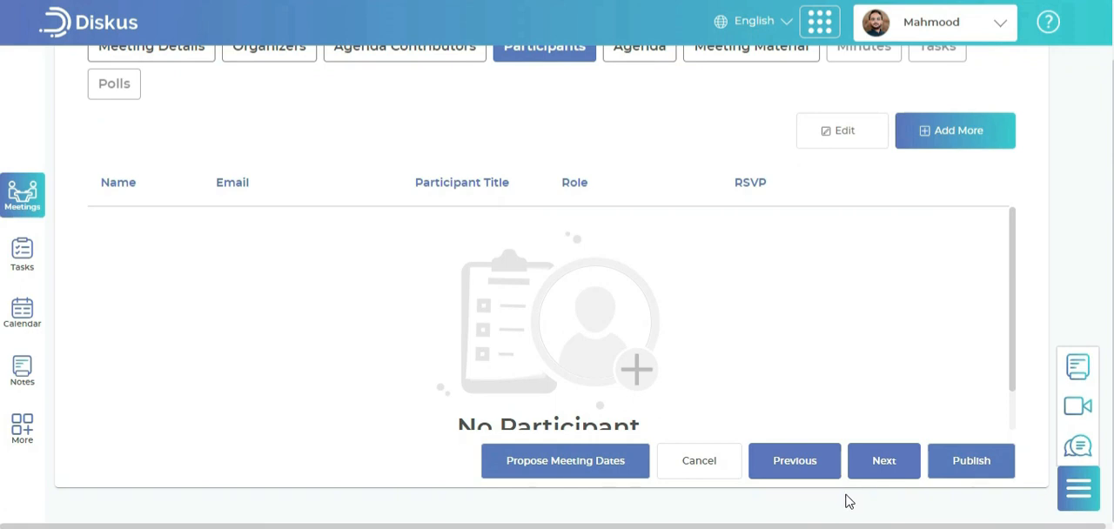
scroll(850, 502, "up", 2)
left_click(901, 207)
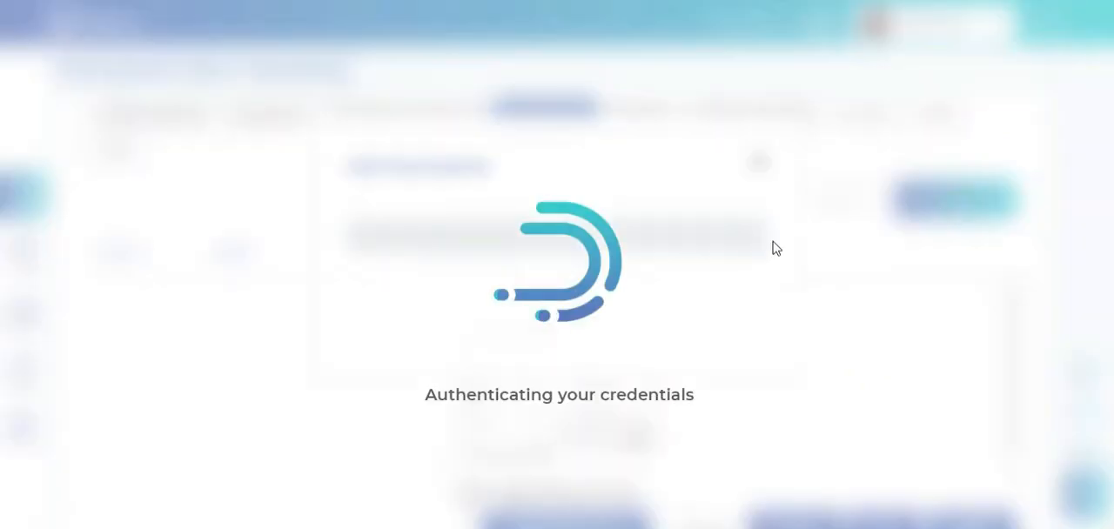
left_click(691, 259)
type("fa")
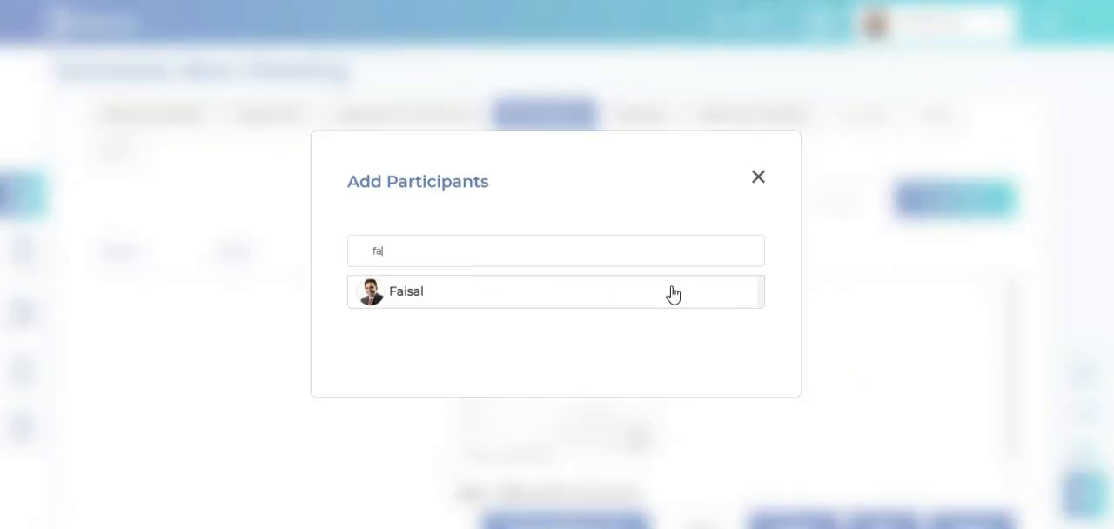
left_click(668, 293)
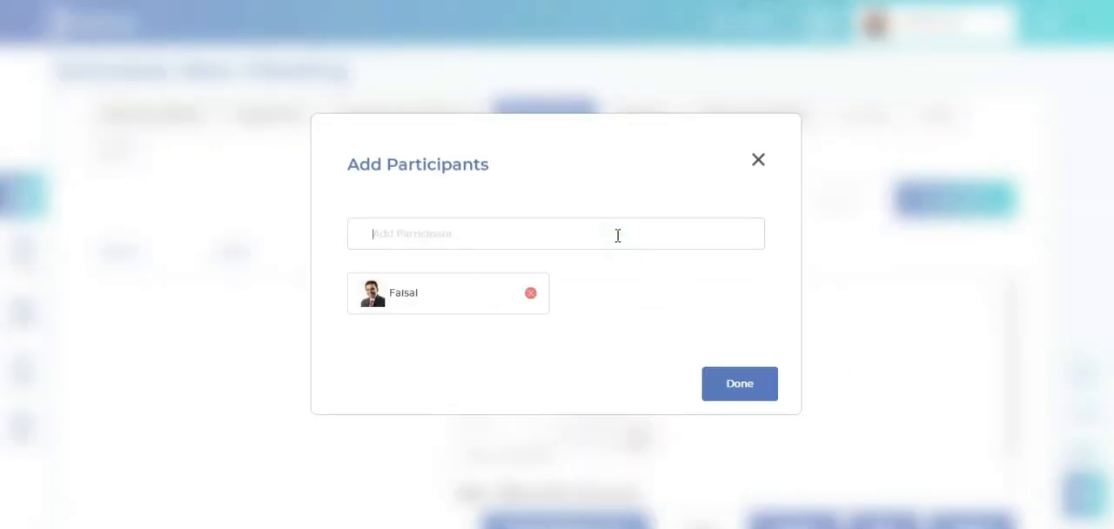
Select the contacts found with "as" and "mu" as further participants and confirm the three participants
type("as")
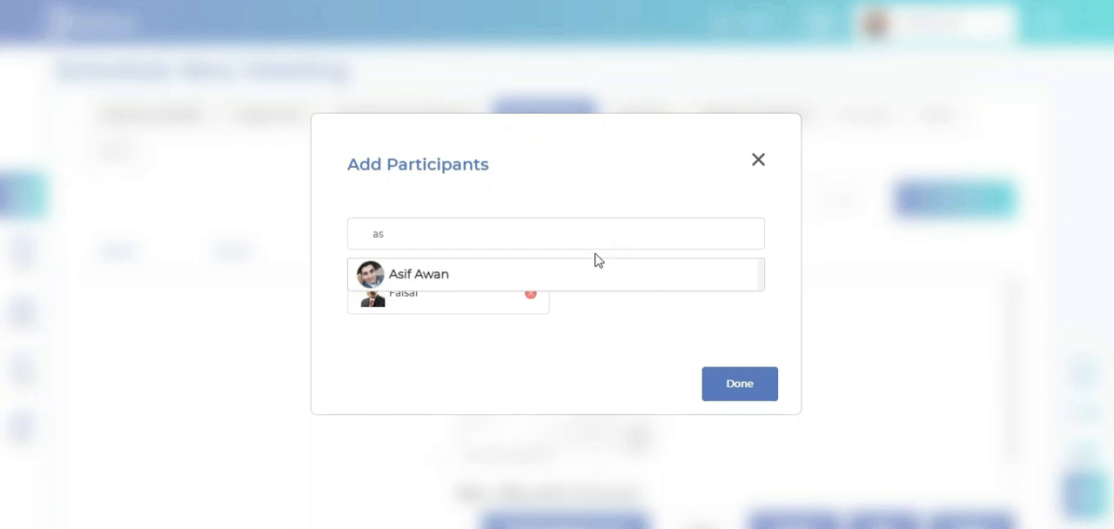
left_click(584, 280)
type("mu")
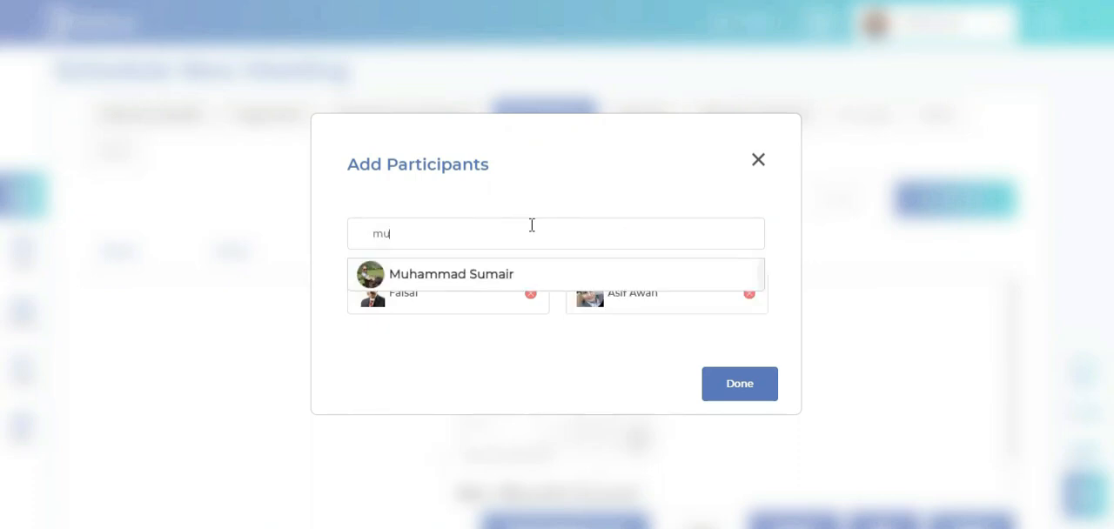
left_click(524, 273)
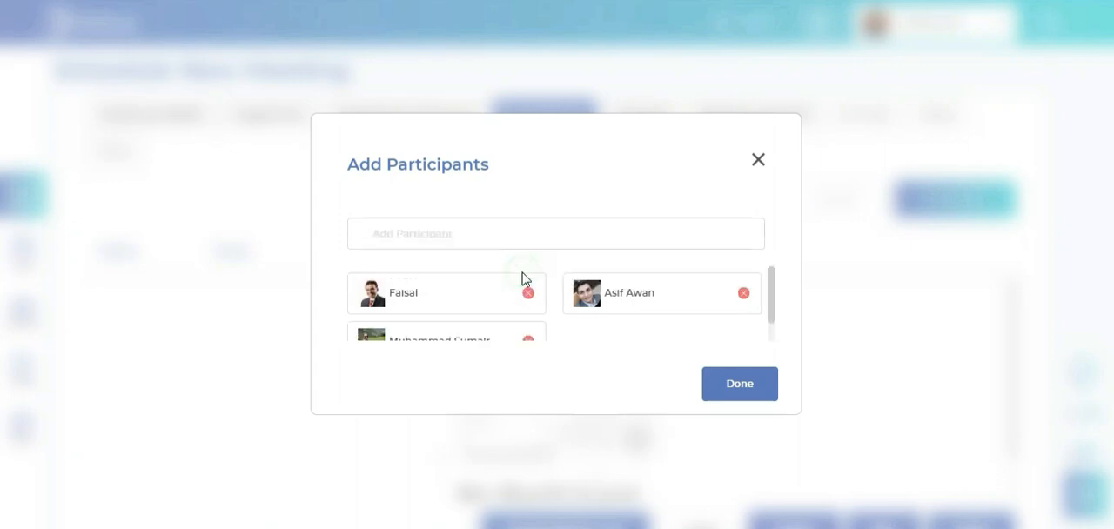
scroll(609, 309, "down", 2)
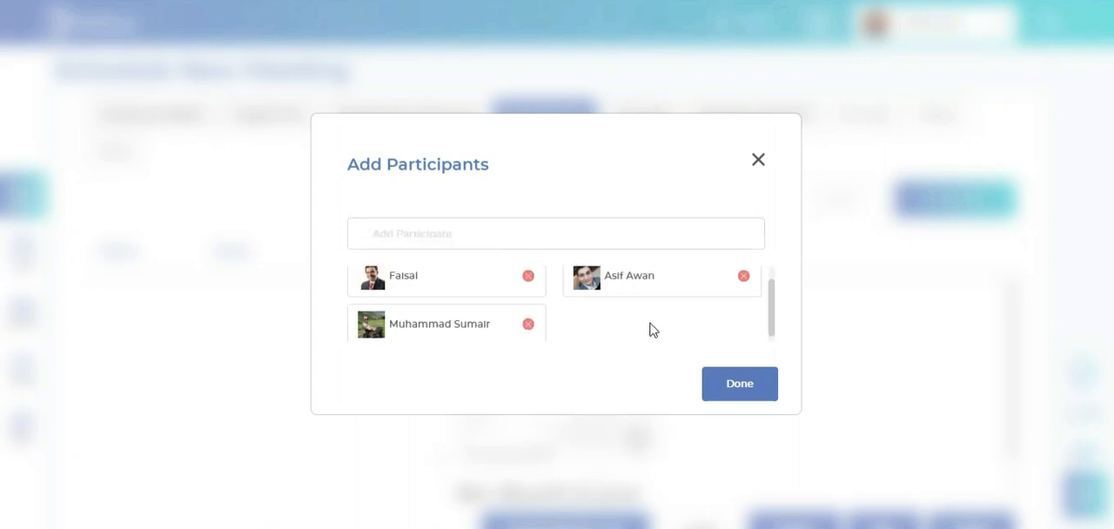
left_click(722, 384)
Title the three participants "CEO", "Sales Head" and "CTO", and give the CEO the Chairperson role
left_click(484, 312)
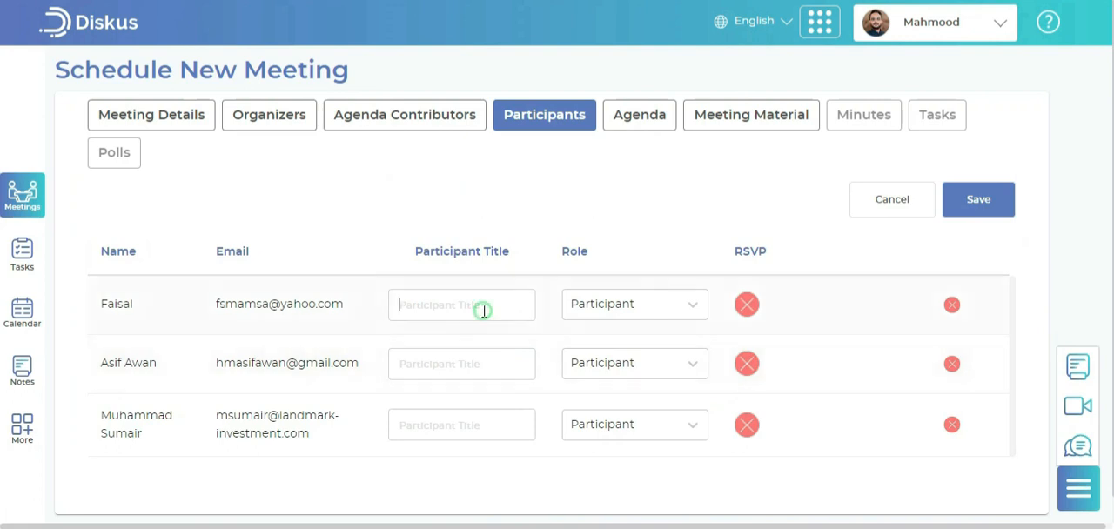
type("CTO")
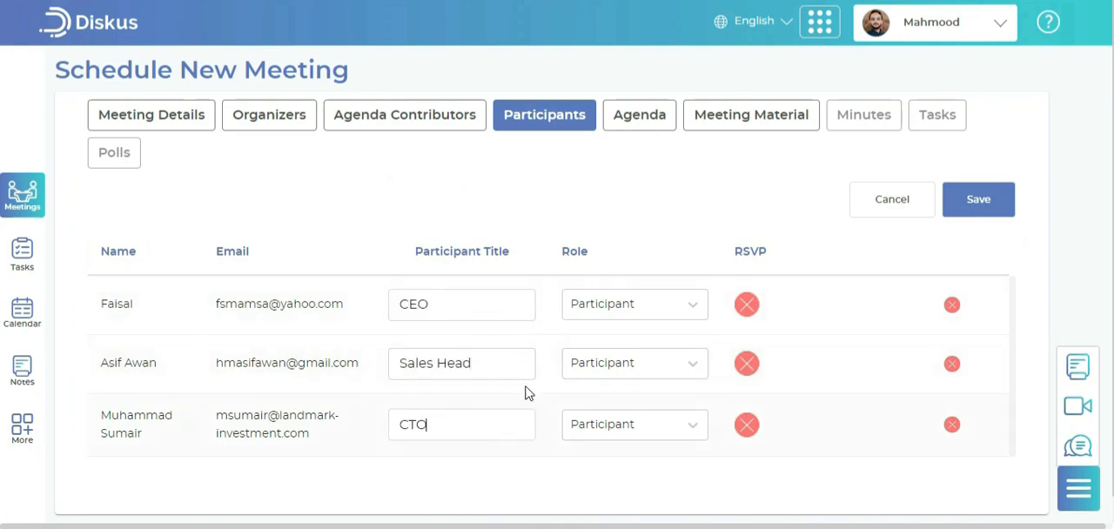
left_click(617, 309)
left_click(644, 401)
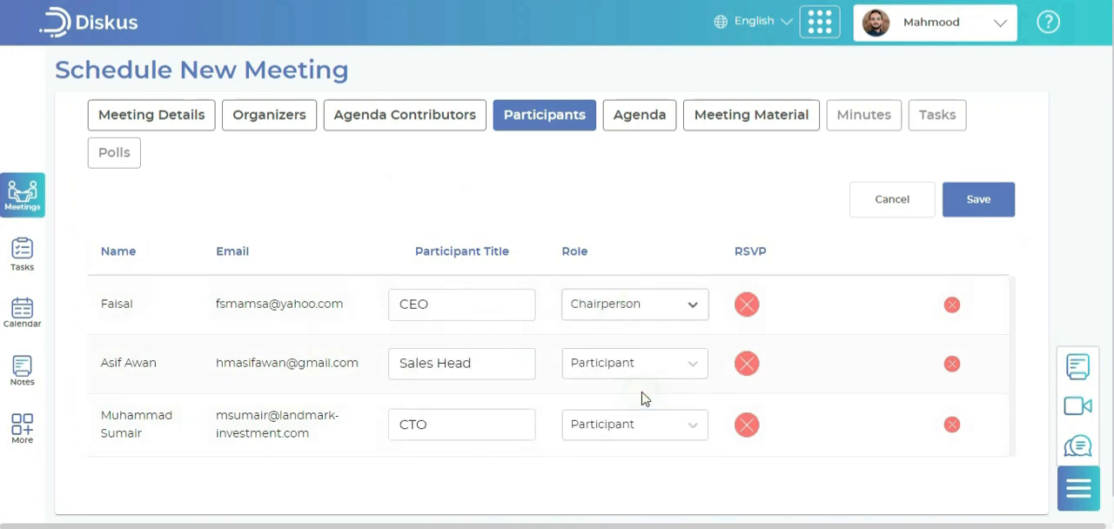
Set the Sales Head's role to Secretary and the CTO's to Participant, and save the participants
left_click(641, 376)
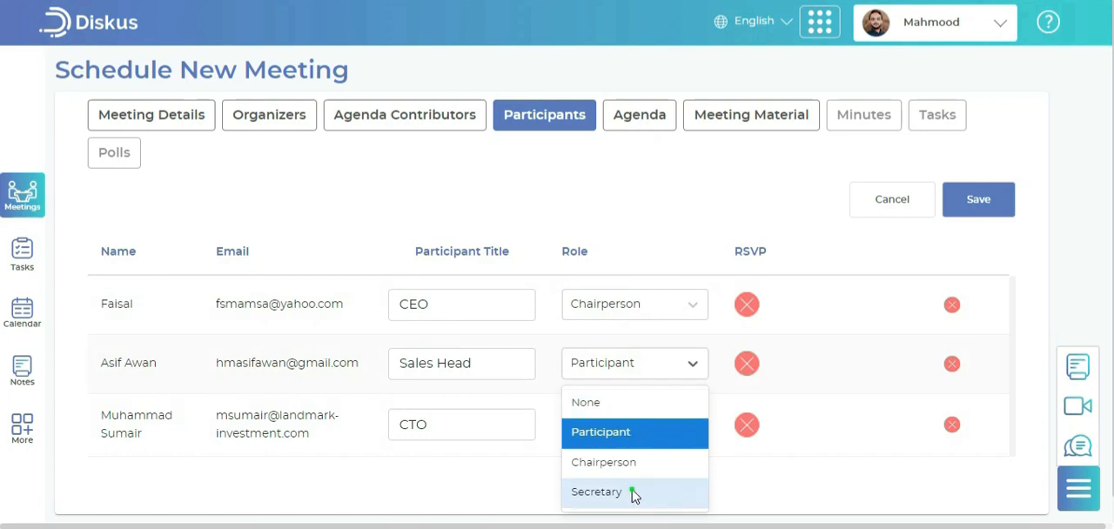
left_click(632, 492)
left_click(624, 426)
left_click(628, 445)
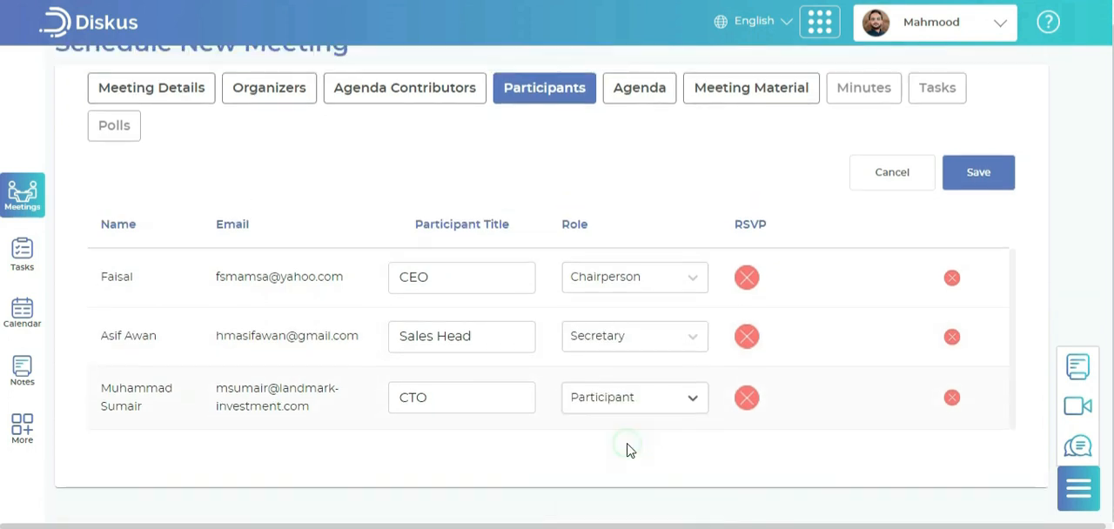
left_click(975, 171)
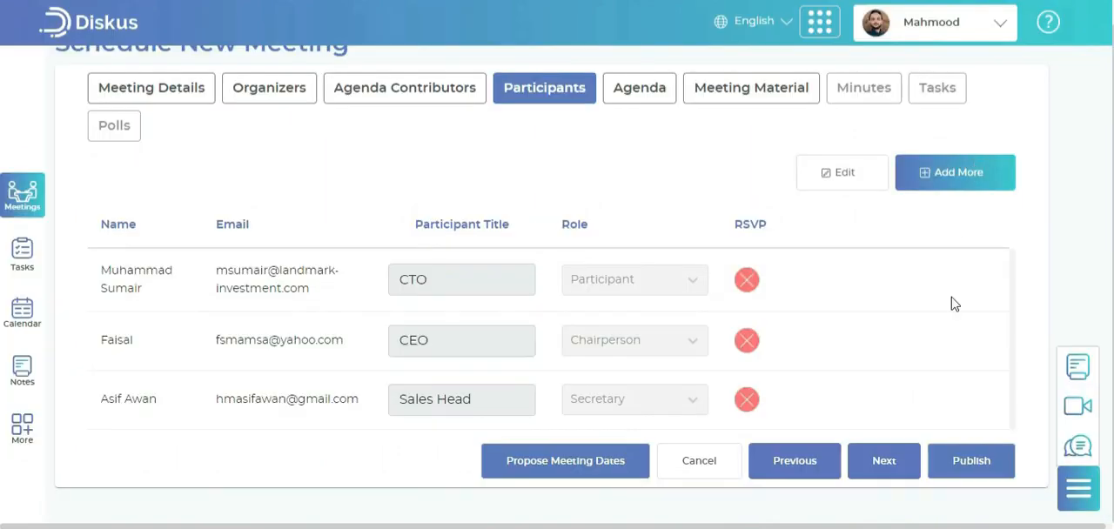
Proceed to the agenda, title the first item "Review of Q4 Performance" and assign the VP Sales contributor as presenter
left_click(880, 468)
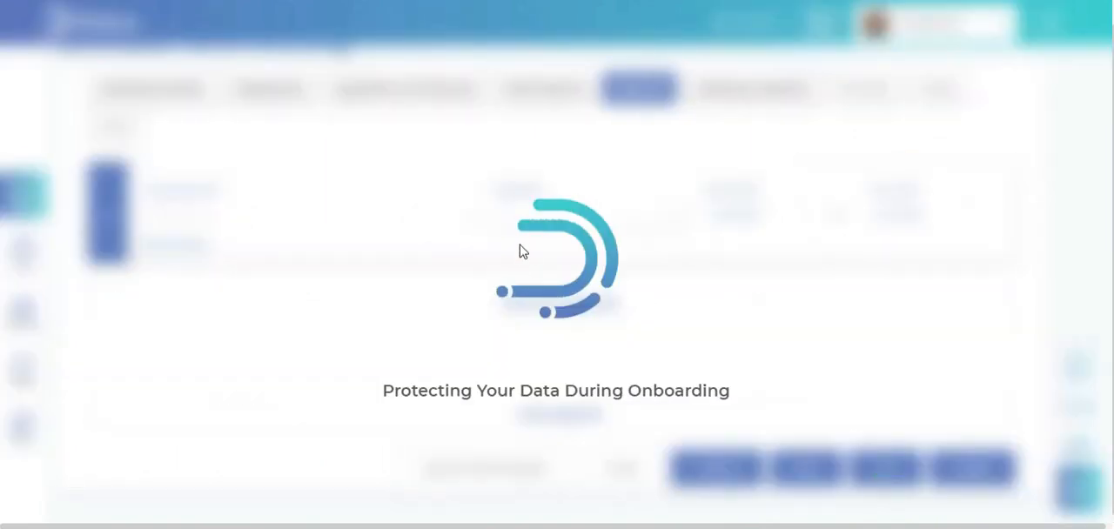
type("Review of Q4 Performance")
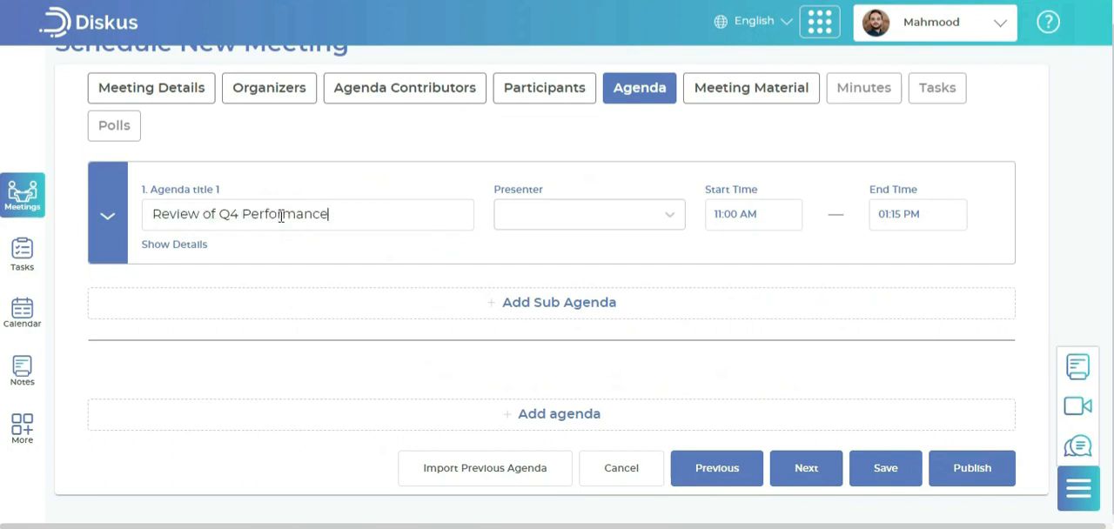
left_click(550, 218)
left_click(537, 316)
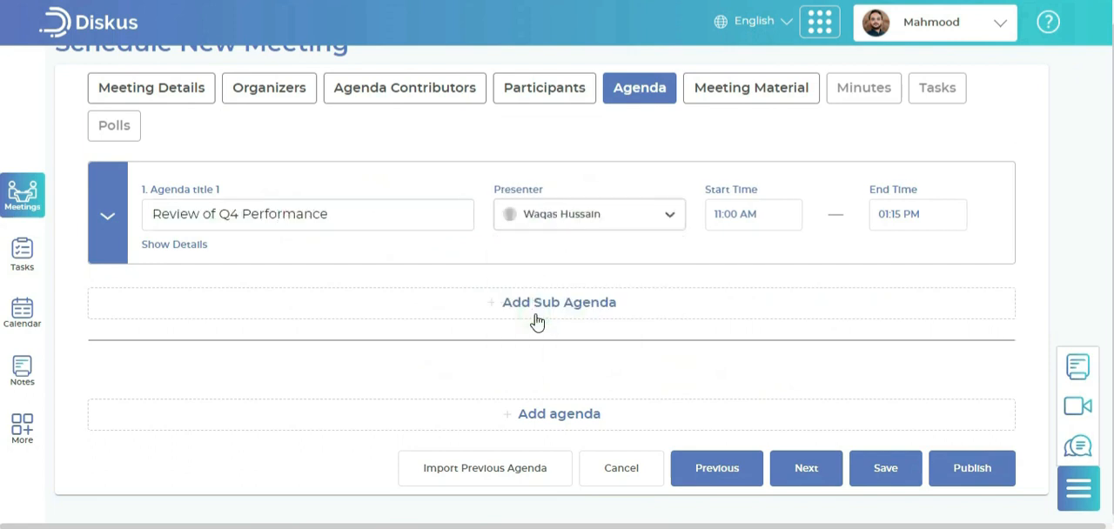
Schedule the first agenda item from 01:00 PM to 01:30 PM
left_click(718, 214)
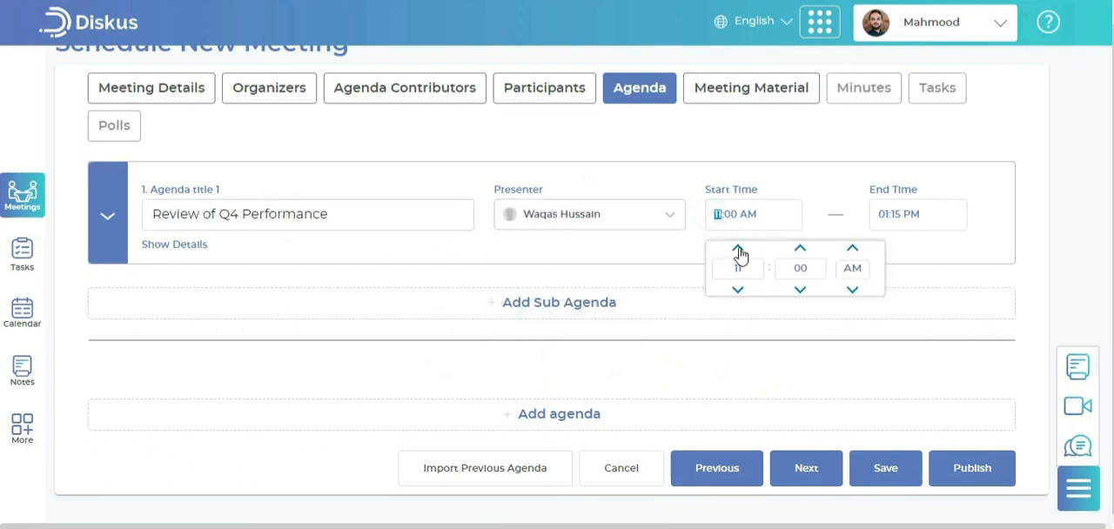
left_click_drag(746, 268, 736, 269)
type("1")
left_click(852, 290)
left_click(897, 216)
left_click_drag(977, 269, 955, 269)
type("30")
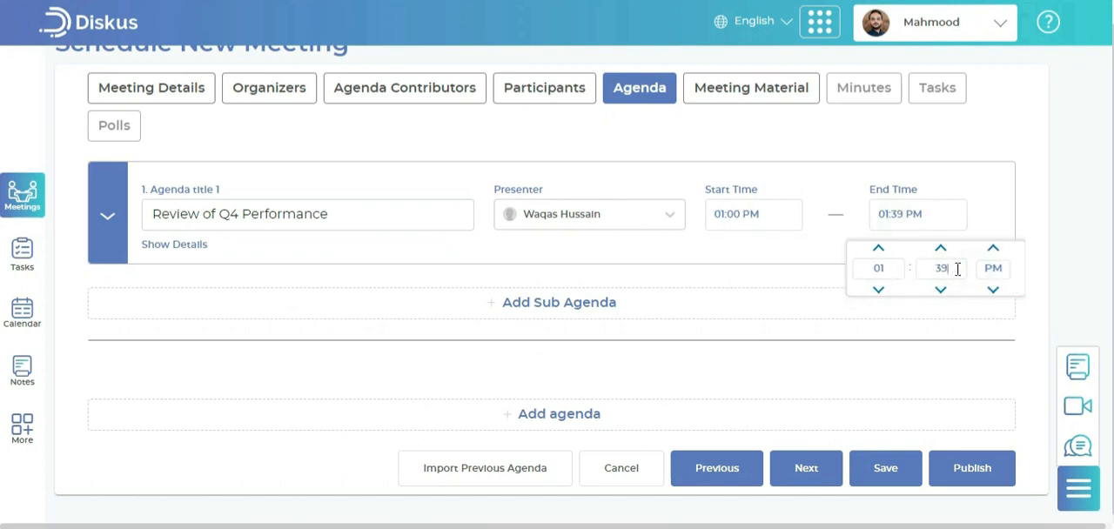
left_click(833, 202)
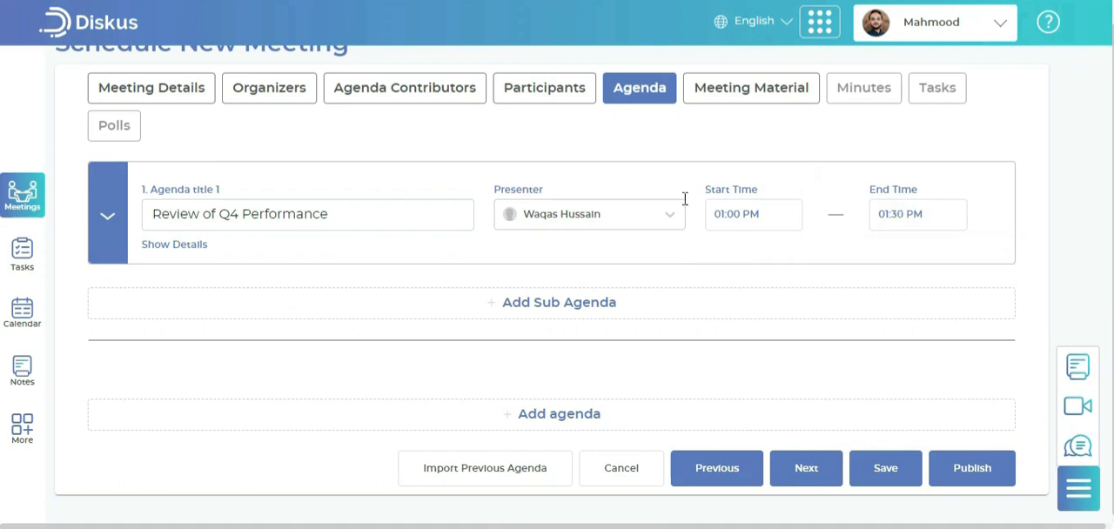
Show the first agenda item's details and attach "Email to AXIS team.docx" from the Desktop folder
left_click(201, 250)
scroll(514, 273, "down", 3)
left_click(515, 273)
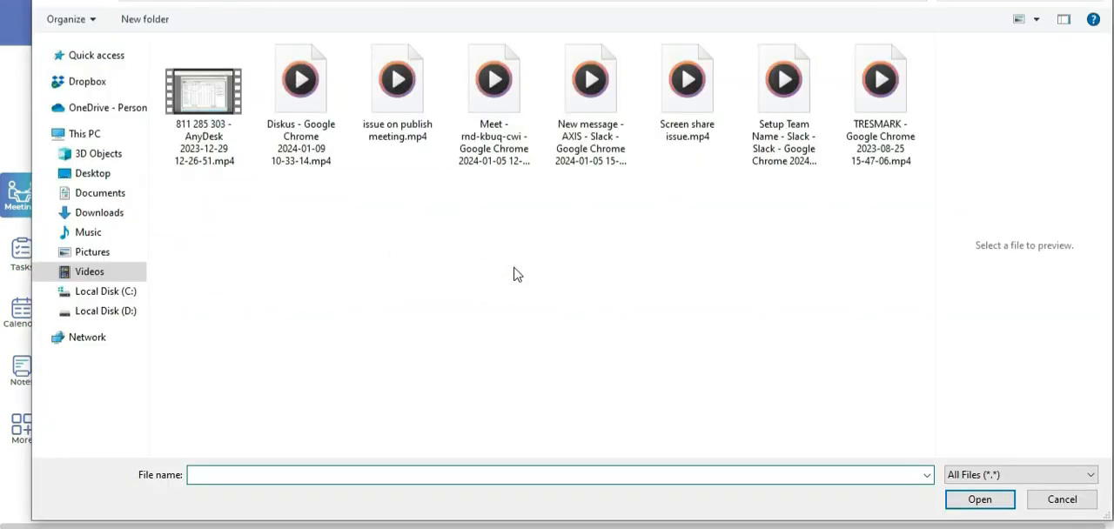
left_click(120, 174)
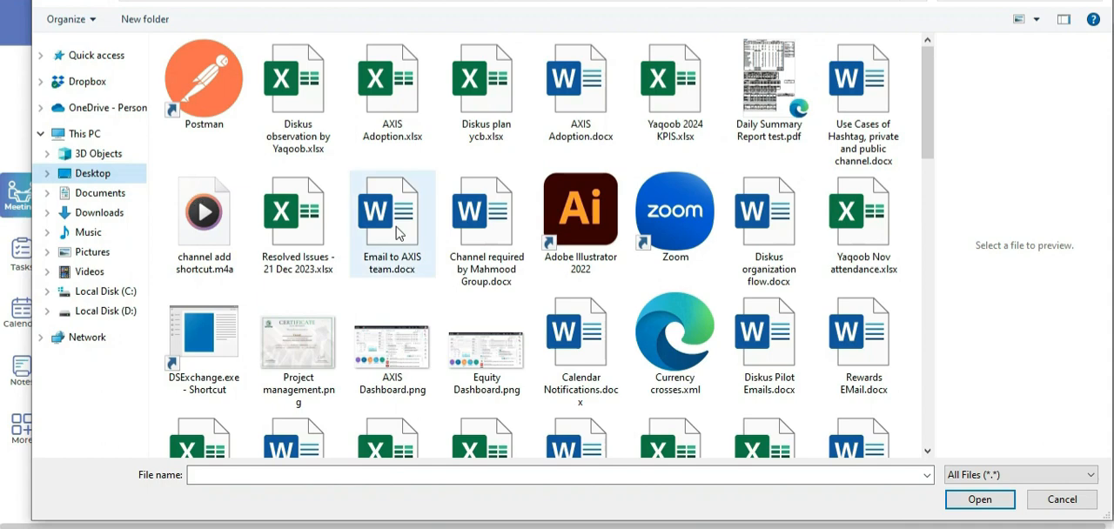
left_click(397, 232)
left_click(980, 499)
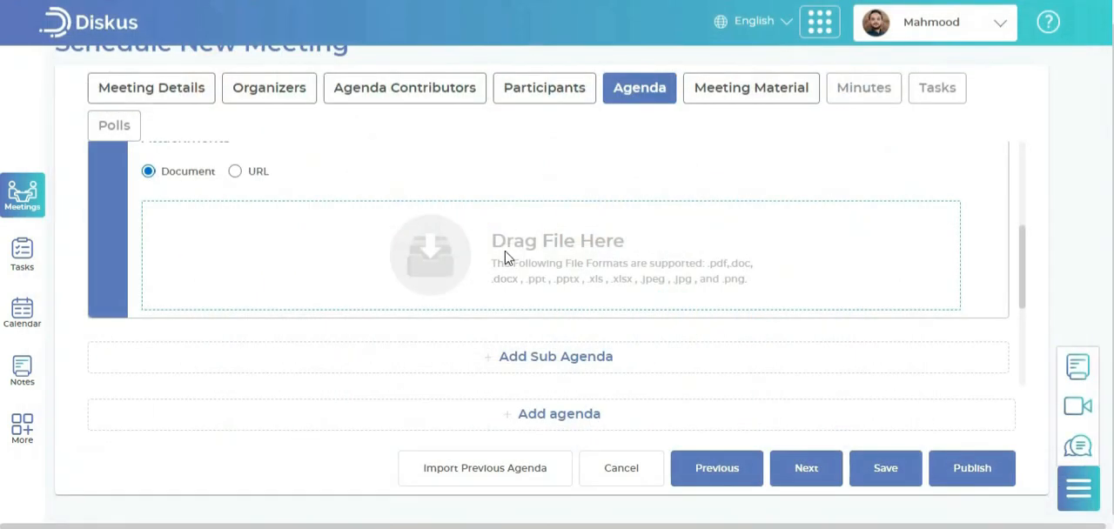
Add a sub agenda titled "Strategic Initiatives for the Upcoming Quarter" under the first item, with the second listed person as presenter
scroll(510, 239, "up", 5)
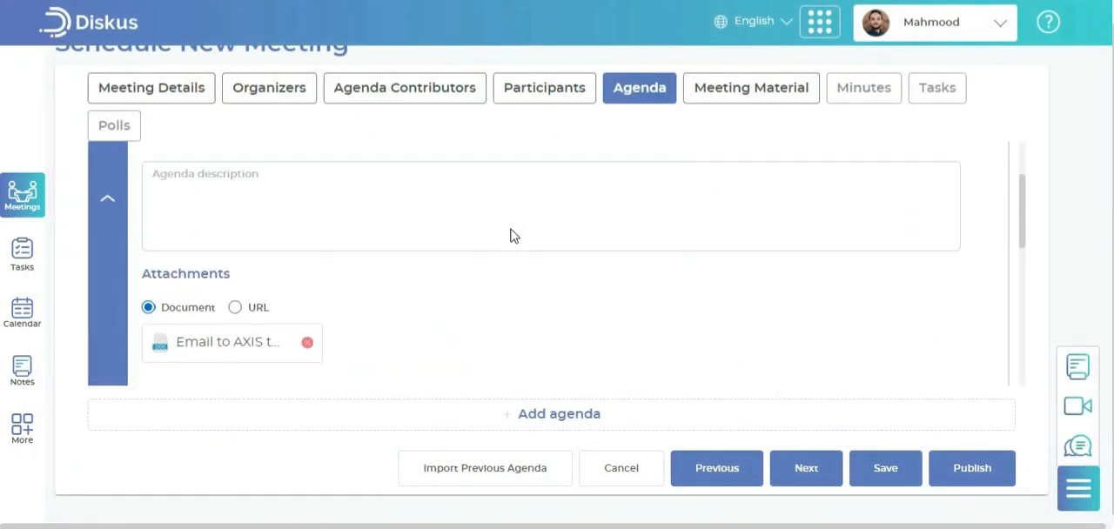
scroll(482, 247, "down", 4)
left_click(549, 348)
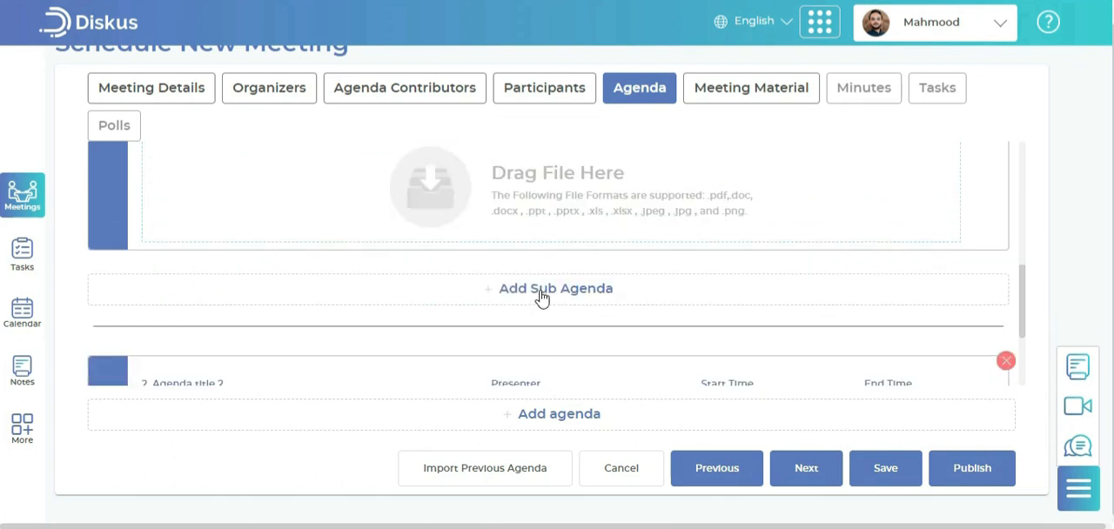
left_click(375, 308)
type("Strategic Initiatives for the Upcoming Quarter")
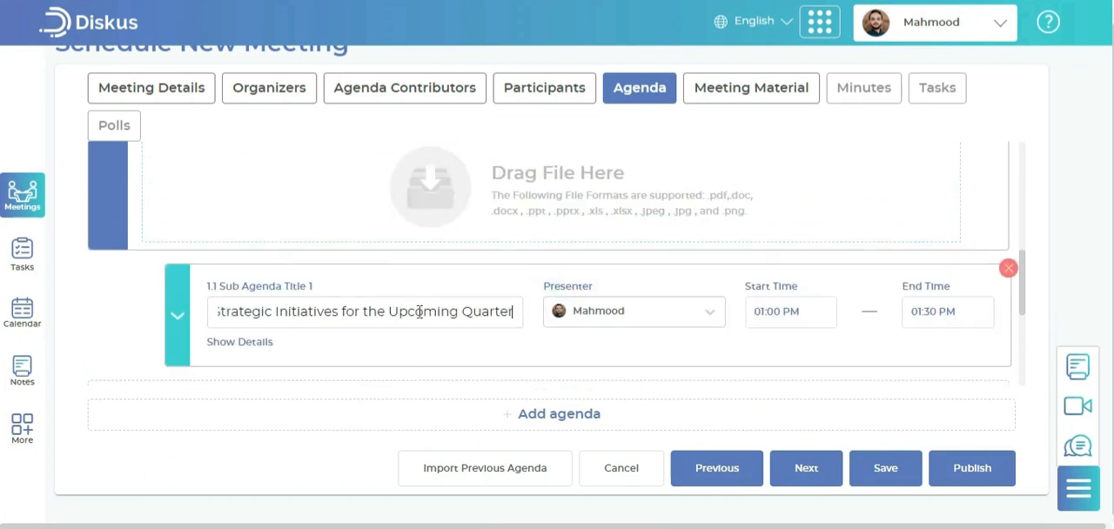
left_click(637, 319)
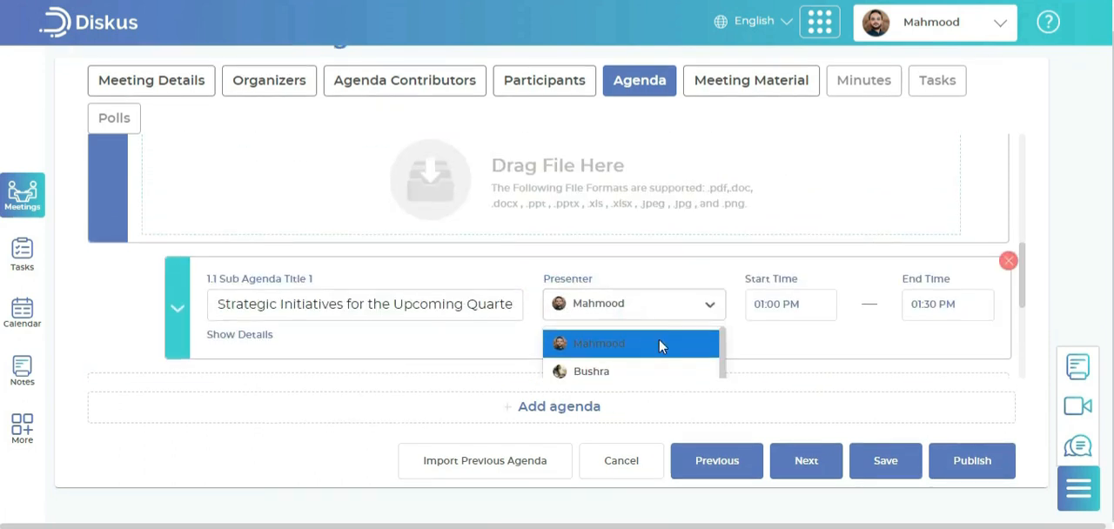
left_click(693, 370)
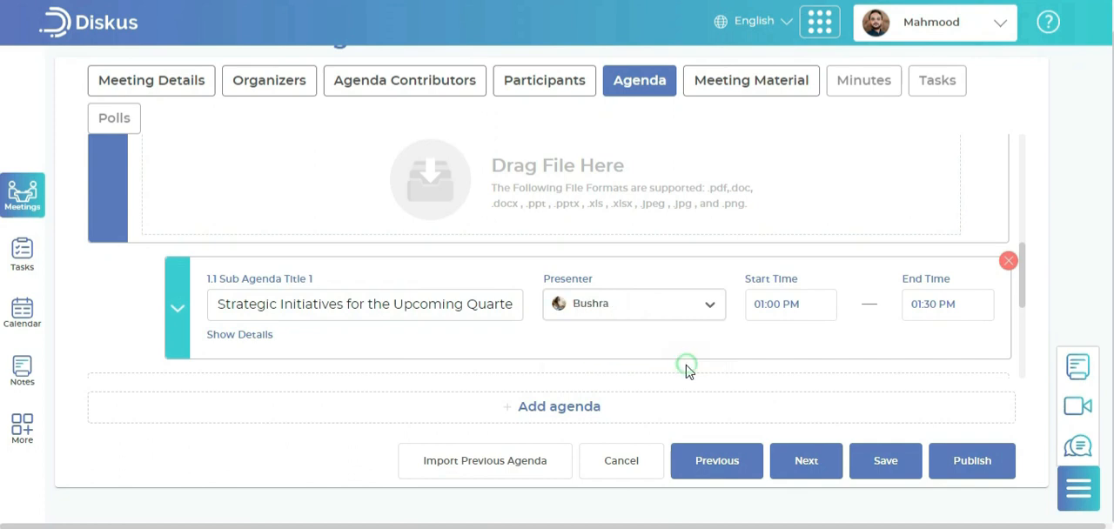
Schedule the sub agenda from 01:30 PM to 02:00 PM
left_click(777, 304)
left_click(825, 356)
type("30")
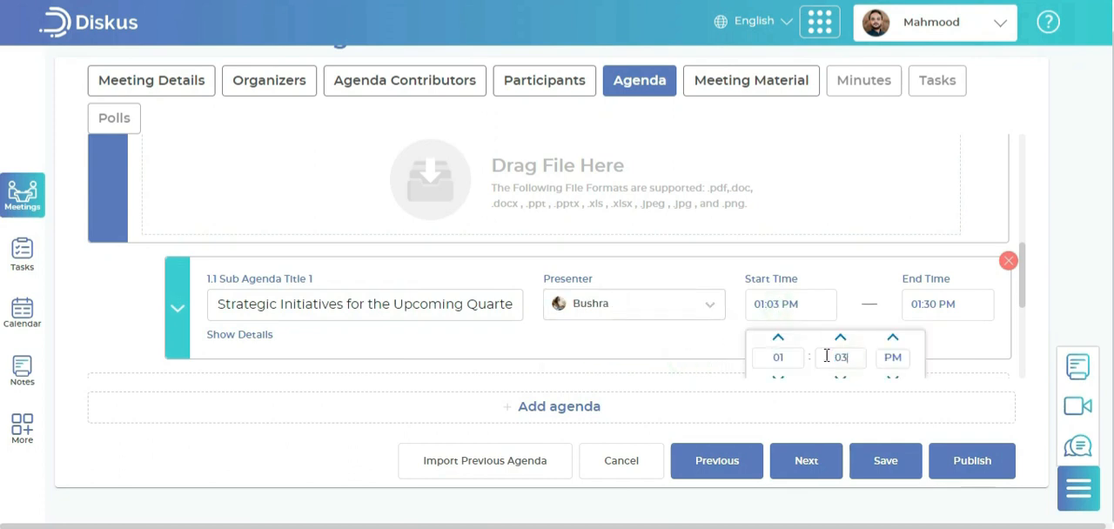
left_click(937, 309)
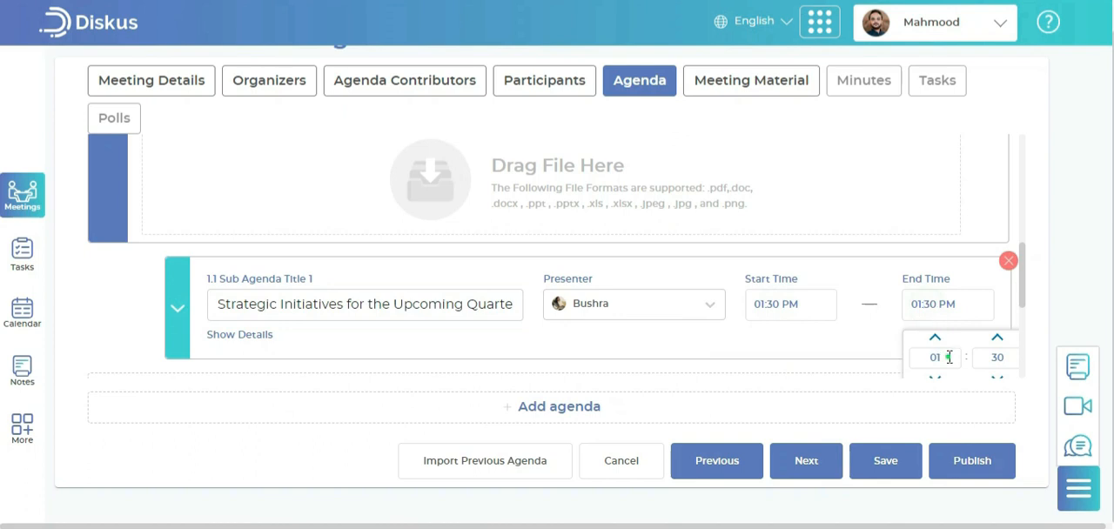
key("BackSpace")
key("BackSpace")
type("02")
left_click(940, 253)
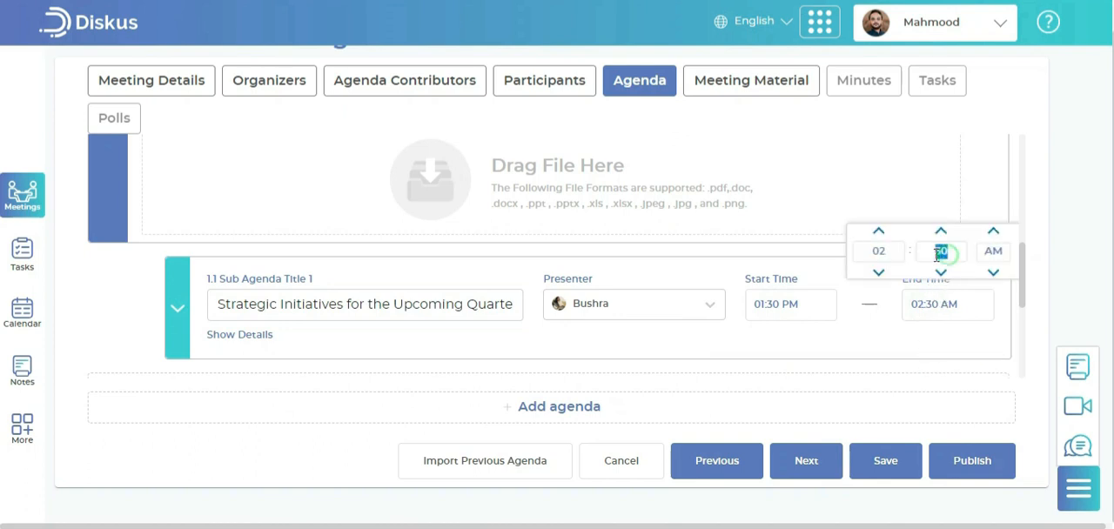
type("00")
left_click(993, 273)
left_click(810, 262)
Show the sub agenda's details and paste the copied text as its agenda description
scroll(677, 281, "down", 2)
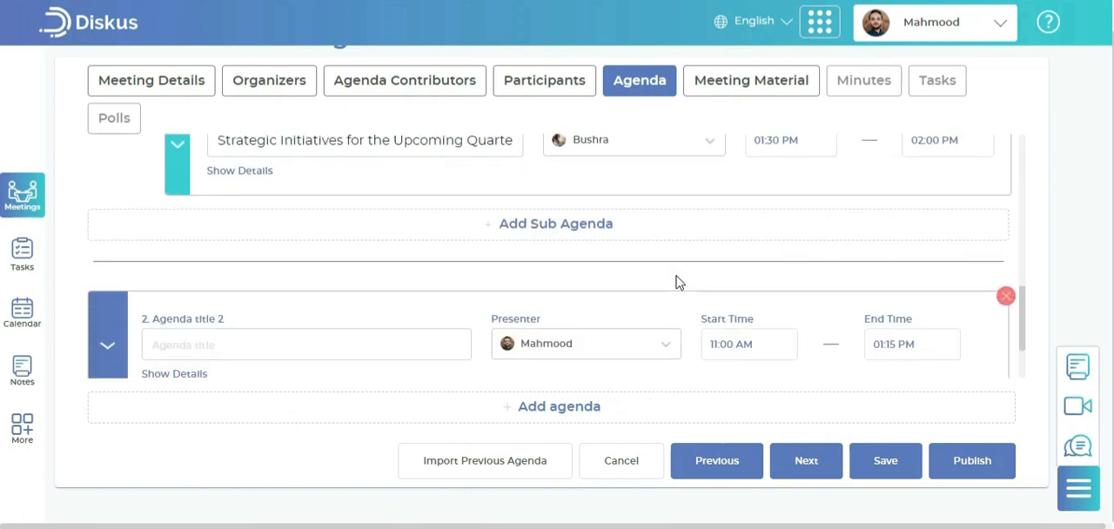
left_click(267, 174)
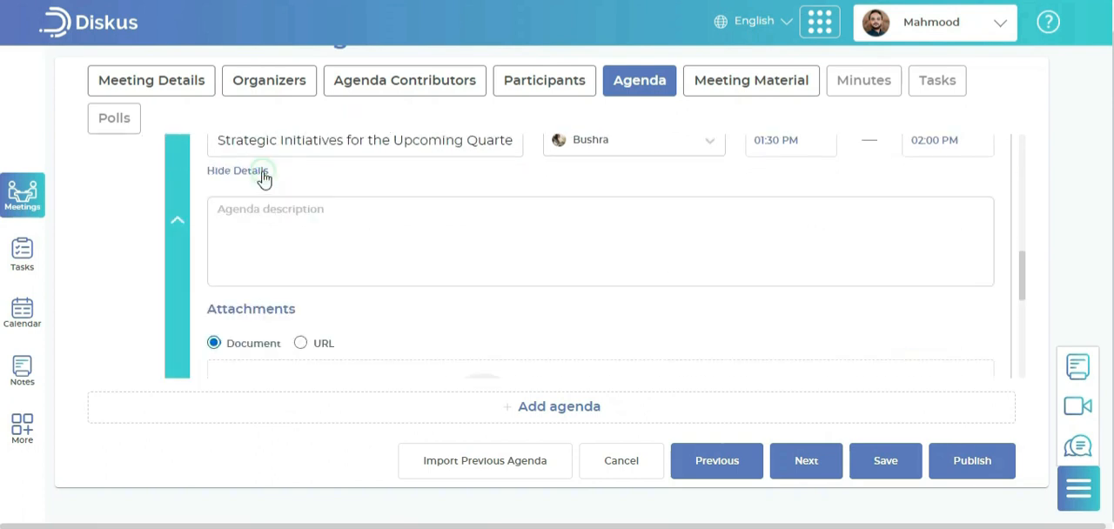
left_click(347, 228)
type("Discuss upcoming sales strategies and initiatives to drive growth in the next quarter.")
scroll(474, 254, "down", 2)
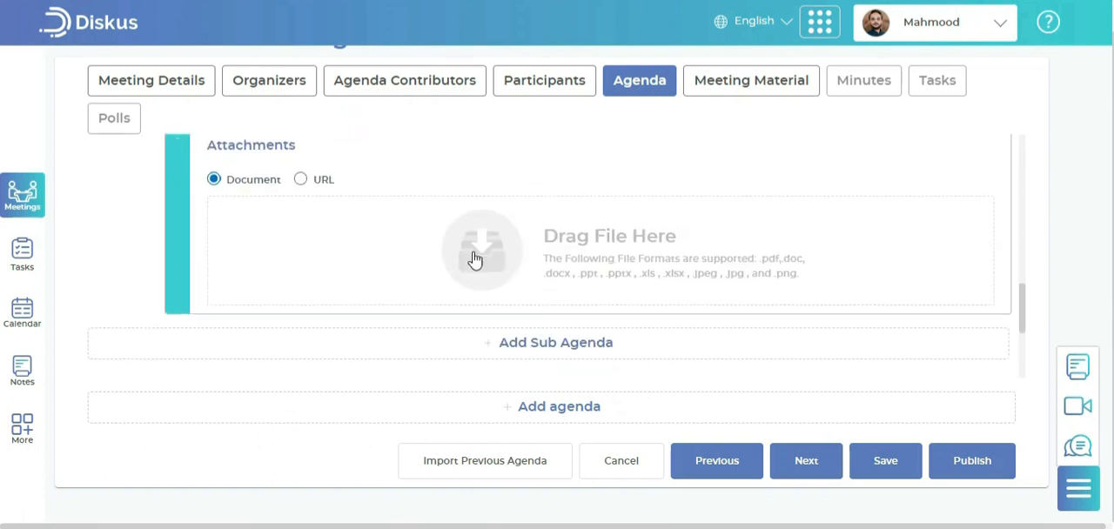
Title the second agenda item "Training and Development Focus" and assign the Project Manager contributor as its presenter
scroll(522, 313, "down", 1)
scroll(547, 352, "down", 2)
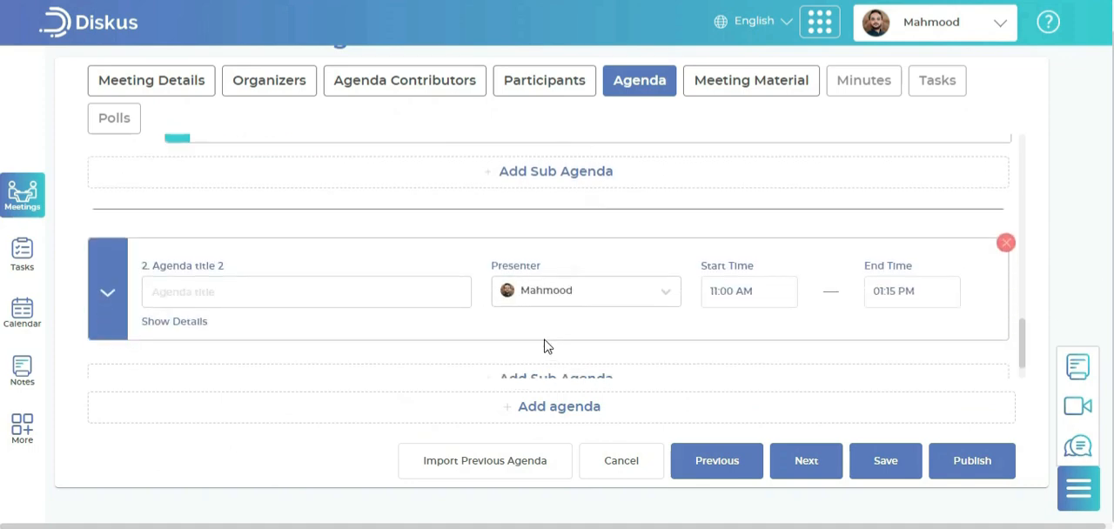
left_click(313, 243)
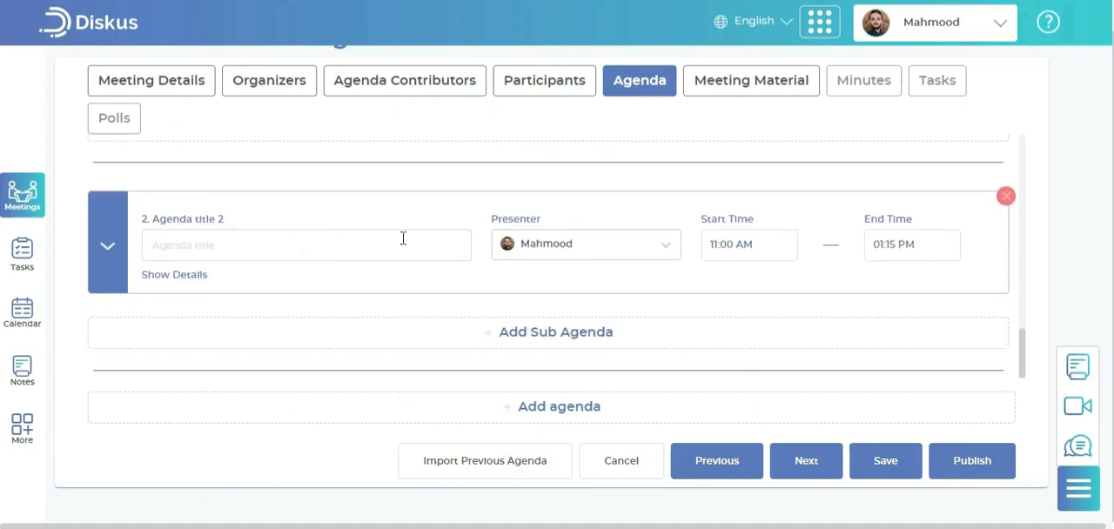
type("Training and Development Focus")
left_click(620, 254)
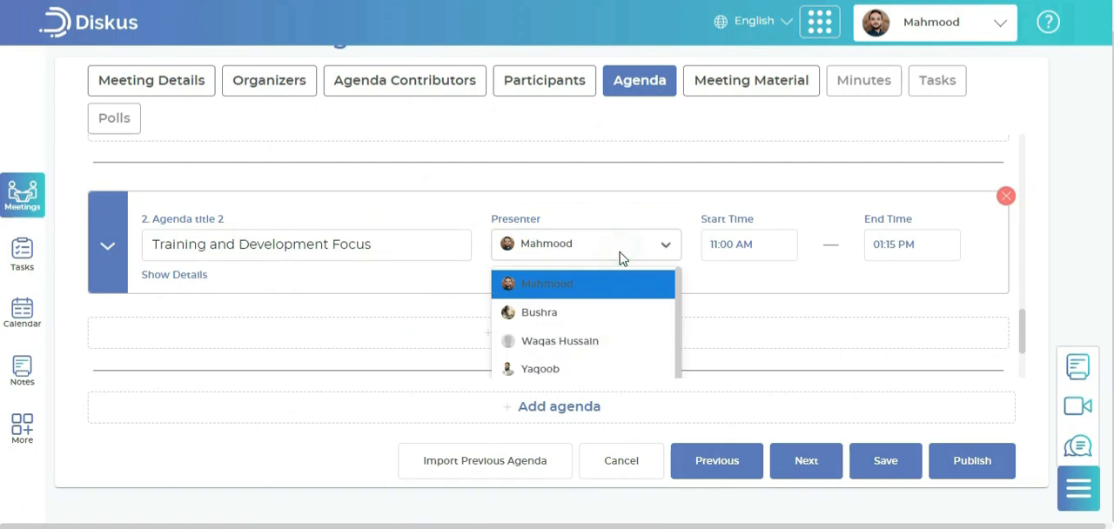
scroll(630, 358, "down", 1)
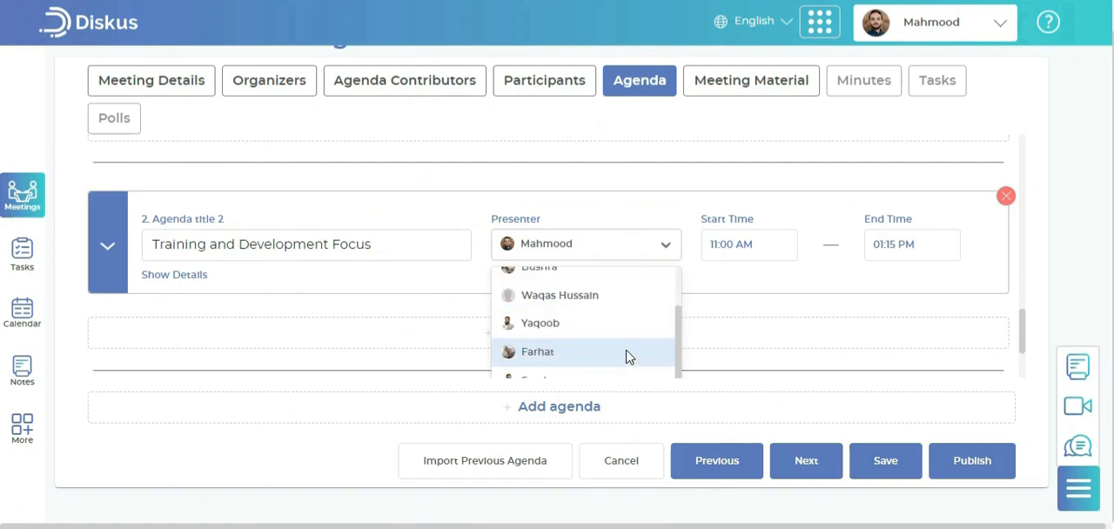
left_click(621, 328)
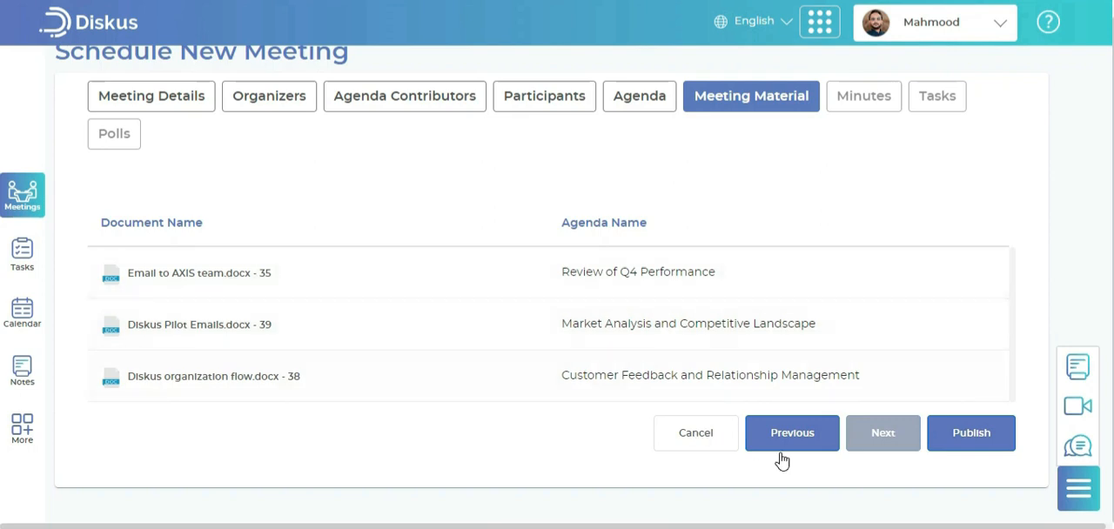
Publish the scheduled meeting with its agenda and meeting material
left_click(967, 442)
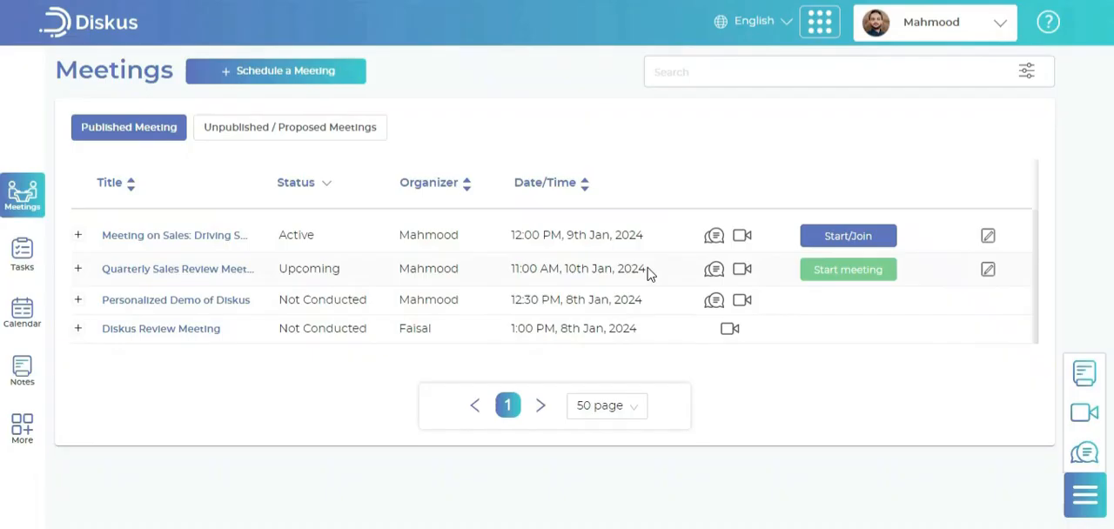
Open the published "Quarterly Sales Review Meeting" and review its details, organizers and agenda contributors
left_click(152, 272)
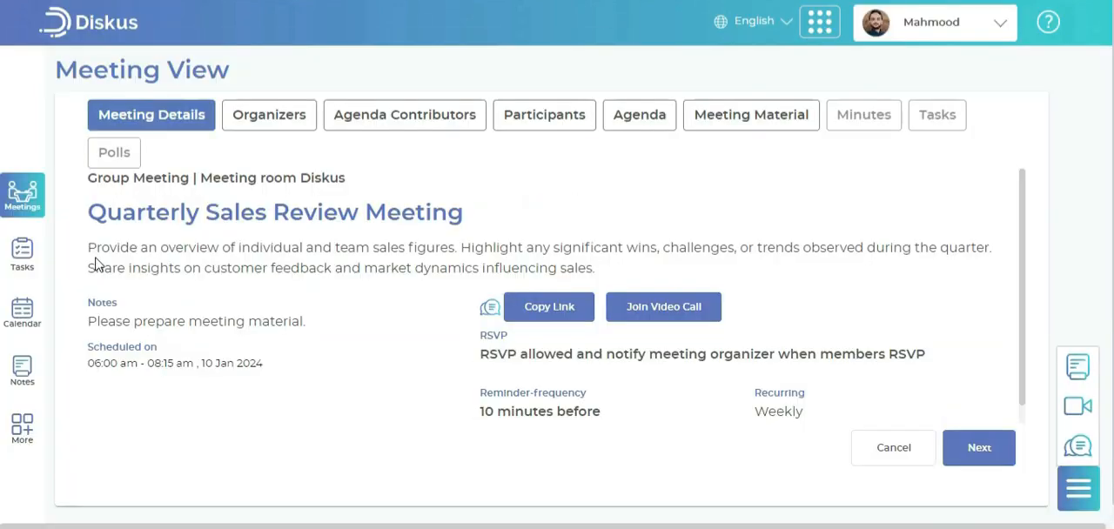
left_click(267, 126)
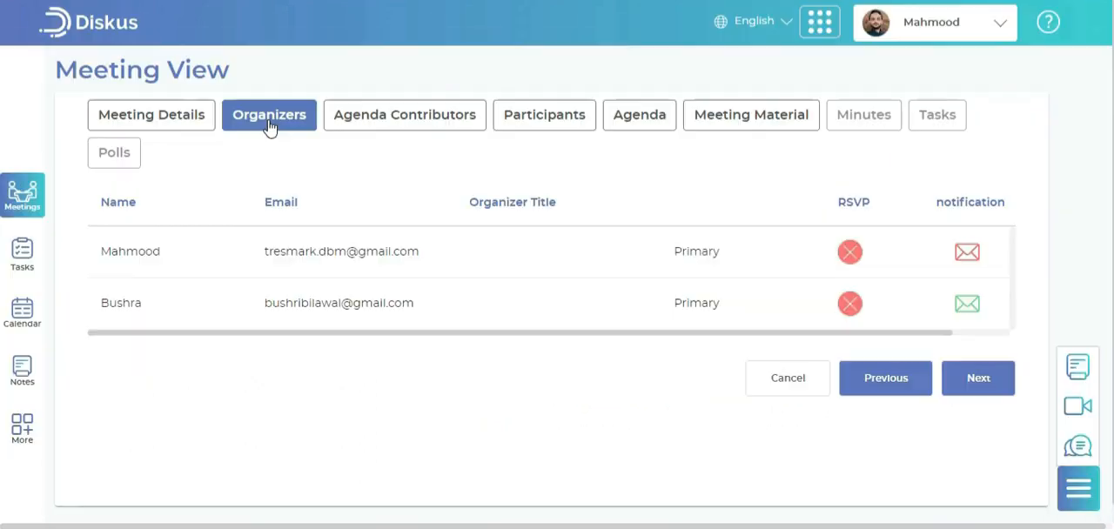
left_click(401, 128)
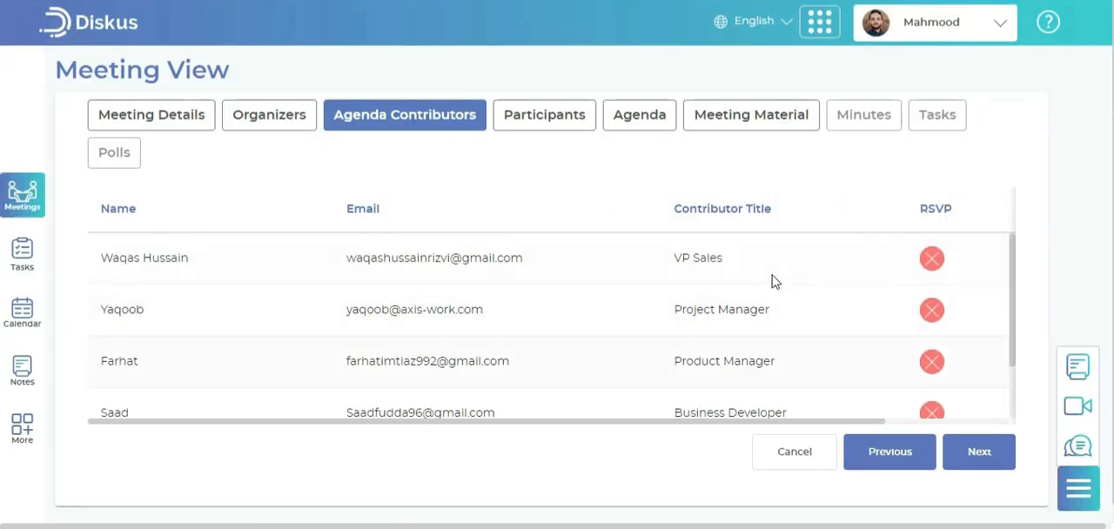
Review the published meeting's participants, agenda and meeting material
left_click(579, 112)
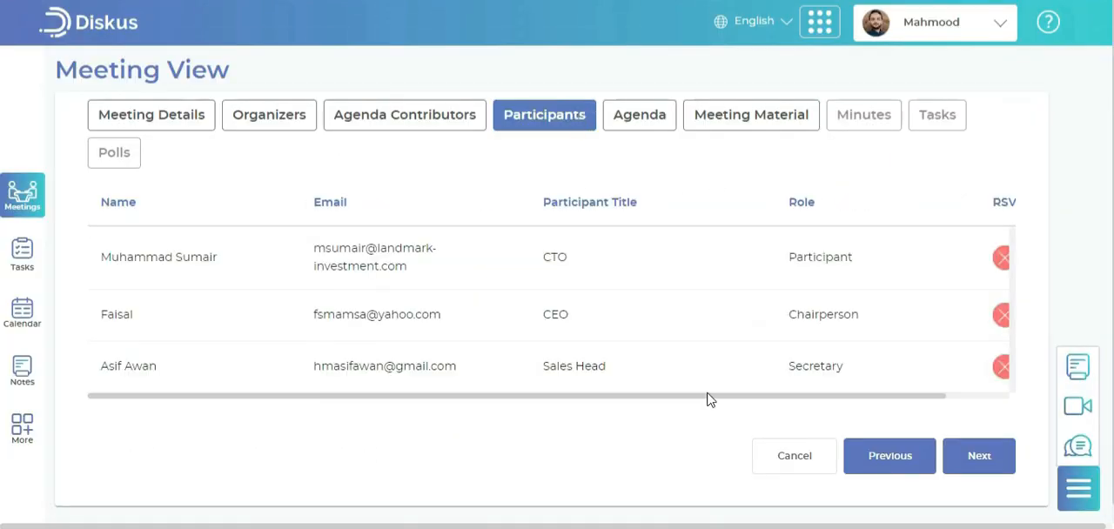
left_click(648, 122)
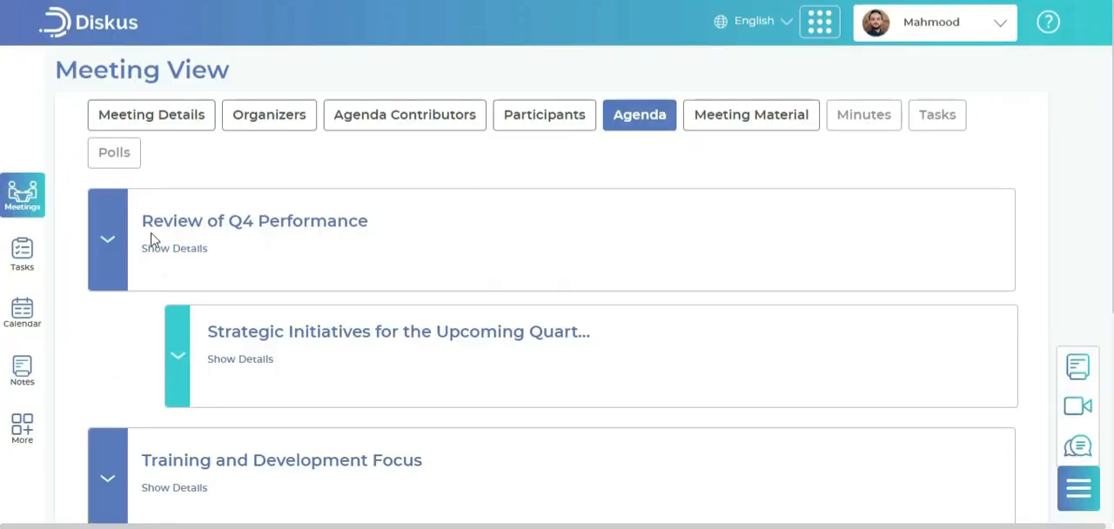
left_click(738, 128)
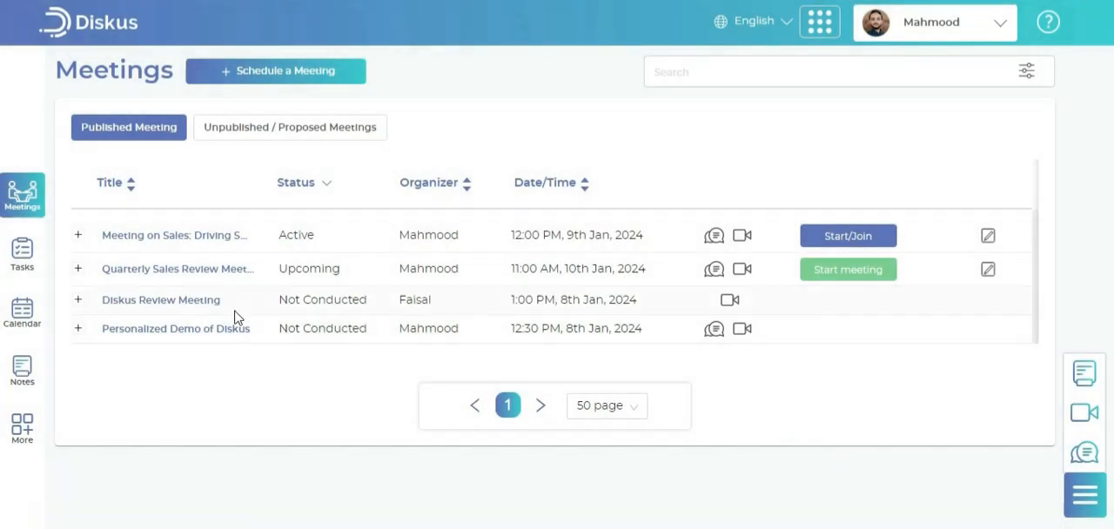
Start a quick meeting at 12:00 PM on 10/01/2024 with a reminder 10 minutes before
left_click(264, 75)
left_click(271, 103)
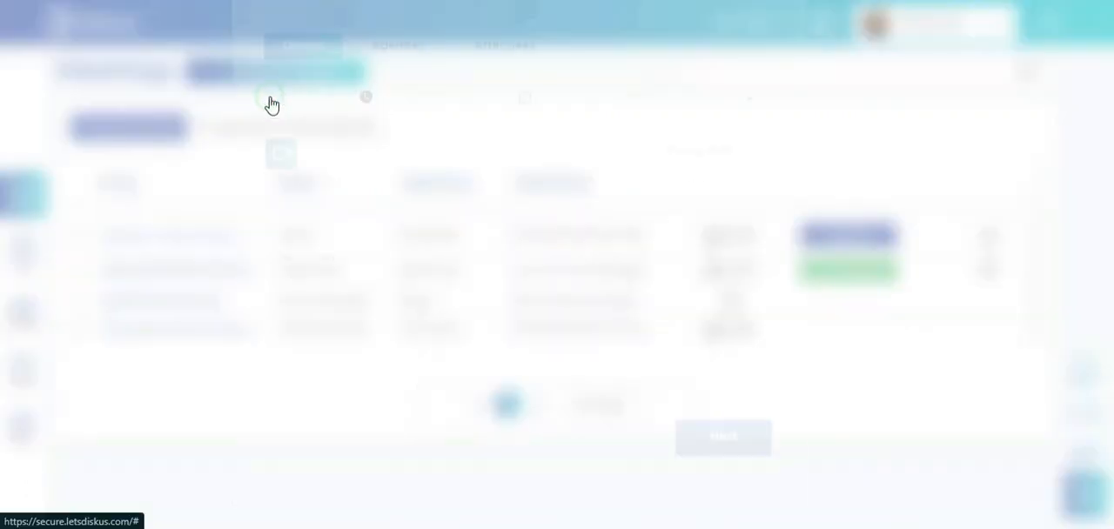
left_click(365, 138)
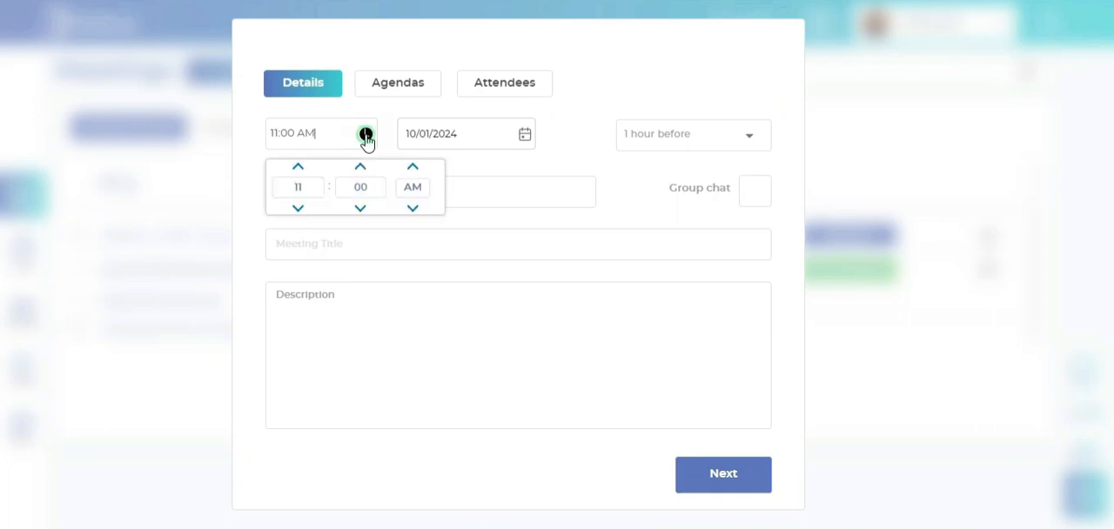
left_click(298, 166)
left_click(575, 141)
left_click(664, 136)
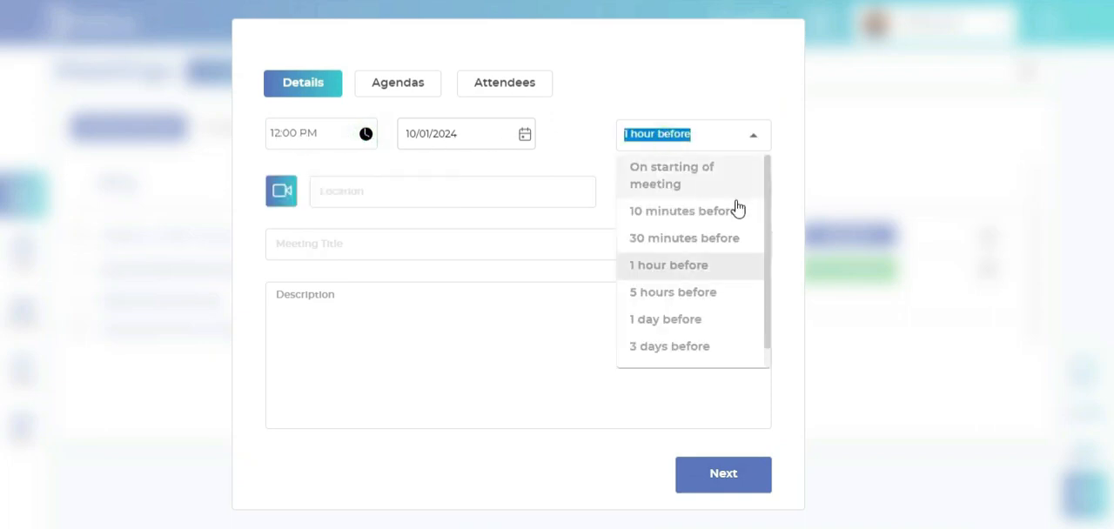
left_click(735, 212)
Keep the video call enabled and enter the location "Diskus HQ", the title "Post-Meeting Action Items" and the description
left_click(292, 193)
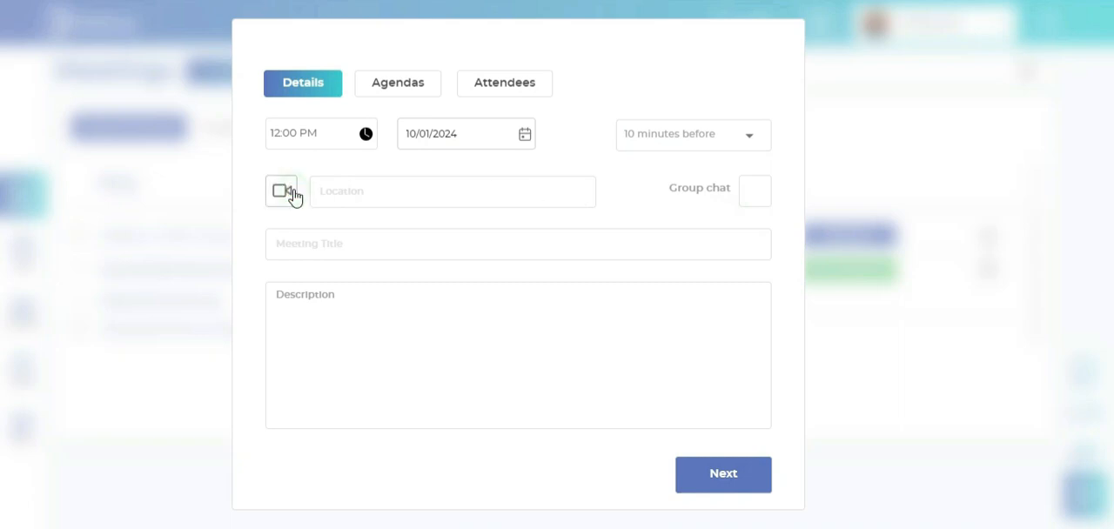
left_click(294, 191)
left_click(391, 189)
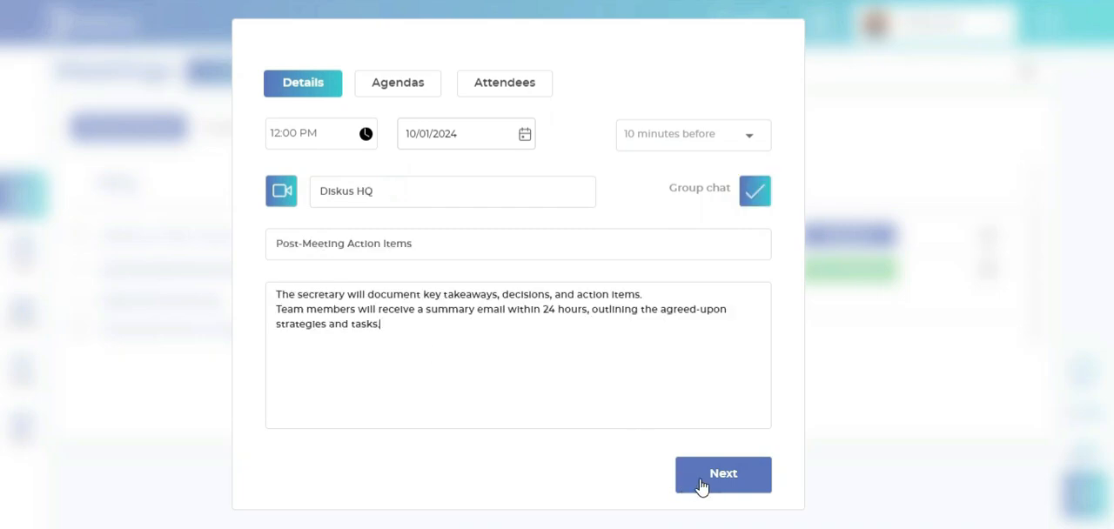
Publish the quick meeting with its organizer and participants and dismiss the notifications
left_click(704, 487)
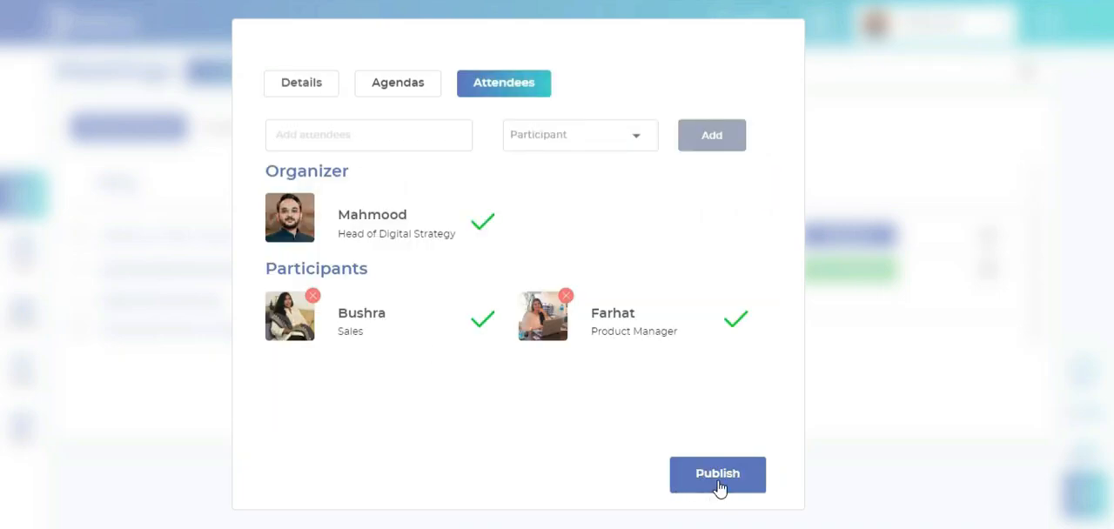
left_click(719, 487)
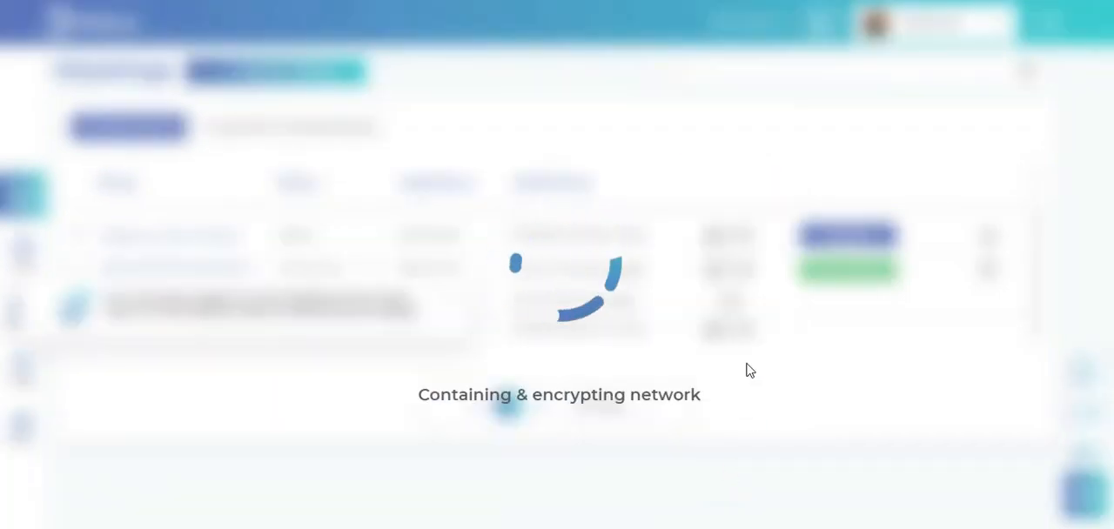
left_click(445, 294)
left_click(446, 373)
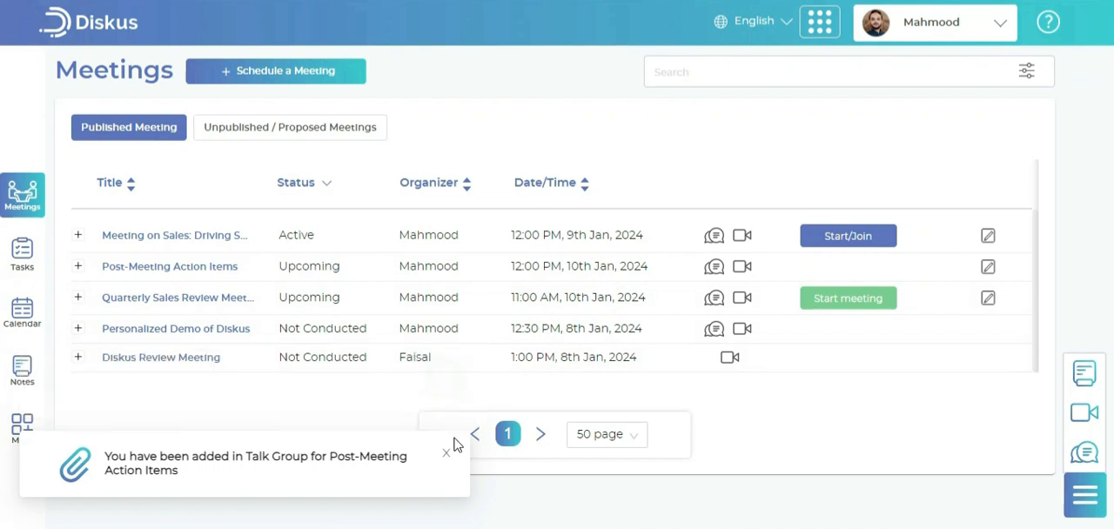
left_click(446, 454)
Open the "Post-Meeting Action Items" meeting and review its details, agendas, attendees and data room
left_click(231, 262)
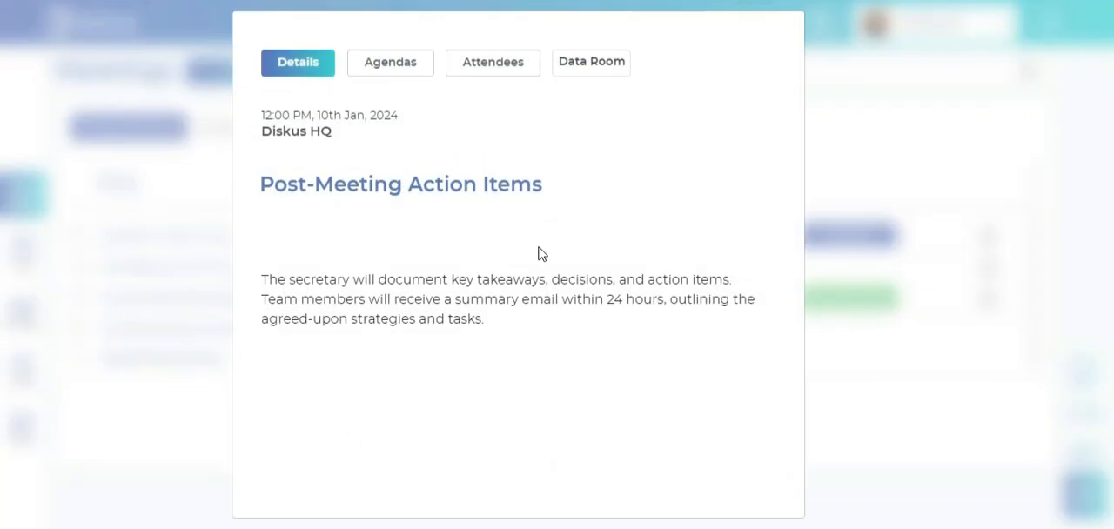
left_click(366, 77)
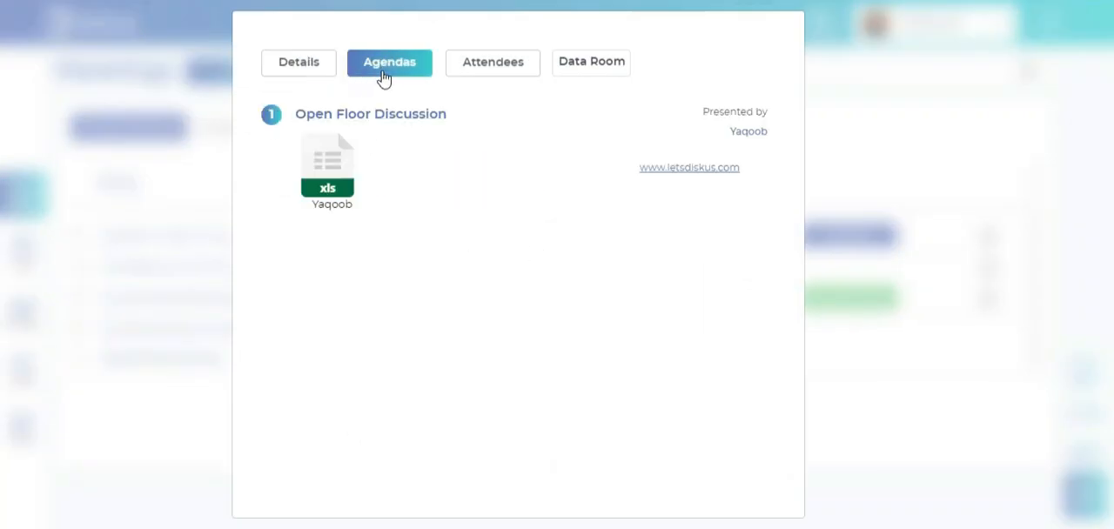
left_click(478, 72)
left_click(568, 69)
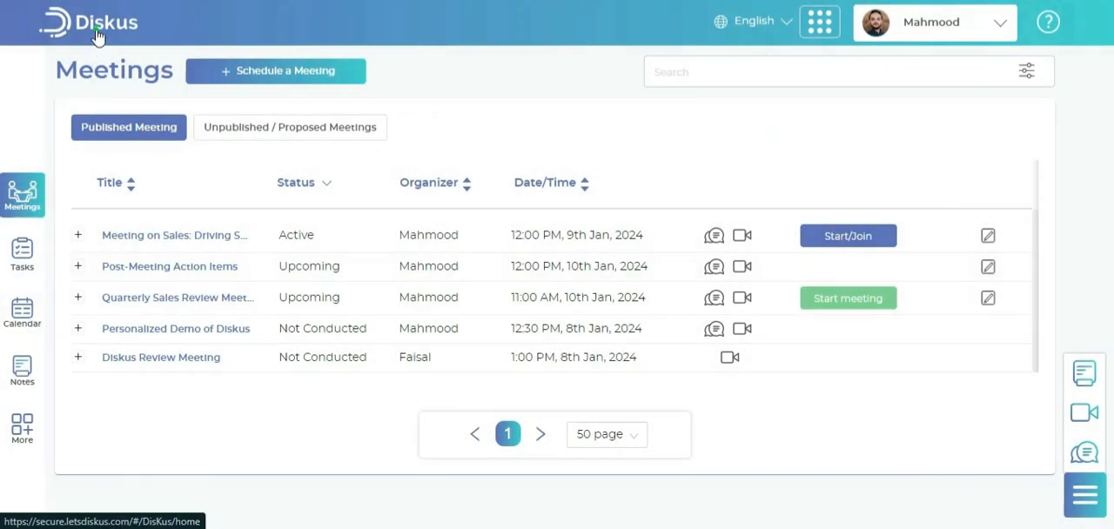
Start a new task in Tasks with its deadline at 12:00 PM on 11/01/2024
left_click(95, 35)
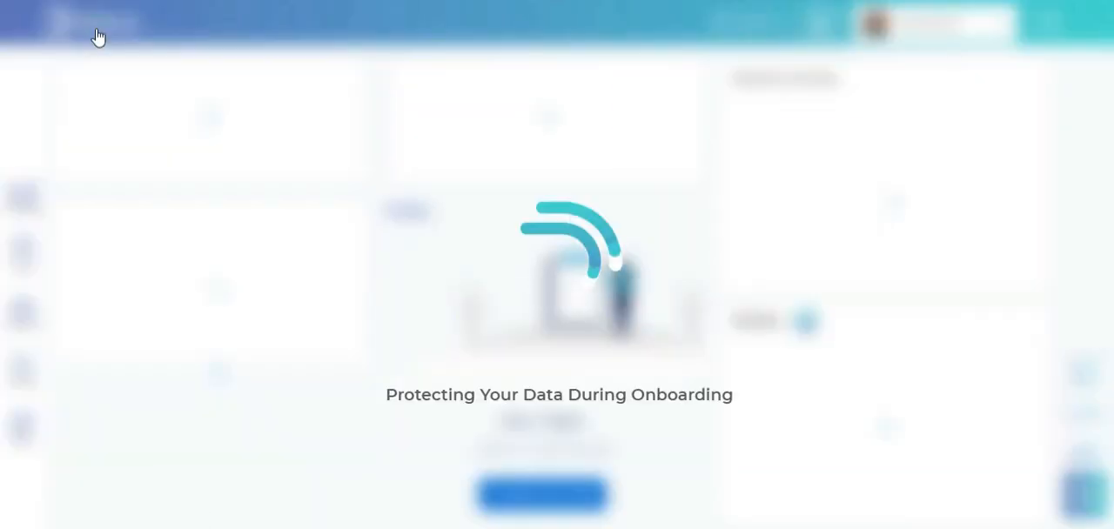
left_click(22, 253)
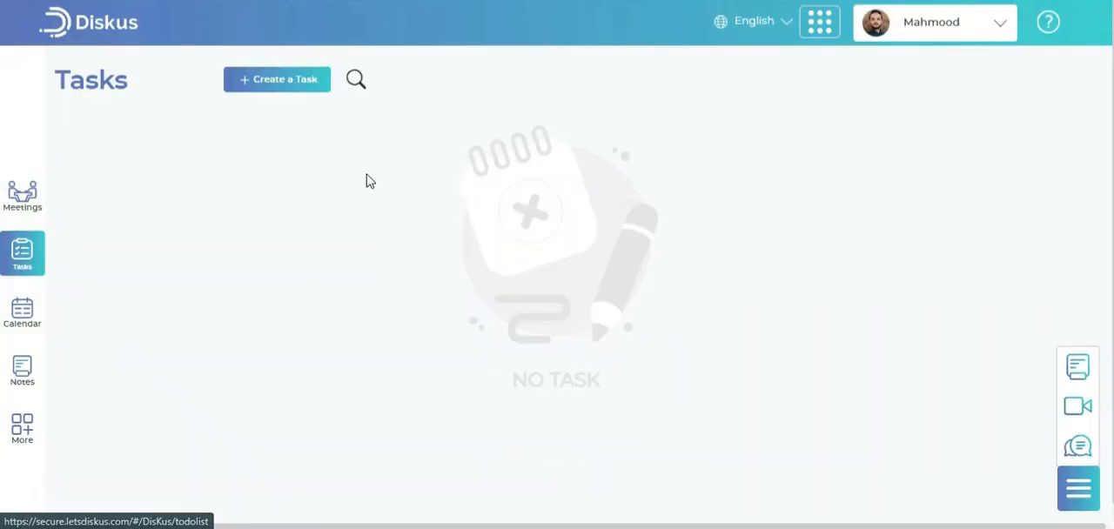
left_click(290, 74)
left_click(423, 102)
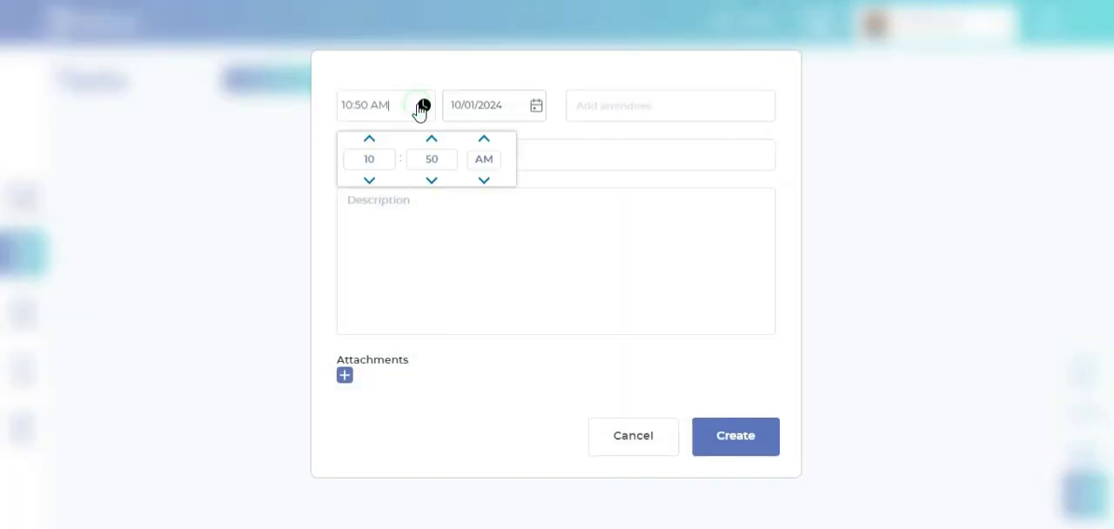
left_click(370, 139)
left_click(370, 140)
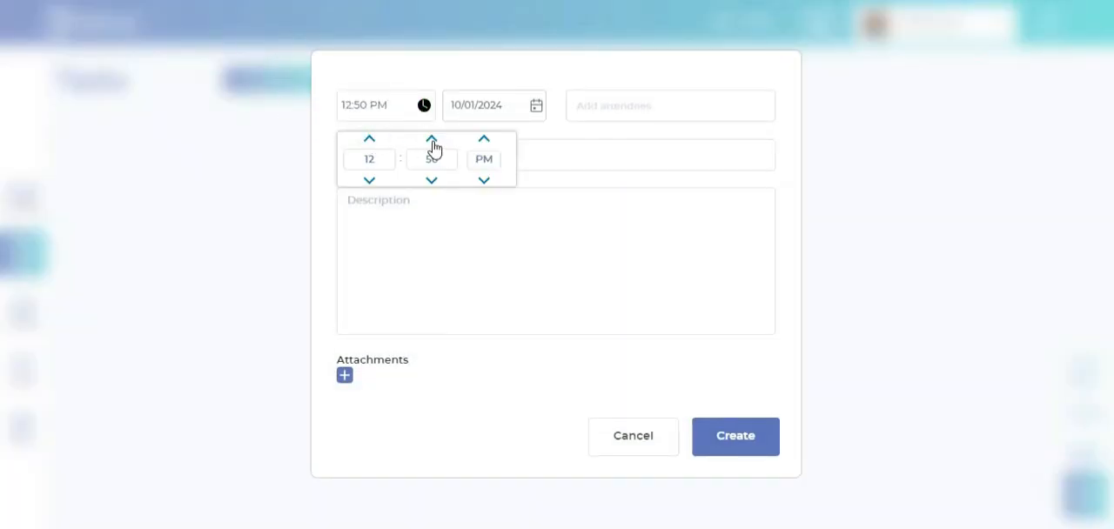
double_click(430, 156)
type("00")
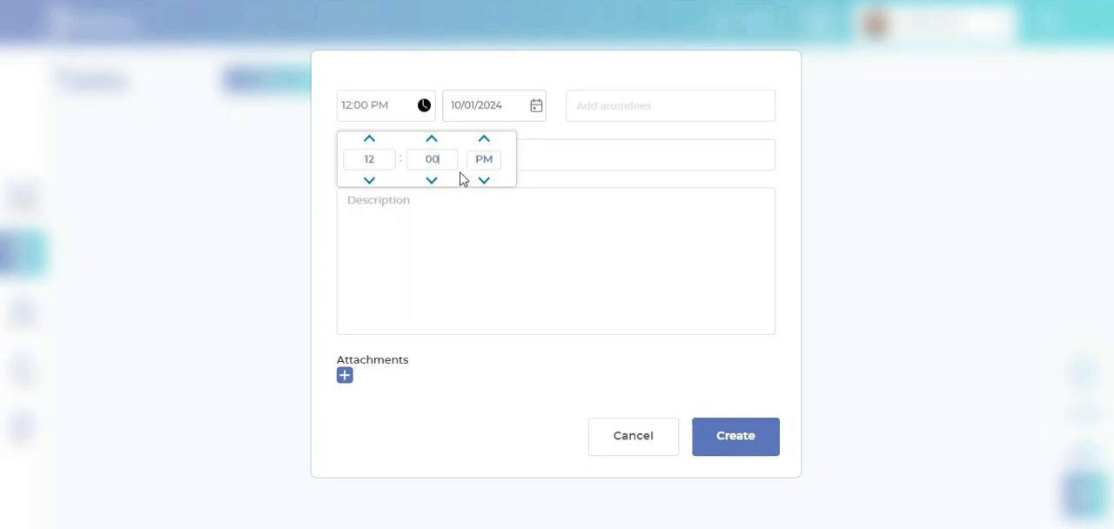
left_click(533, 107)
left_click(573, 222)
Assign the task to a team member, title it "Report Brokers Details to FM" and describe the report due tomorrow
left_click(598, 104)
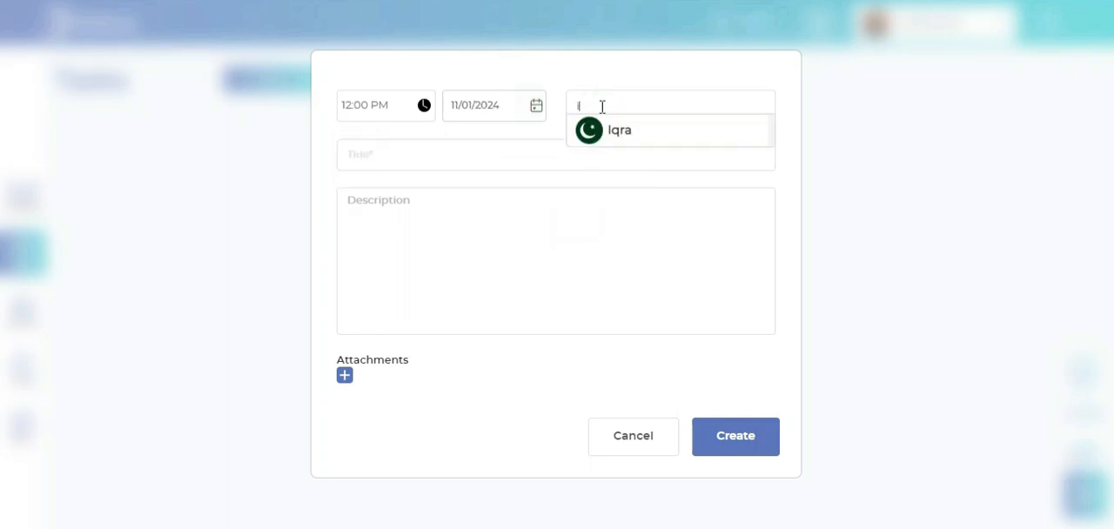
left_click(618, 131)
left_click(563, 175)
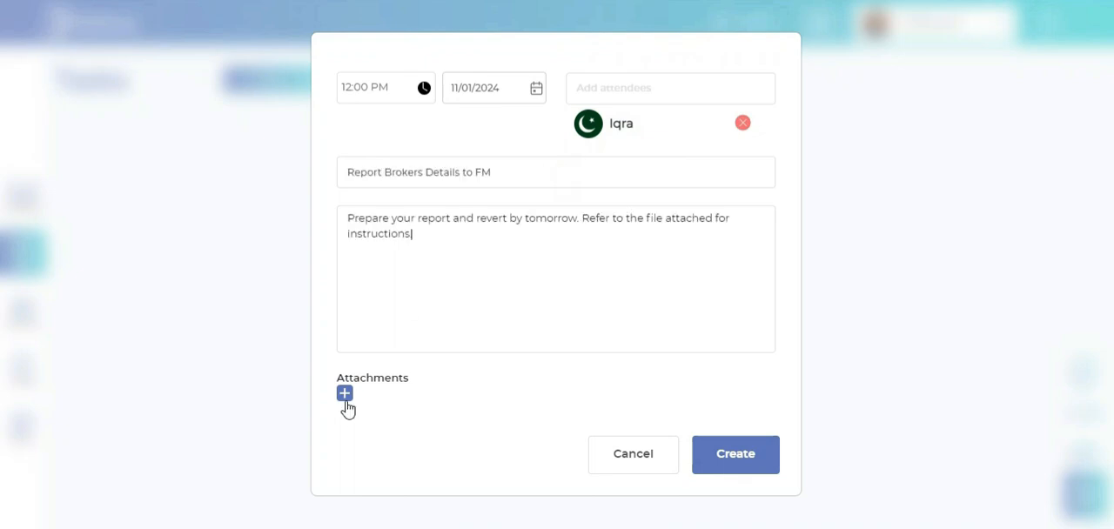
Attach "Daily Summary Report test.pdf" from the Desktop and create the task
left_click(345, 393)
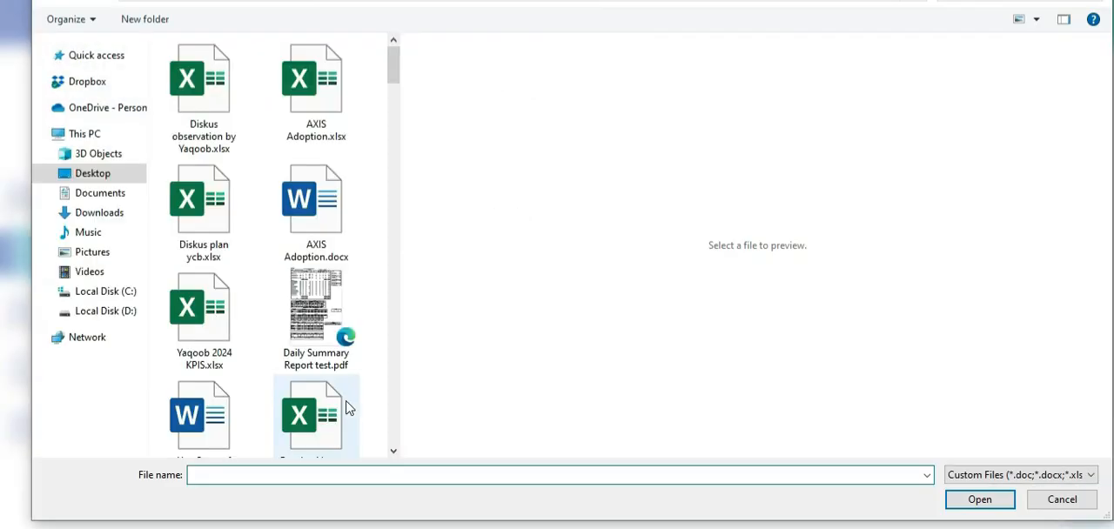
left_click(315, 309)
left_click(980, 499)
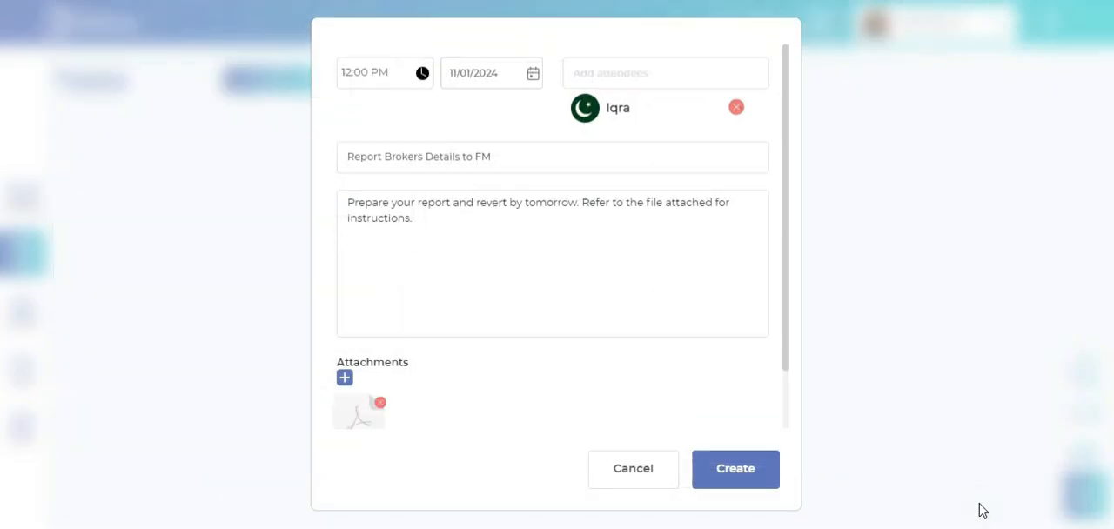
scroll(701, 352, "down", 1)
left_click(754, 468)
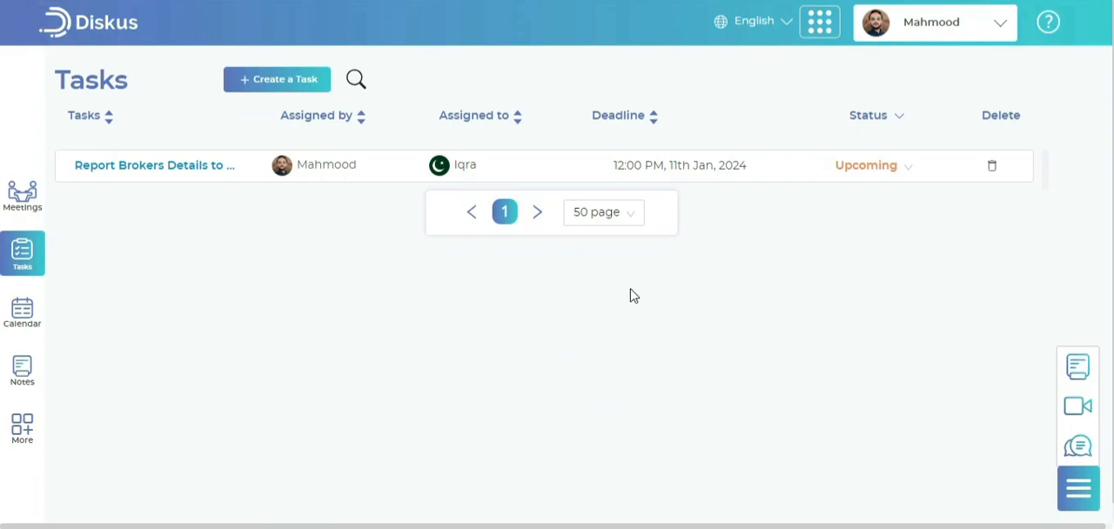
Open the "Report Brokers Details to FM" task and post the comment "Connect with me by 2 Pm today on Diskus"
left_click(210, 167)
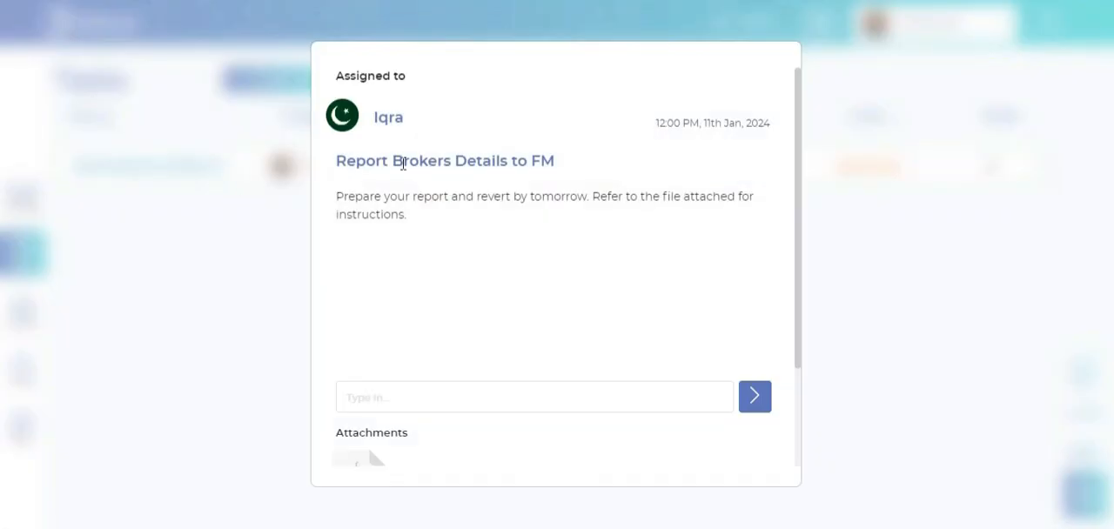
scroll(575, 258, "down", 2)
left_click(575, 261)
type("Connect with me by 2 Pm today on Diskus")
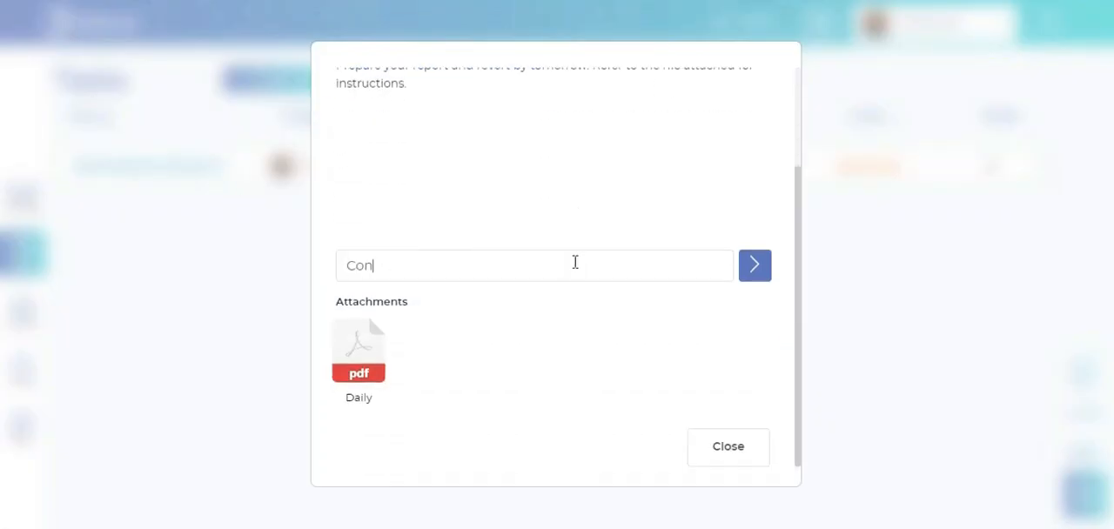
left_click(754, 272)
scroll(652, 180, "up", 2)
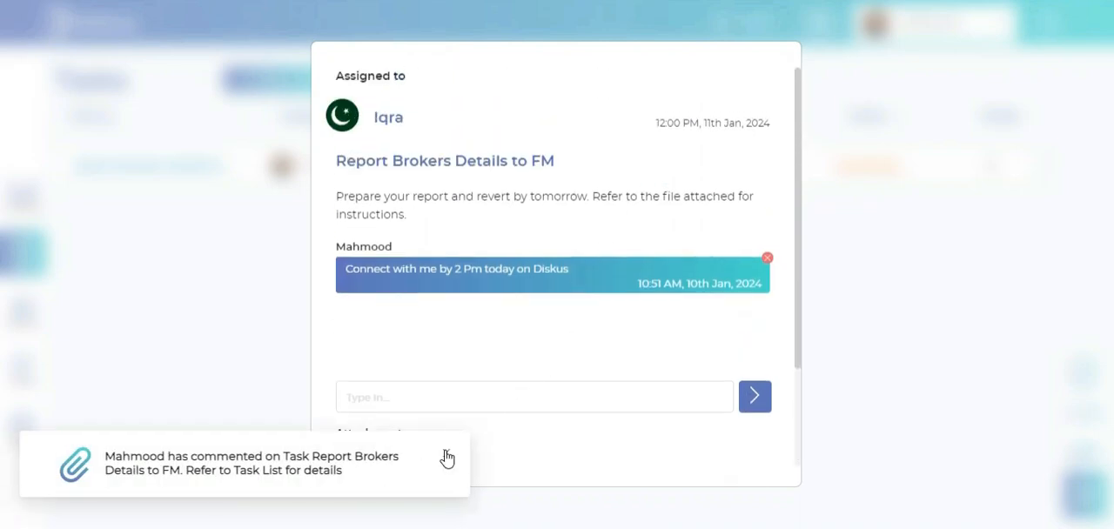
left_click(447, 456)
scroll(579, 253, "down", 1)
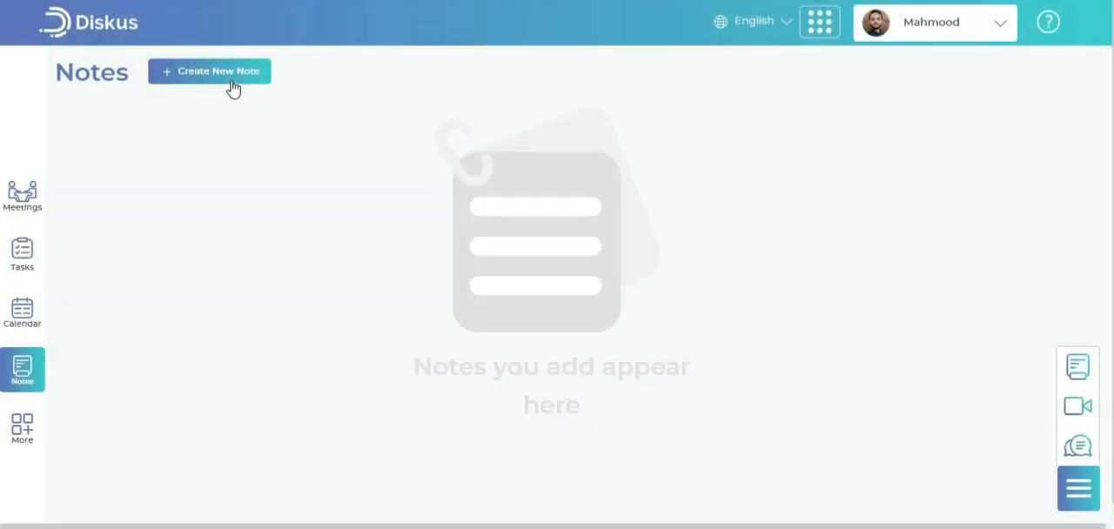
Start a new note titled "Meeting Follow-Up | January 11, 2024" and paste the copied text as its details
left_click(230, 80)
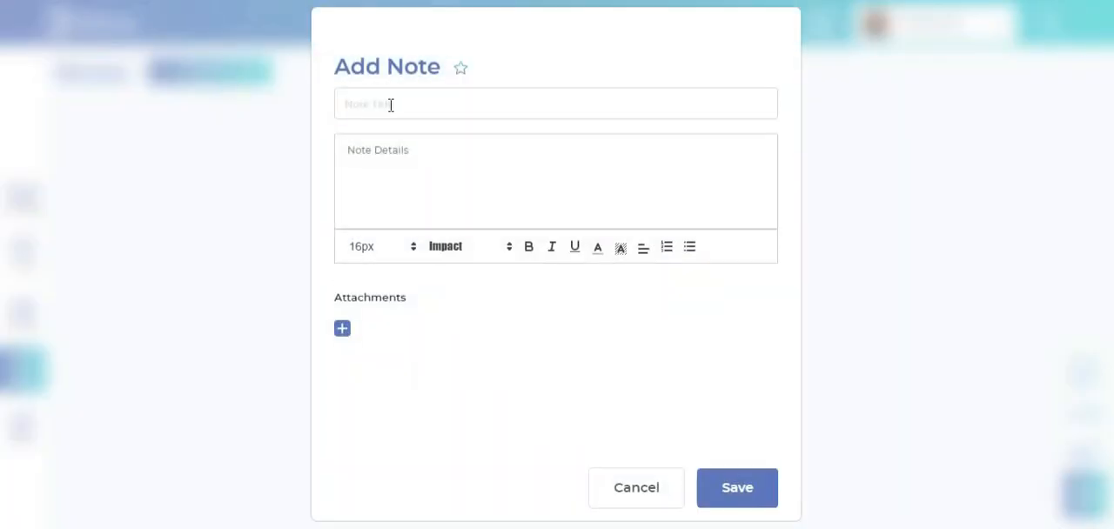
type("Meeting Follow-Up | January 11, 2024")
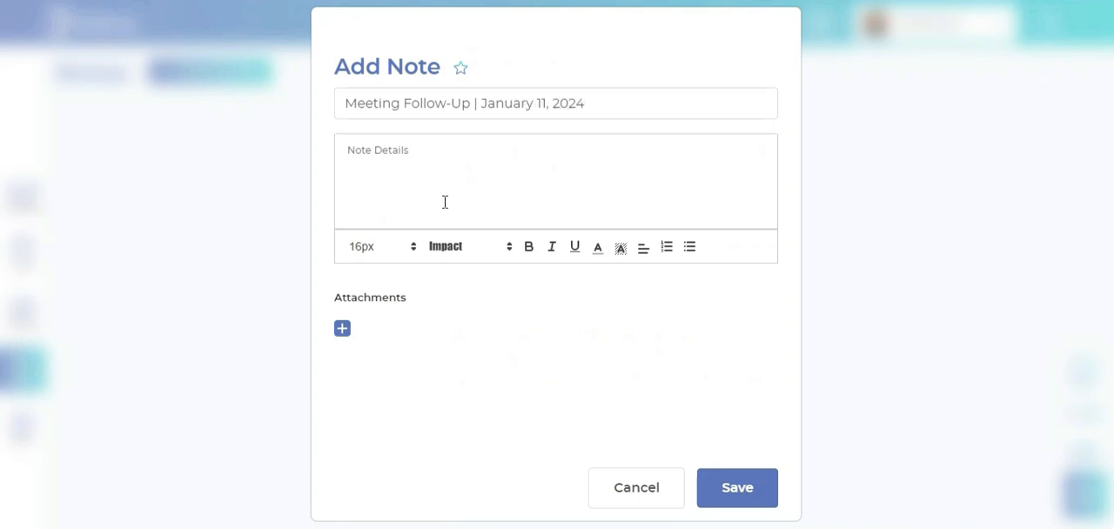
key("ctrl+v")
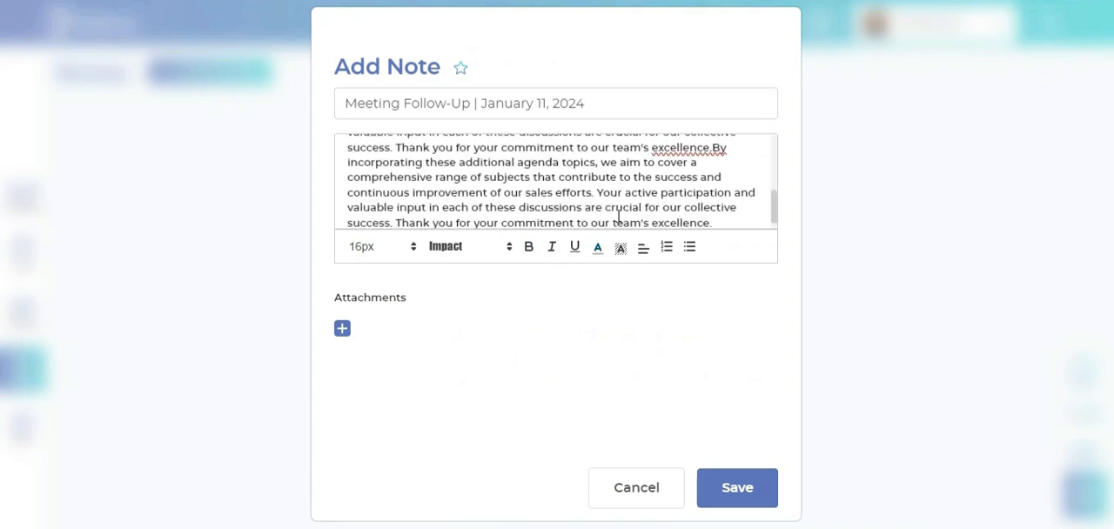
scroll(501, 193, "up", 5)
scroll(396, 163, "down", 5)
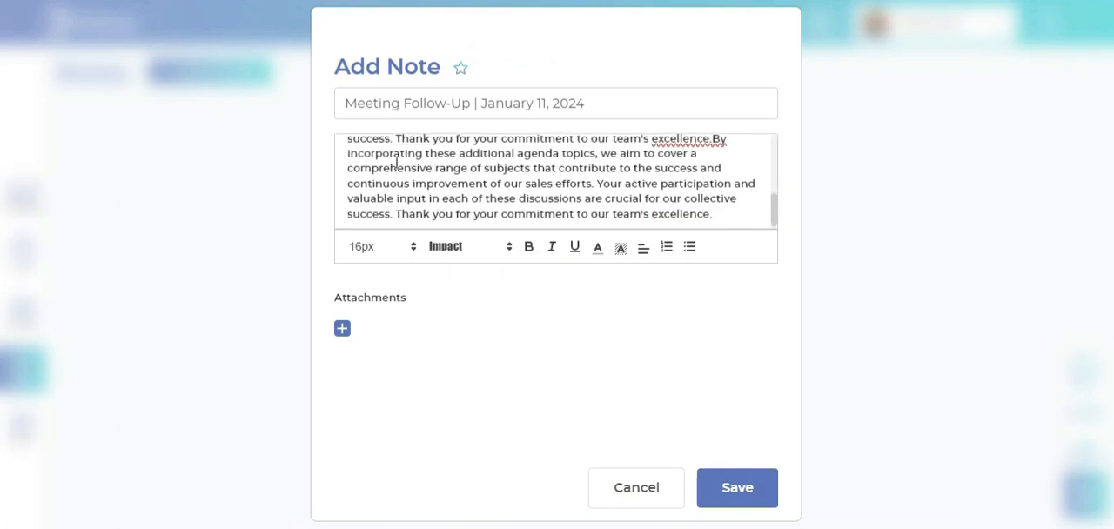
Highlight the phrase about the additional agenda topics in the note details in yellow
scroll(396, 162, "up", 2)
left_click_drag(366, 162, 613, 162)
left_click(621, 248)
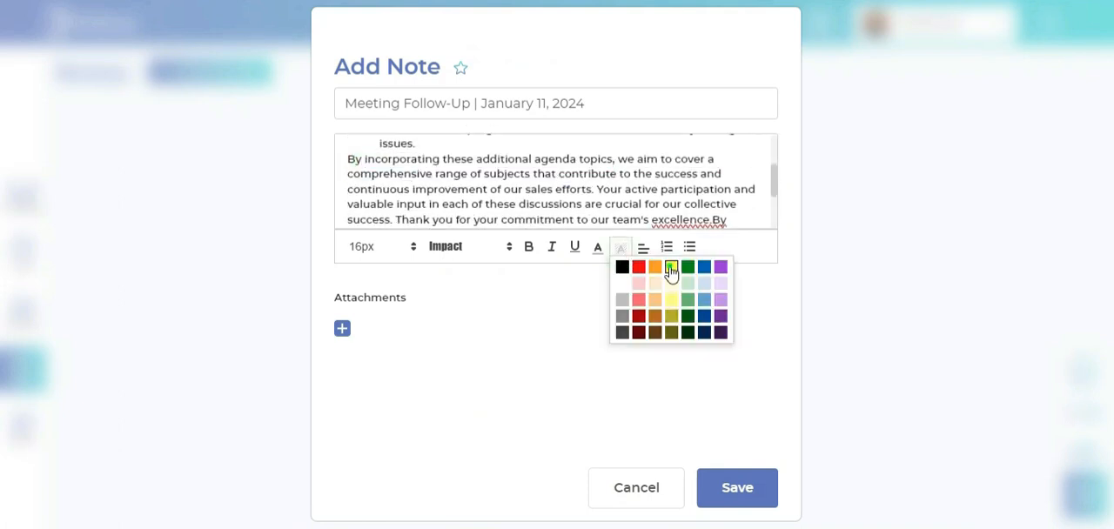
left_click(671, 266)
left_click(633, 189)
Underline the phrase "continuous improvement" in the last paragraph of the note details
scroll(620, 195, "down", 3)
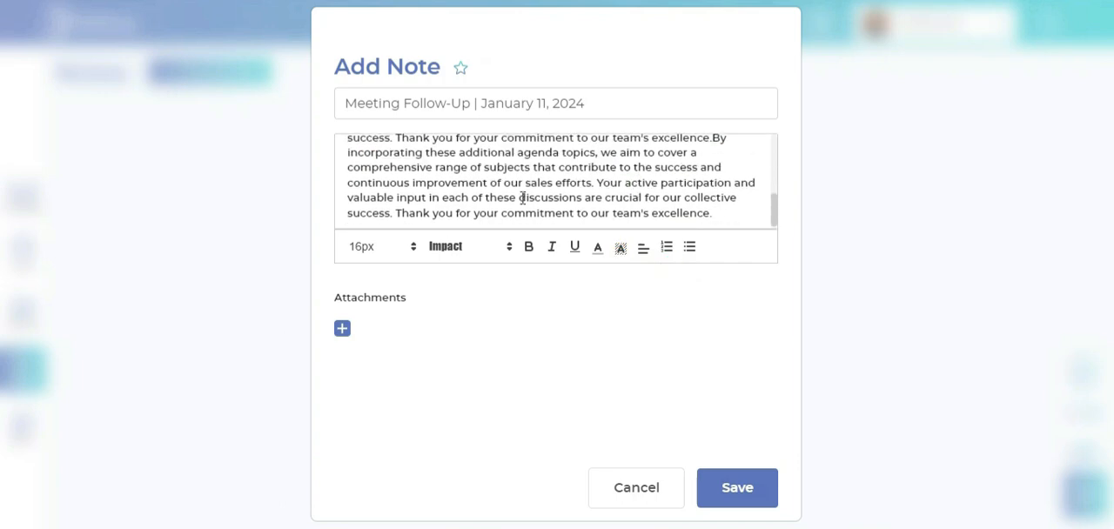
left_click_drag(351, 186, 487, 183)
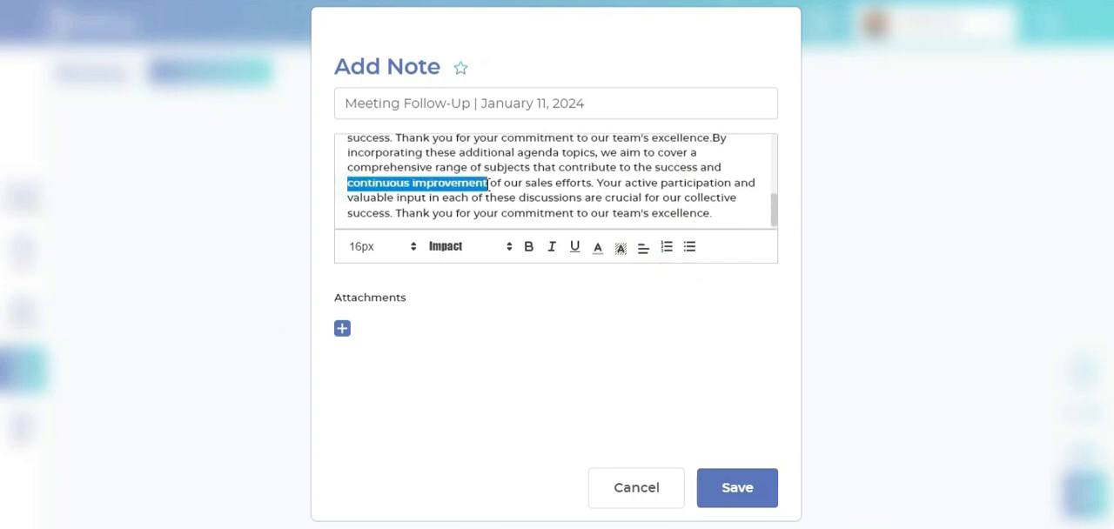
left_click(574, 248)
left_click(564, 193)
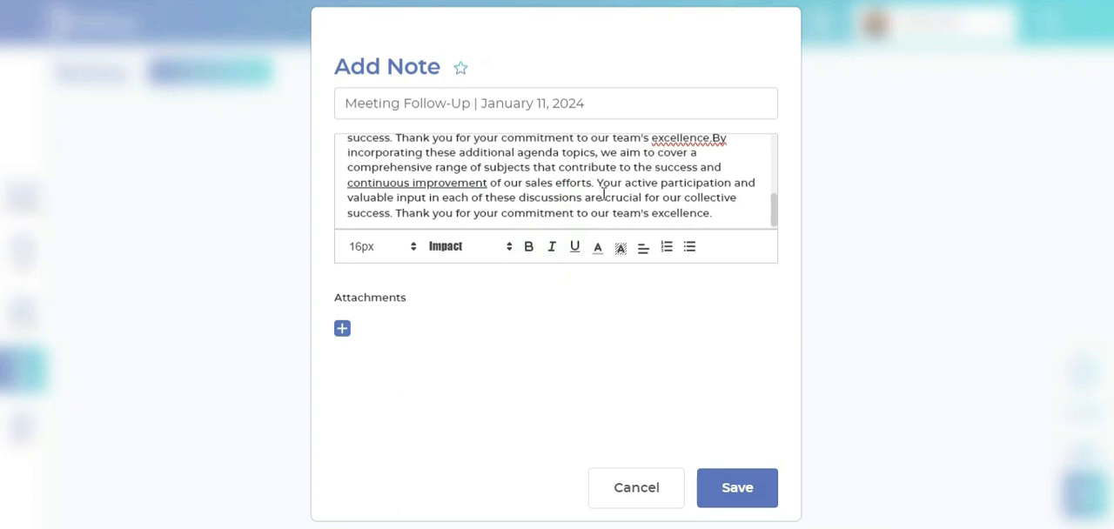
Set "Schedule a follow-up meeting" at the start of the note details in the Impact font and remove that paragraph's bullet
scroll(603, 193, "up", 5)
left_click_drag(383, 153, 546, 154)
left_click(466, 246)
left_click(468, 273)
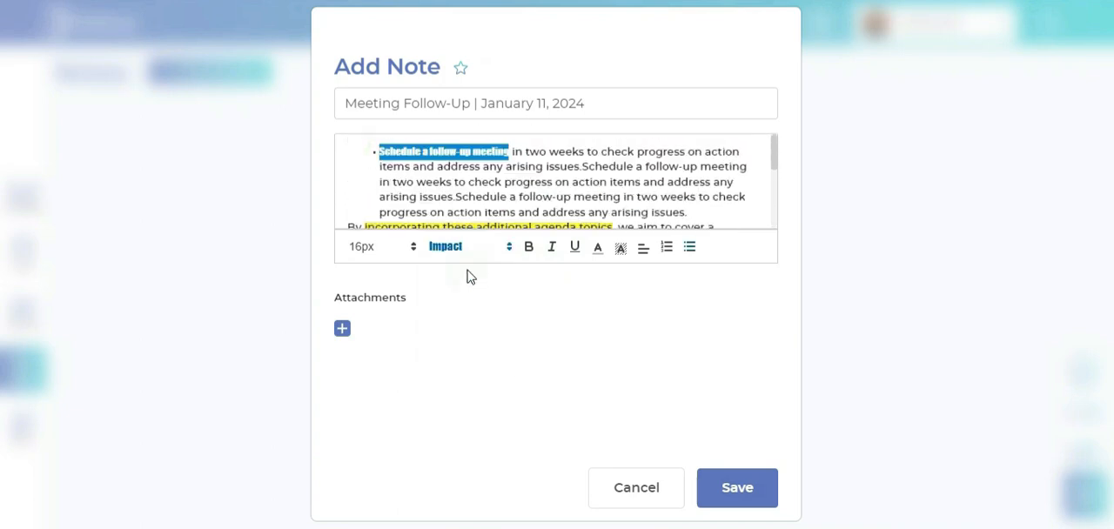
left_click(512, 183)
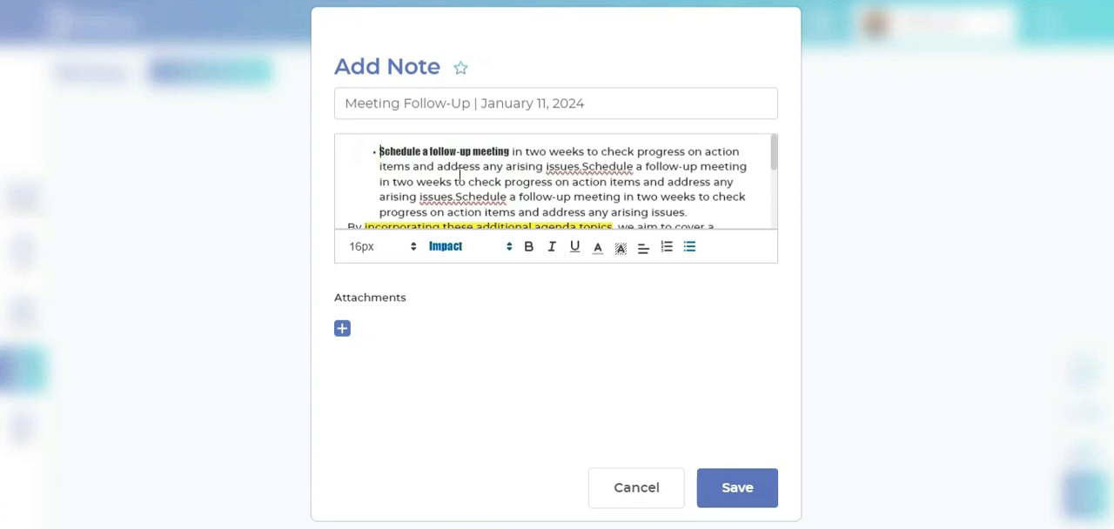
key("BackSpace")
scroll(511, 170, "down", 1)
scroll(514, 192, "up", 1)
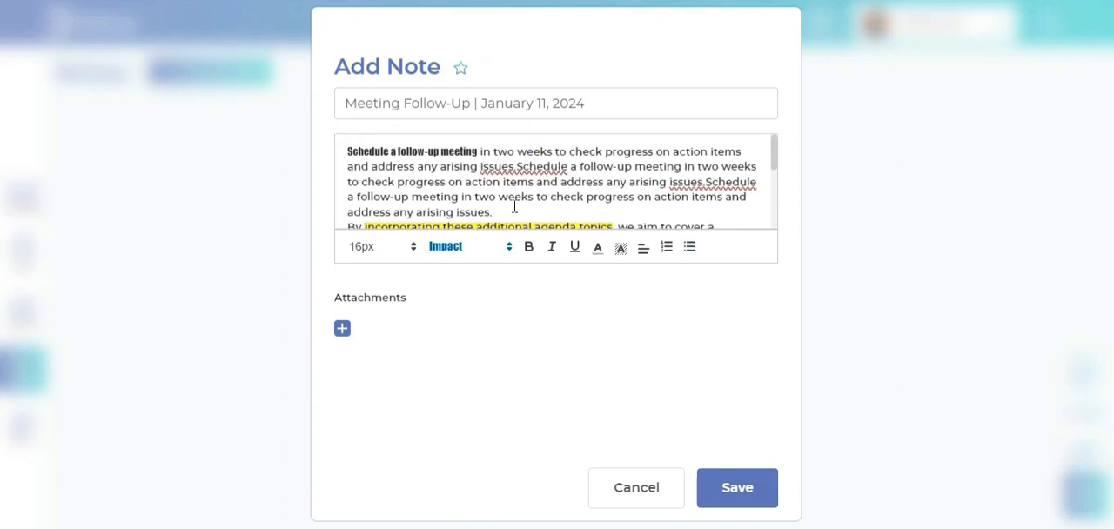
Attach "AXIS Adoption.docx" from the Desktop to the meeting follow-up note
scroll(516, 207, "down", 3)
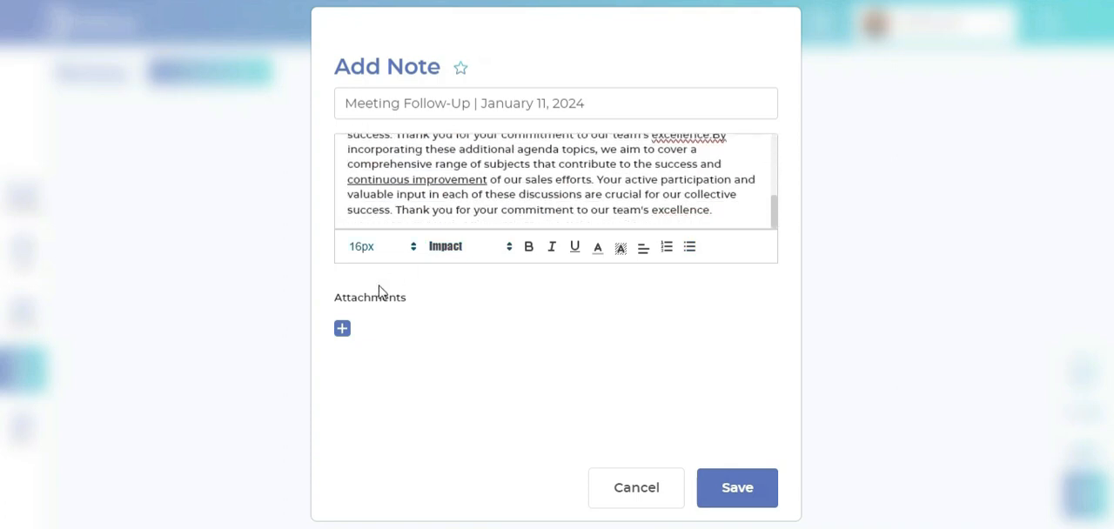
left_click(339, 329)
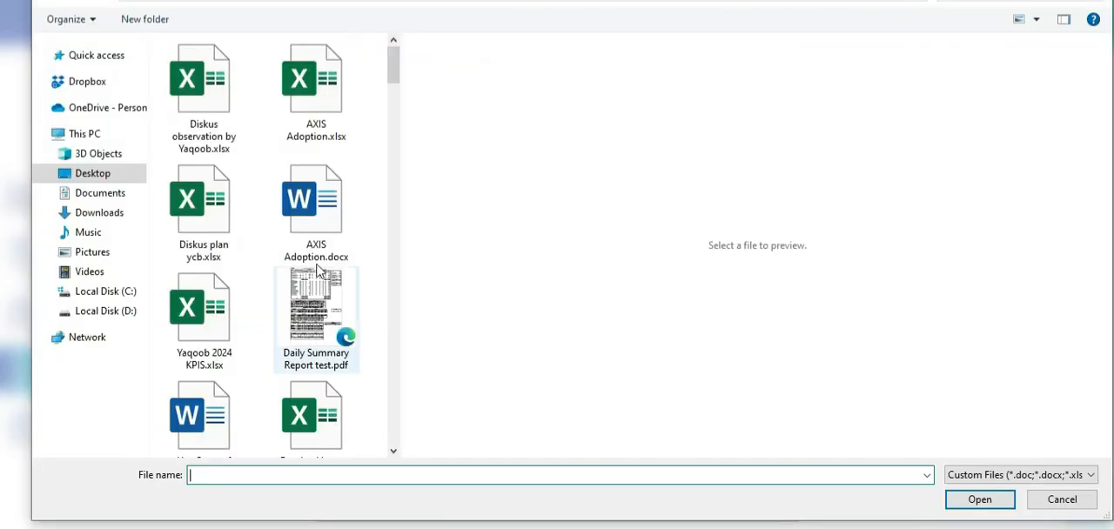
double_click(317, 200)
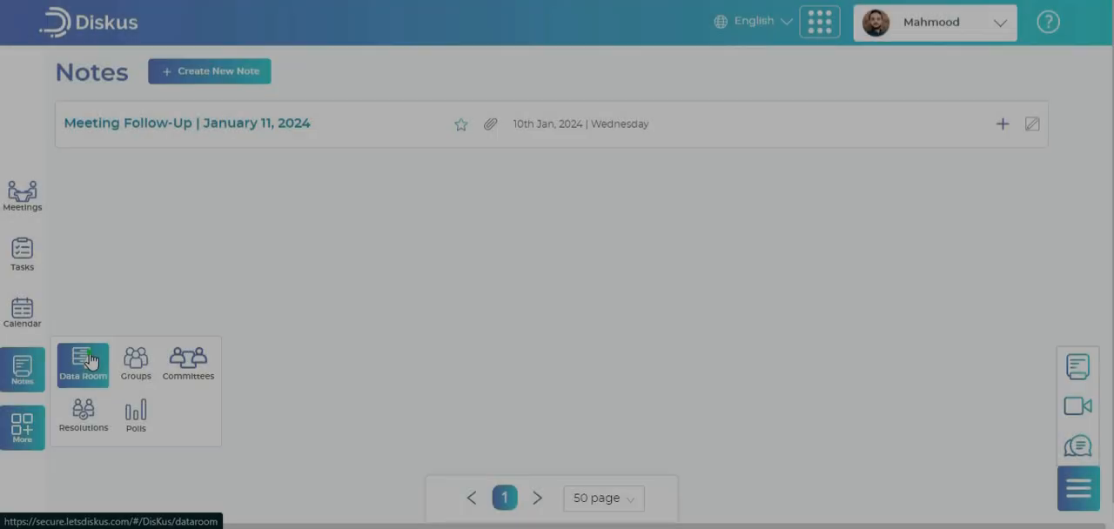
Open the Data Room and review the My Document, Shared with me and Recently Added listings, ending on all items
left_click(89, 361)
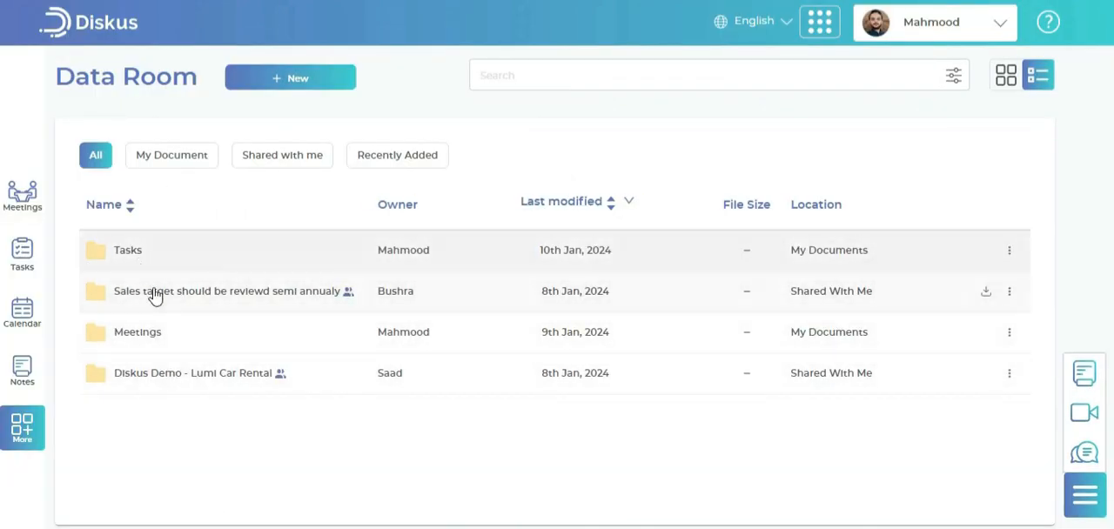
left_click(194, 153)
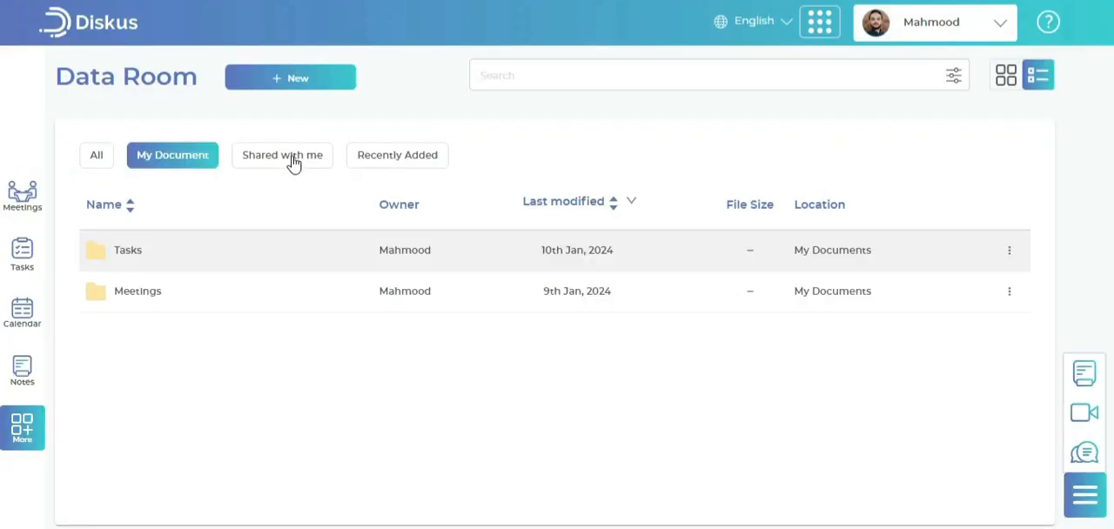
left_click(293, 160)
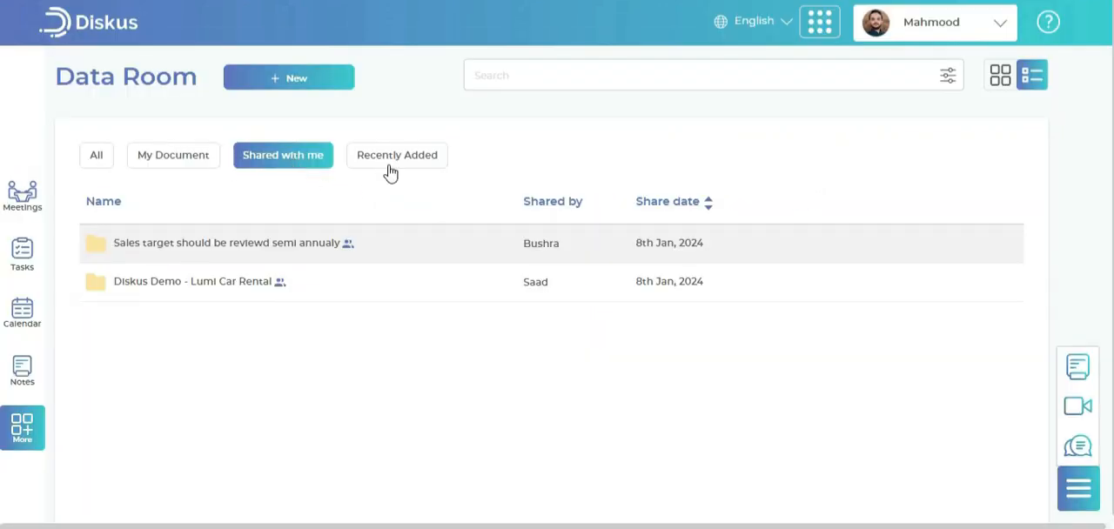
left_click(390, 171)
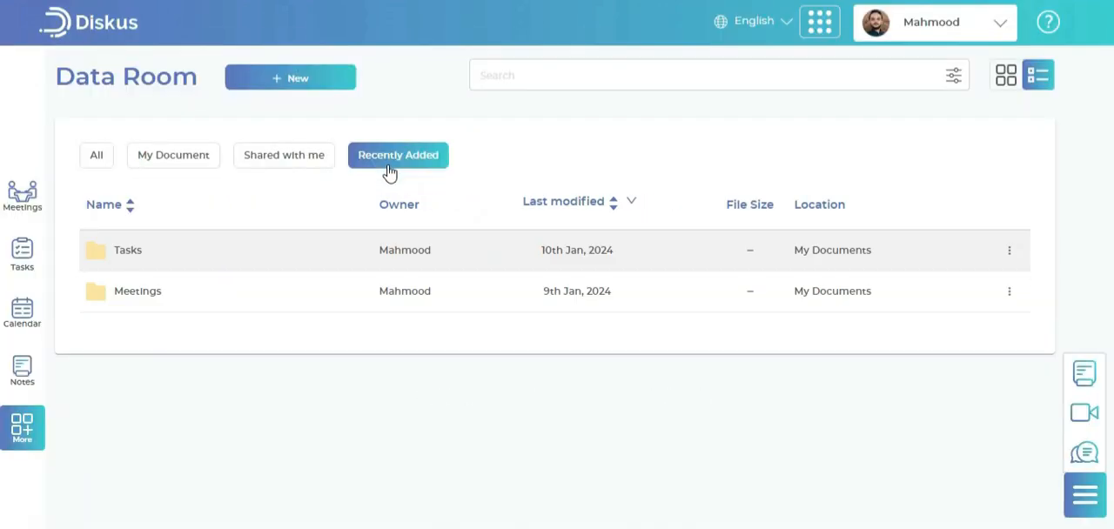
left_click(101, 165)
Upload the "Analytics" folder from the Desktop to the Data Room and confirm uploading its files
left_click(321, 88)
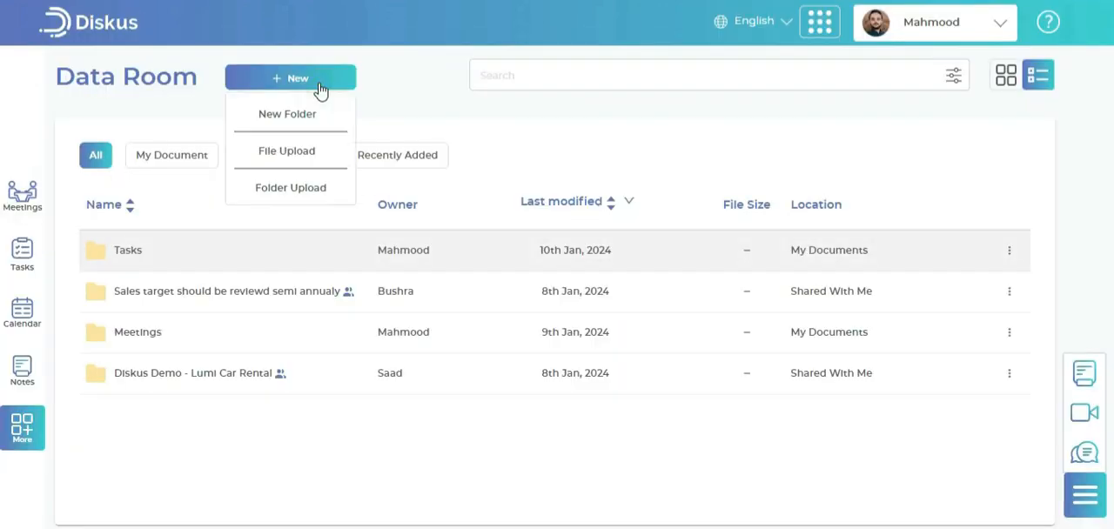
left_click(305, 189)
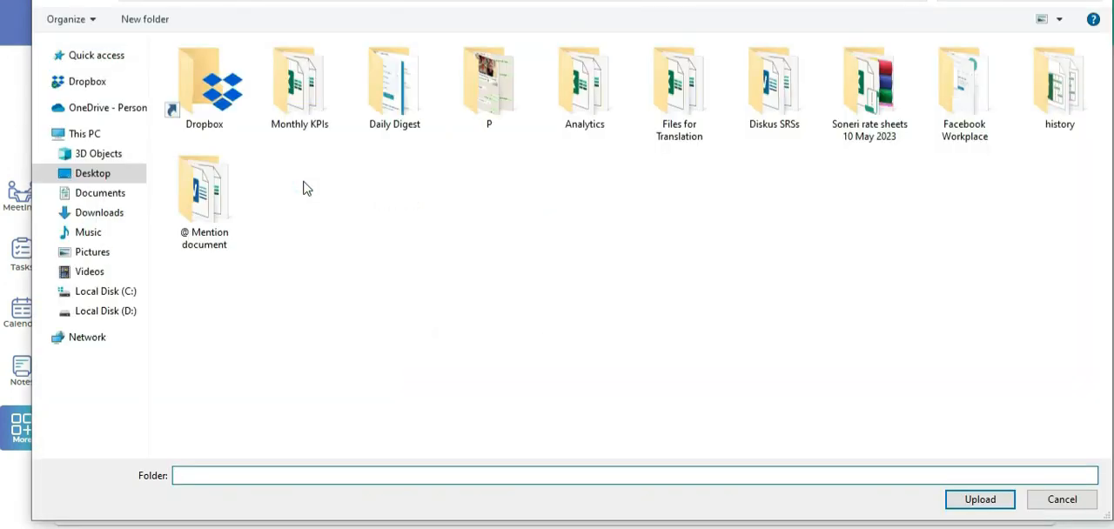
left_click(587, 103)
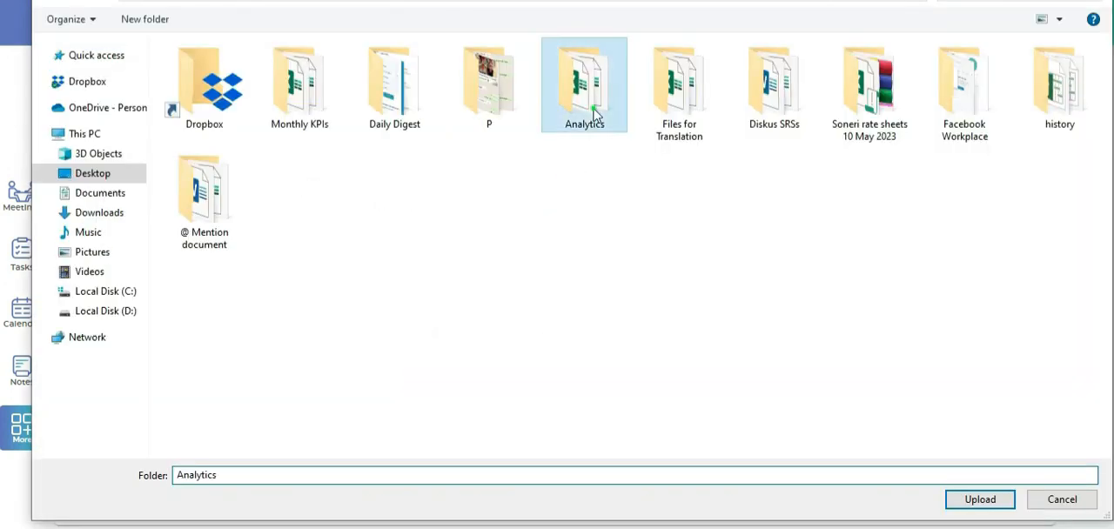
left_click(1012, 502)
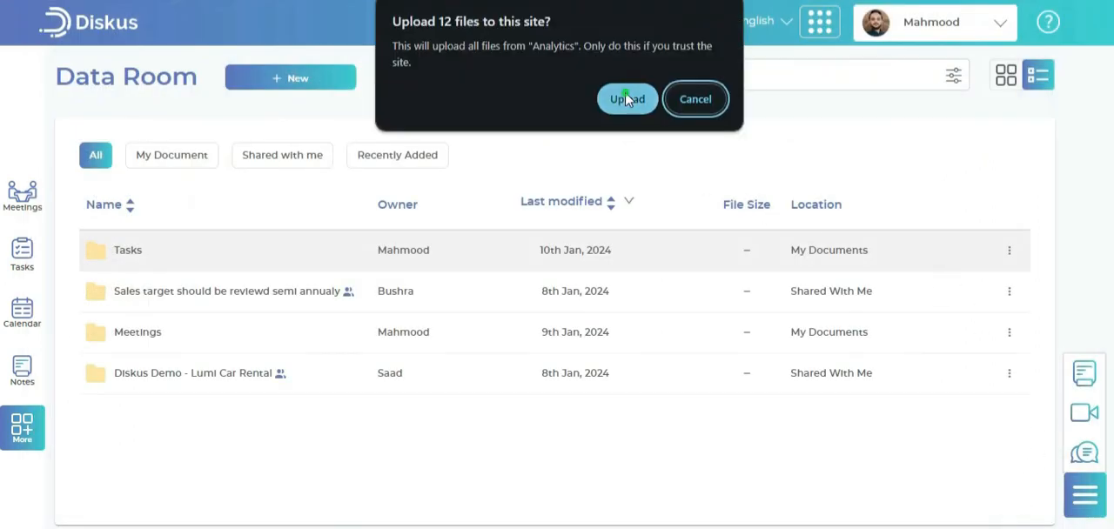
left_click(627, 100)
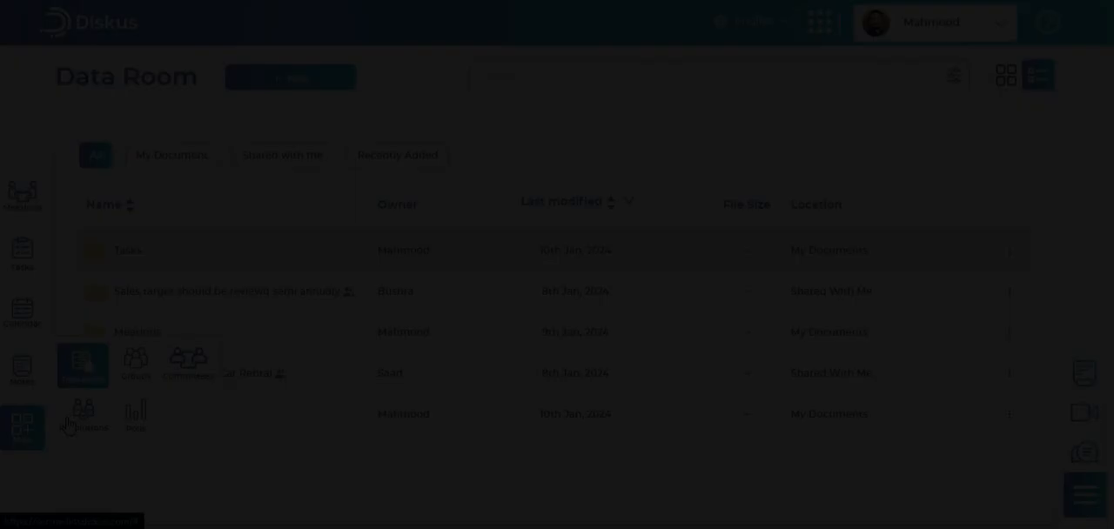
Open Groups and start creating a new group titled "Marketing group"
left_click(130, 374)
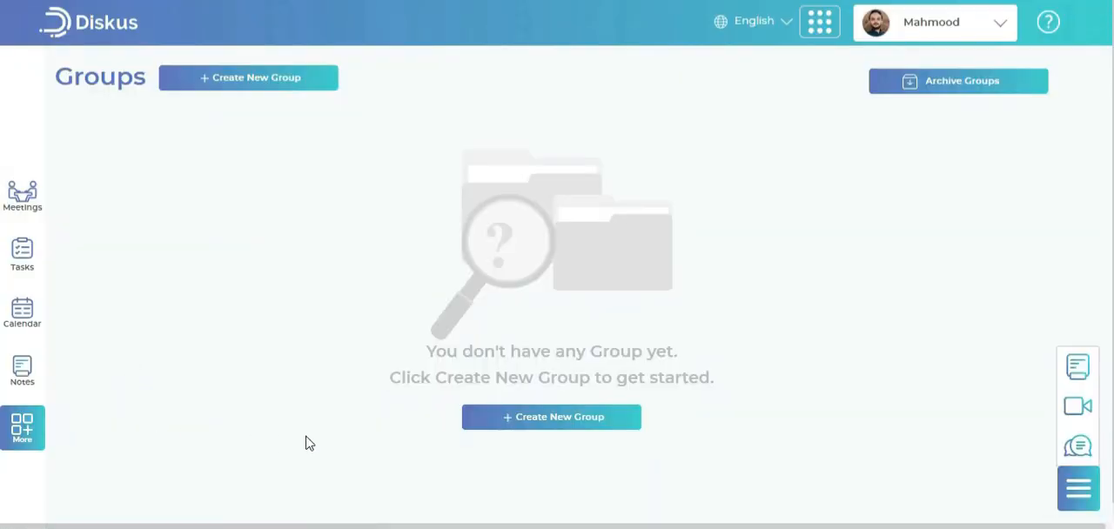
left_click(315, 85)
left_click(320, 200)
left_click(313, 251)
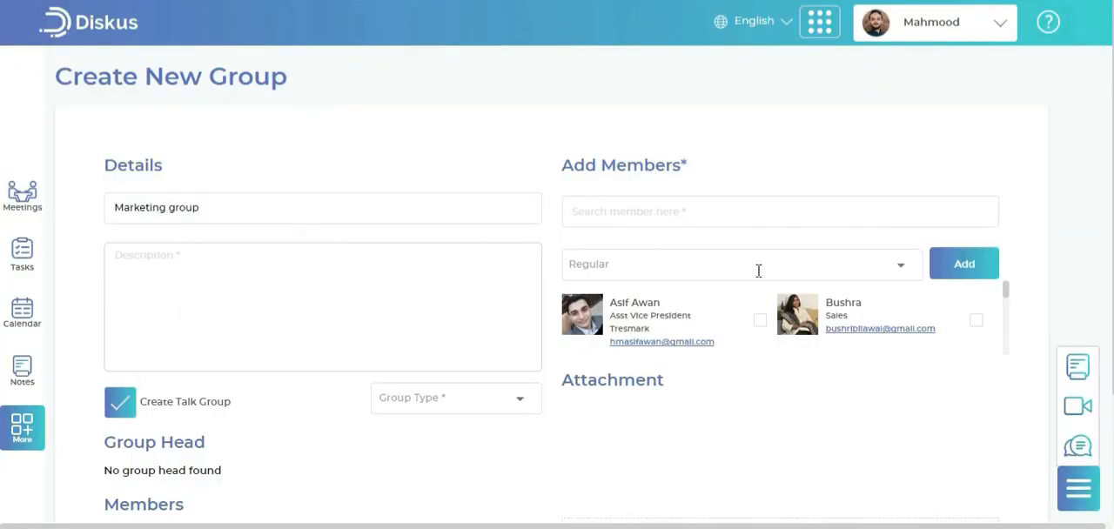
Add the Head of Digital Strategy to the marketing group with the Head role
left_click(890, 268)
left_click(769, 299)
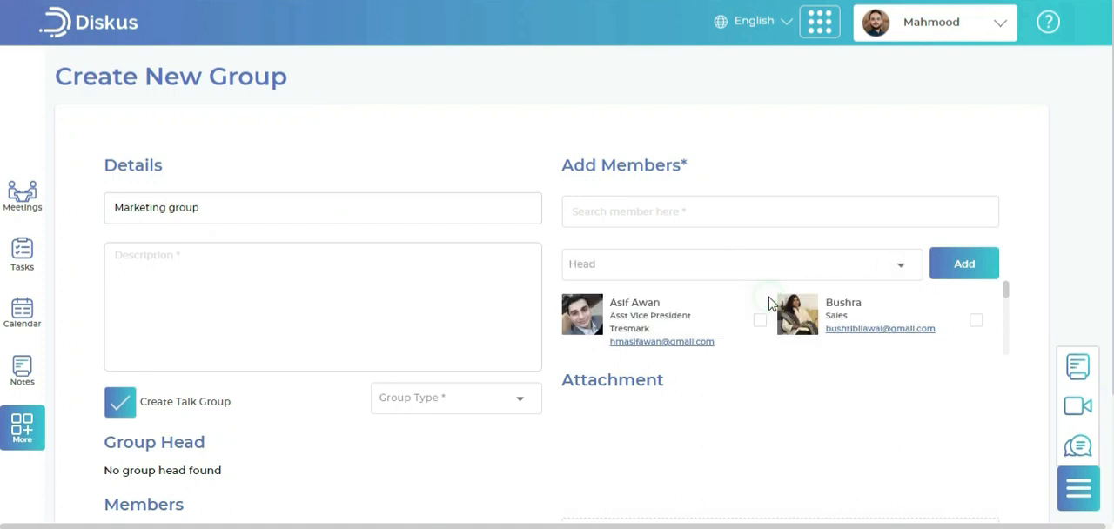
scroll(867, 322, "down", 3)
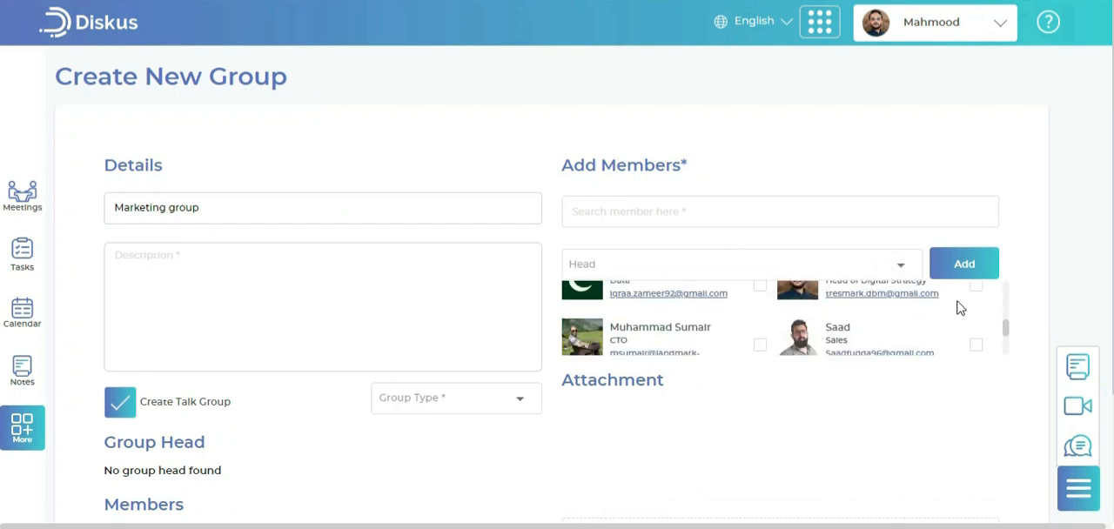
left_click(976, 286)
left_click(951, 265)
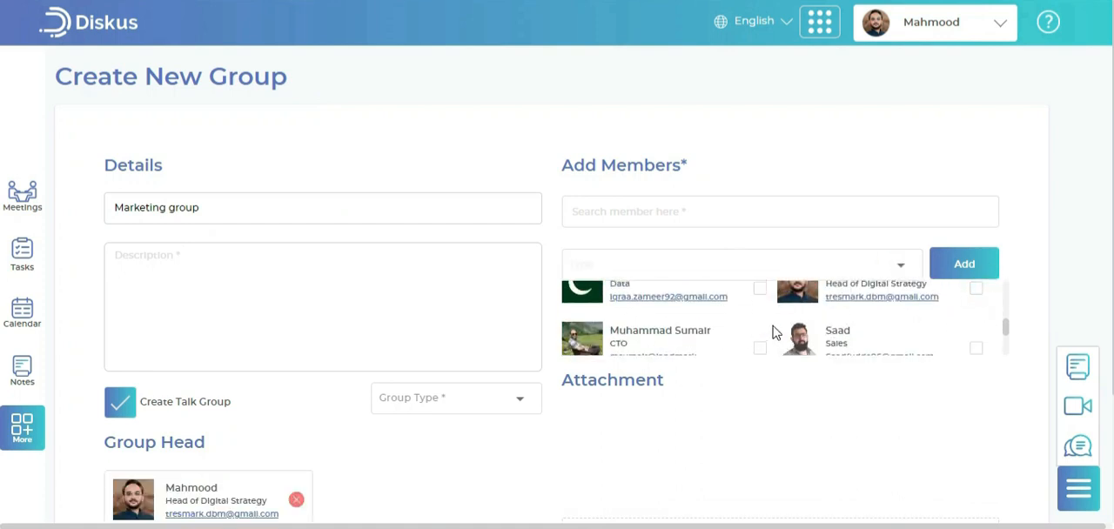
Add the Asst Vice President of Tresmark, the last-listed CEO and the Project Manager to the group as Regular members
left_click(775, 261)
left_click(704, 324)
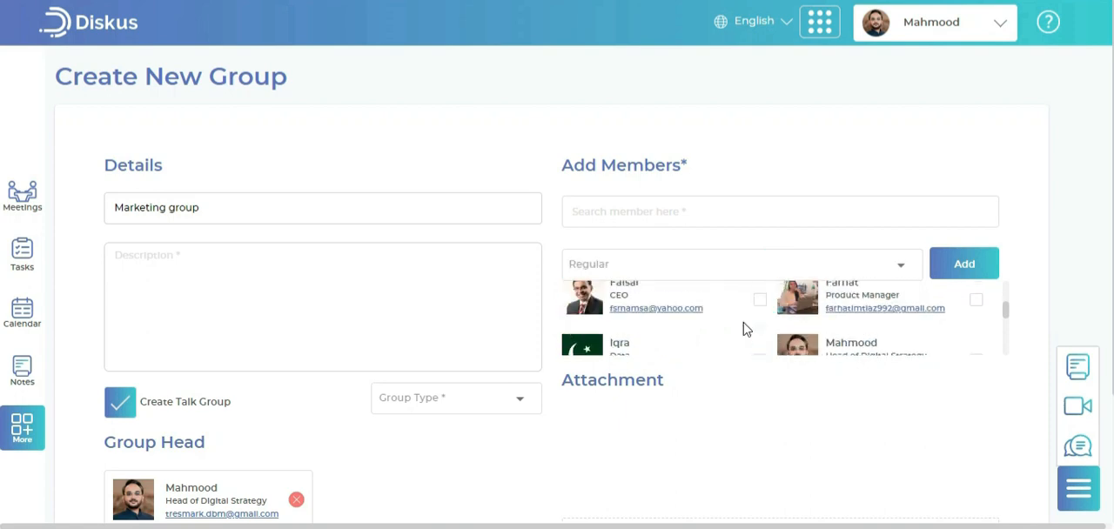
scroll(748, 324, "up", 2)
left_click(758, 318)
scroll(739, 323, "down", 5)
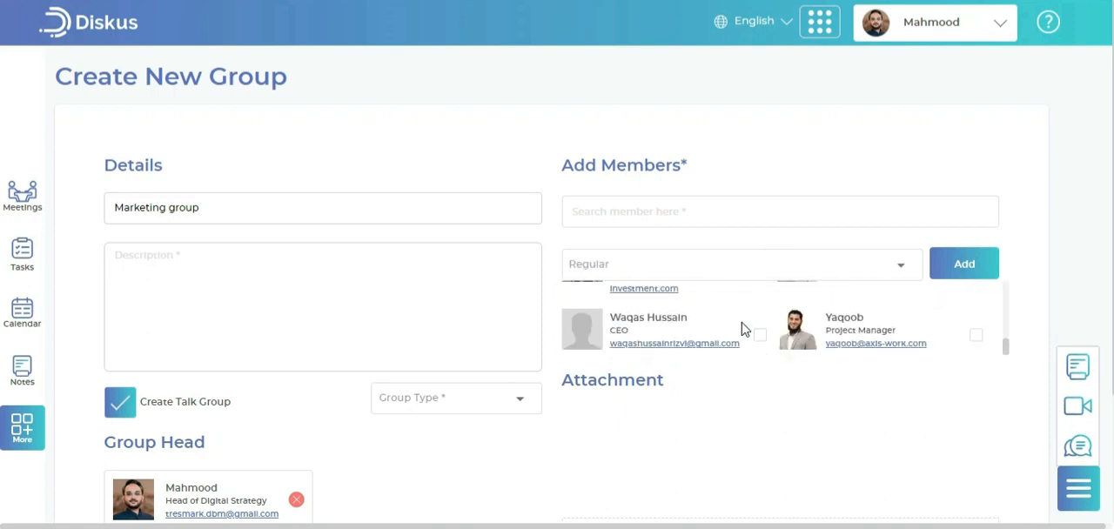
left_click(760, 335)
left_click(976, 335)
left_click(964, 264)
Open the group type choices for the marketing group
scroll(513, 418, "down", 2)
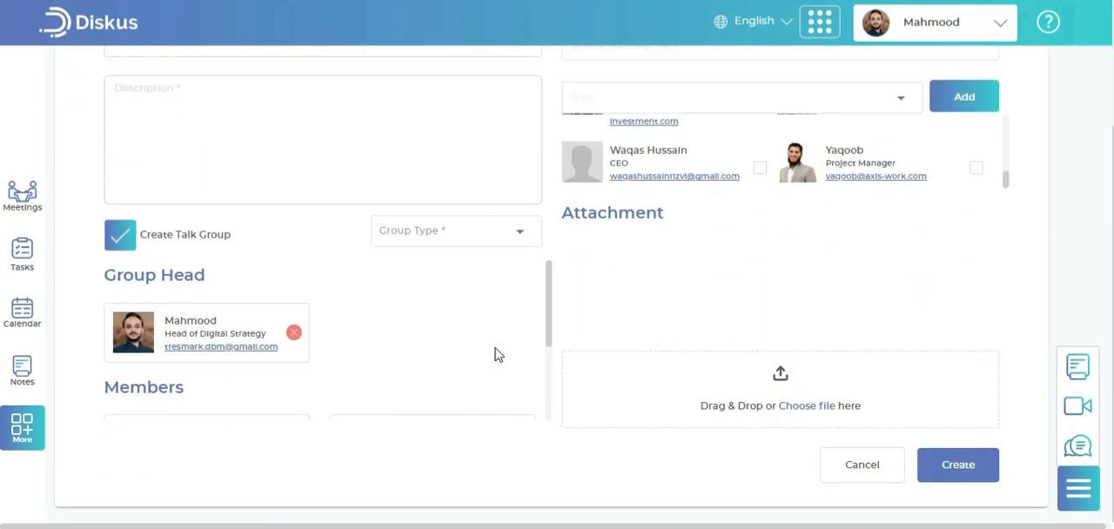
scroll(549, 348, "down", 2)
scroll(548, 347, "up", 2)
left_click(501, 237)
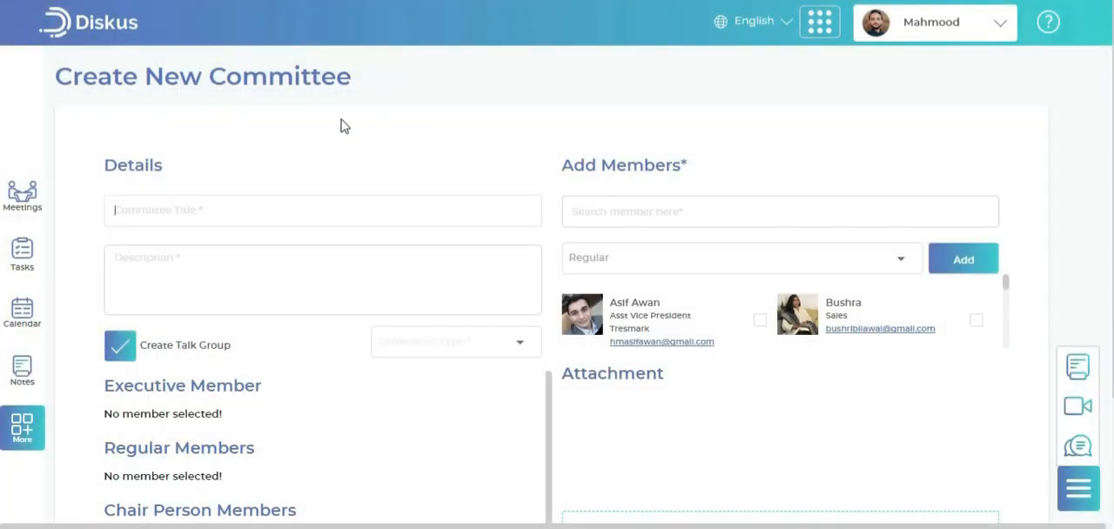
Title the new committee "Executive Committee" and describe it as "To discuss the strategy of company's growth."
left_click(313, 205)
type("Executive Committee")
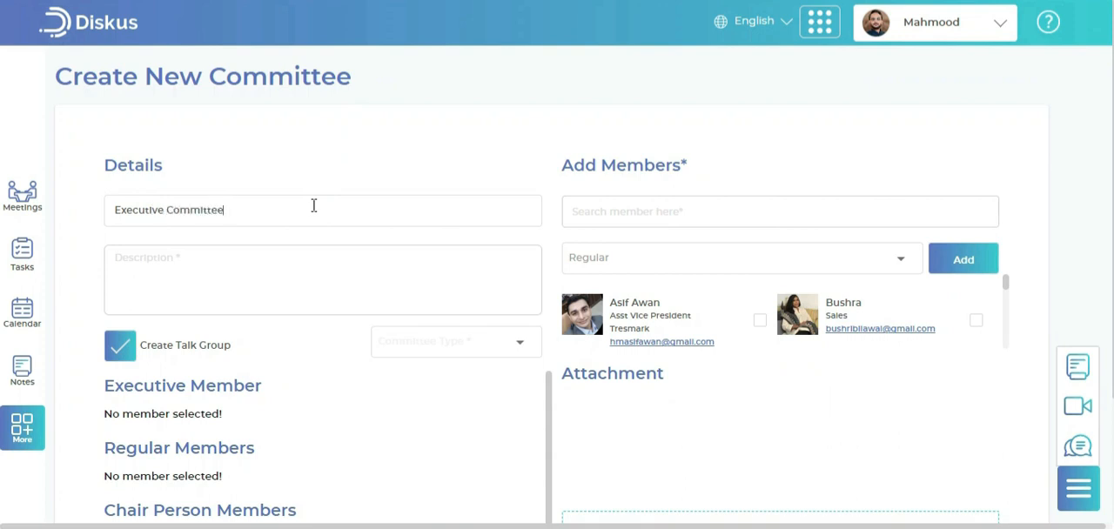
key("Tab")
type("To discuss the strategy of company's growth.")
Add the first-listed CEO to the committee with the Chair Person role
left_click(890, 264)
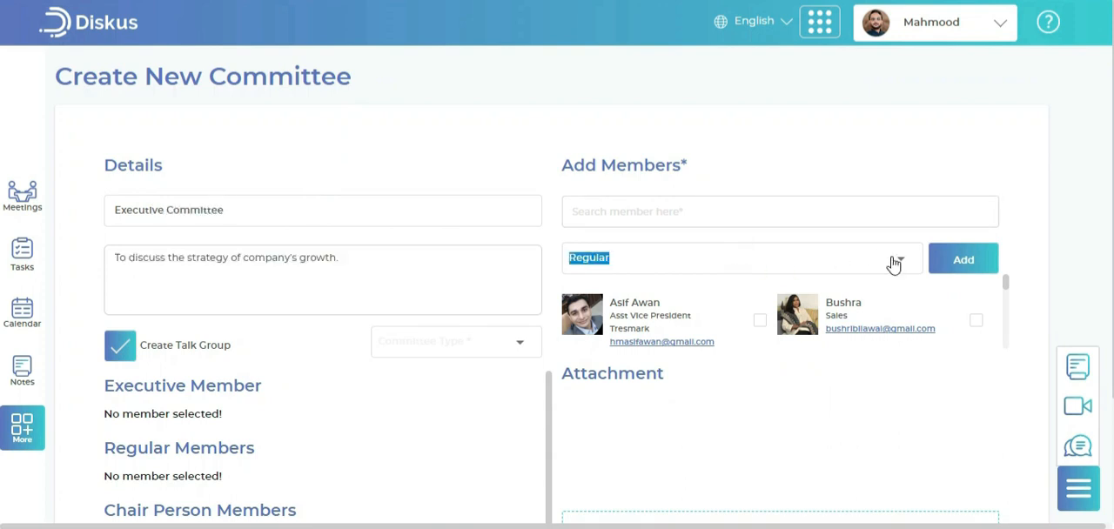
left_click(624, 320)
scroll(879, 320, "down", 2)
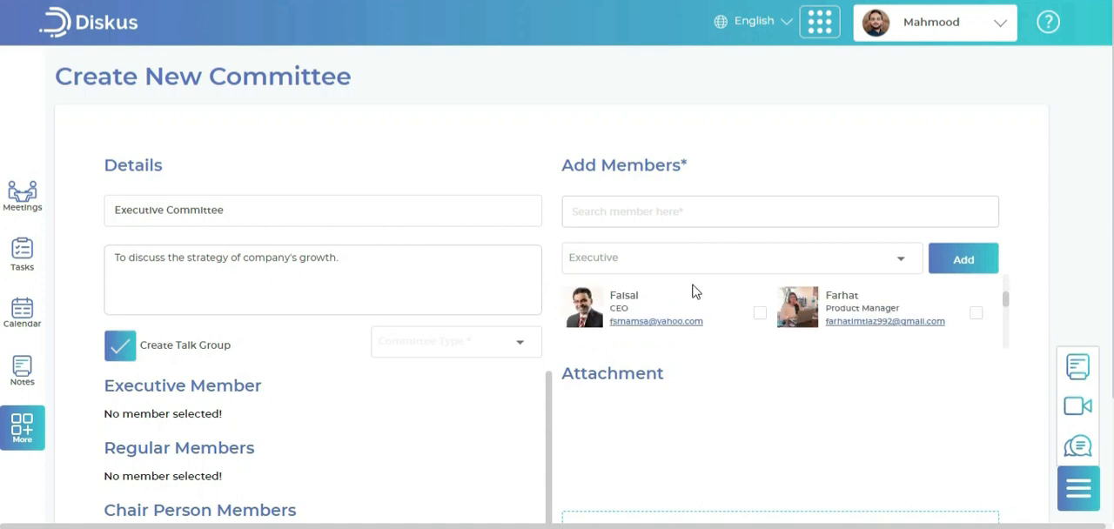
left_click(886, 258)
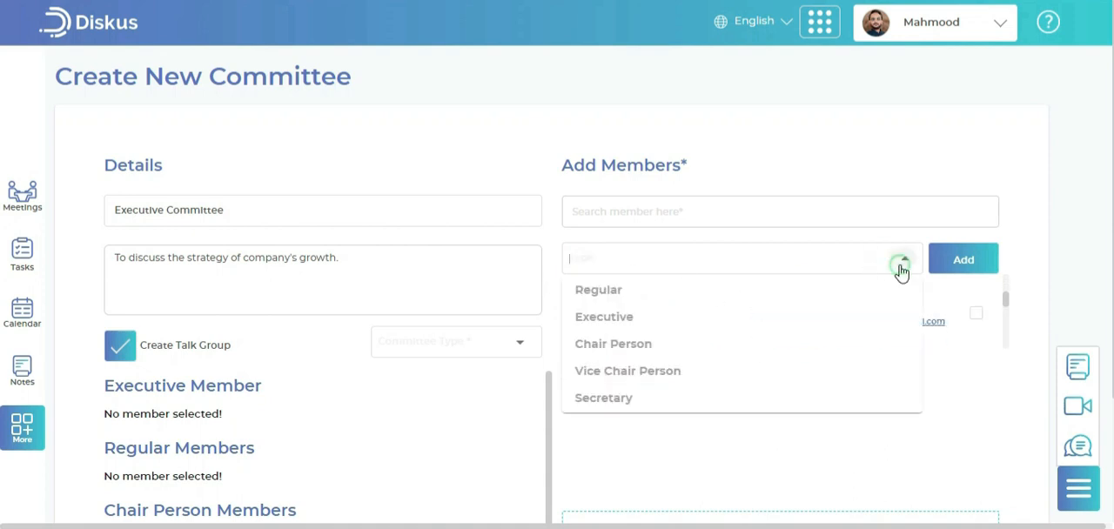
left_click(699, 345)
left_click(760, 315)
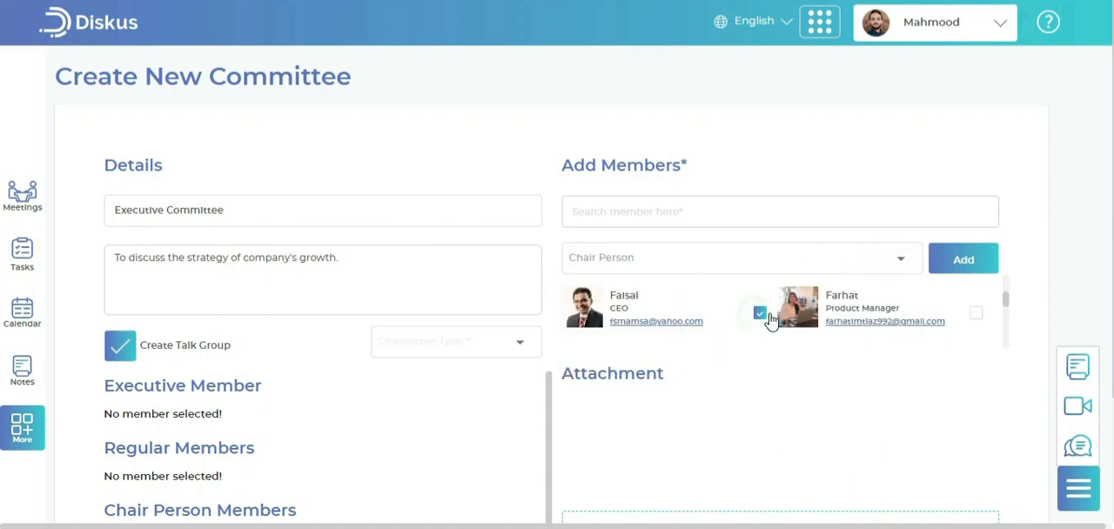
left_click(947, 266)
Add the CTO to the committee with the Executive role
scroll(975, 311, "down", 2)
scroll(978, 315, "up", 2)
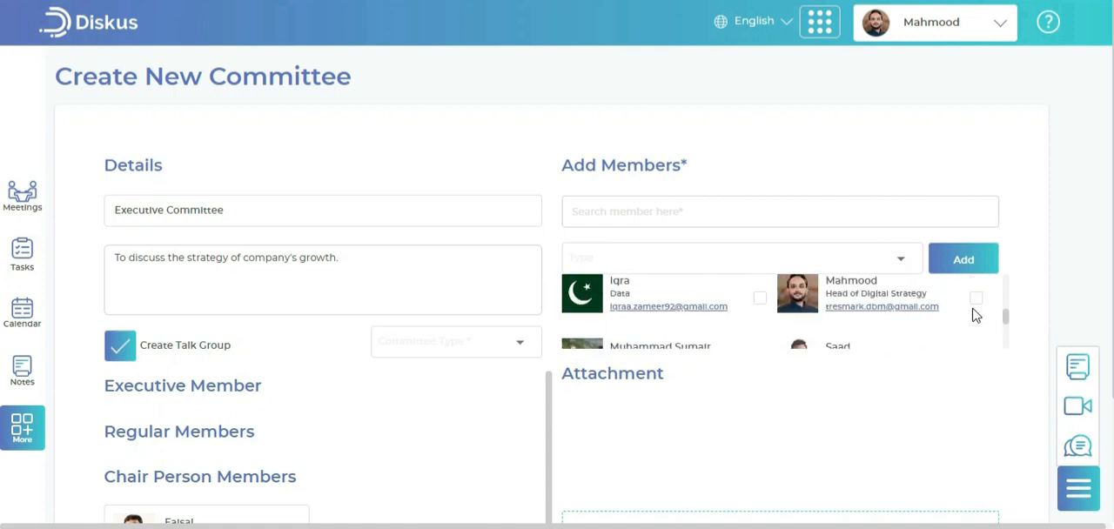
scroll(771, 340, "down", 2)
left_click(760, 283)
left_click(763, 258)
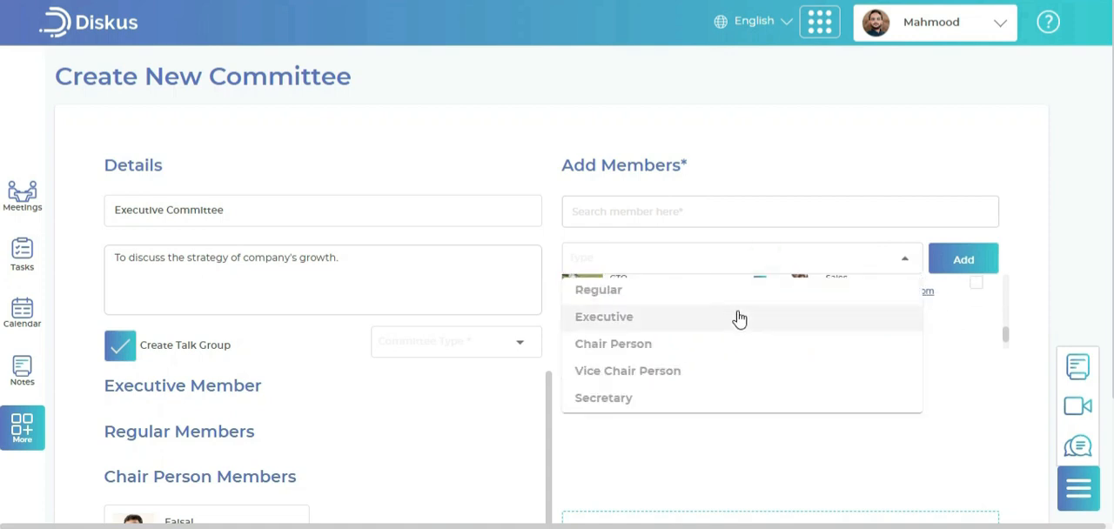
left_click(739, 318)
left_click(964, 268)
scroll(916, 322, "down", 1)
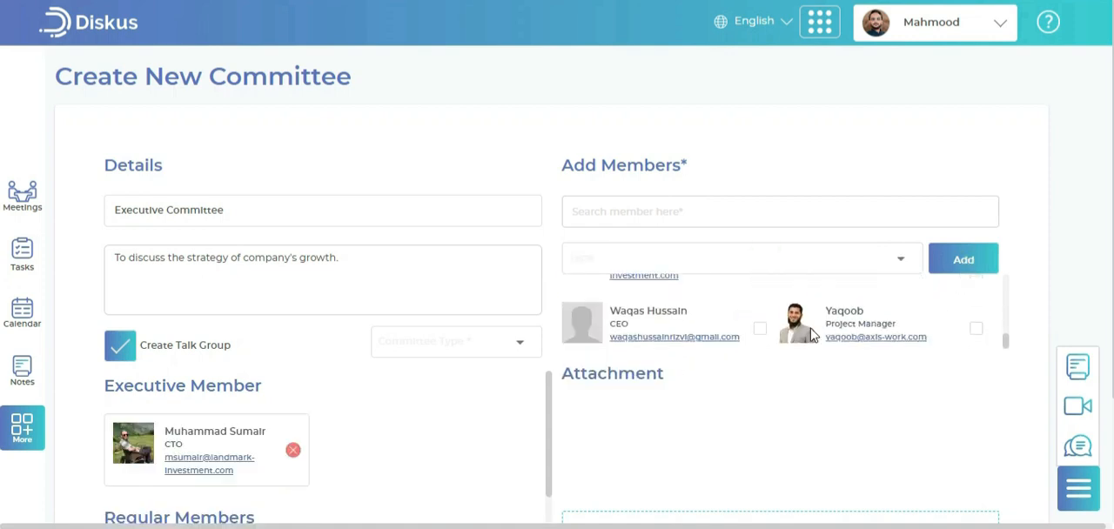
Add the last-listed CEO to the committee with the Vice Chair Person role
left_click(759, 328)
left_click(754, 257)
left_click(729, 369)
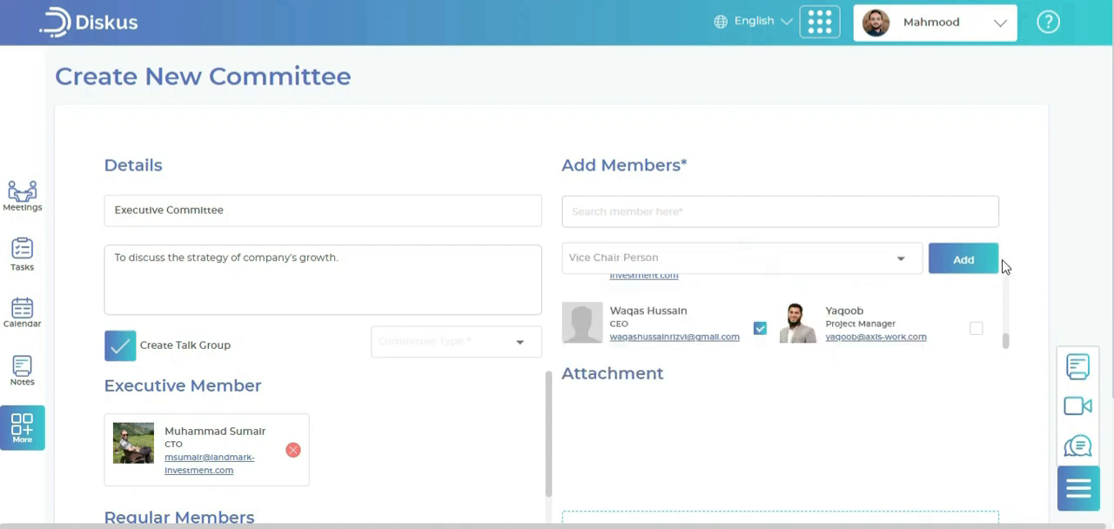
left_click(976, 265)
Assign a member role to the Project Manager and add them to the committee
left_click(975, 328)
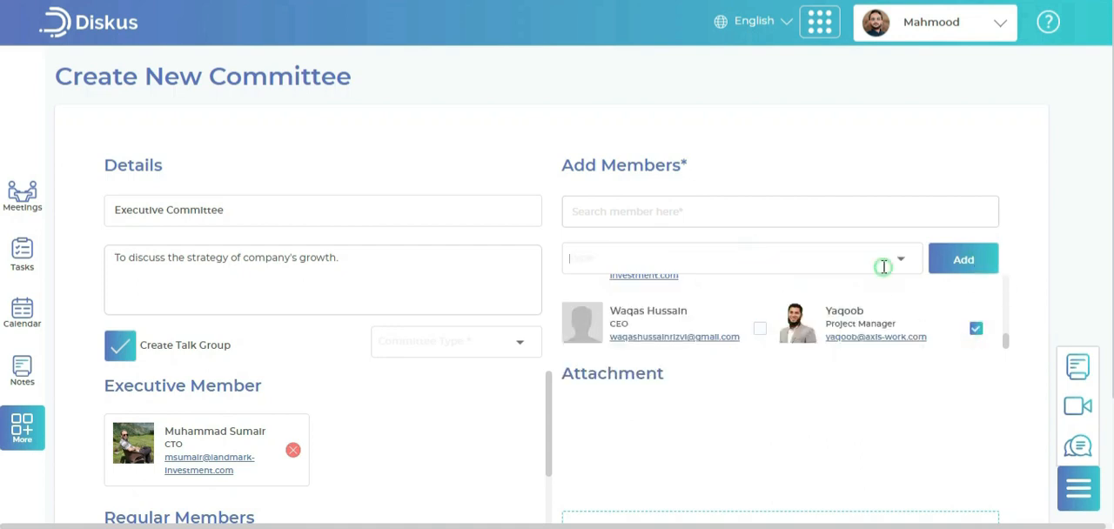
left_click(902, 264)
left_click(731, 400)
left_click(949, 270)
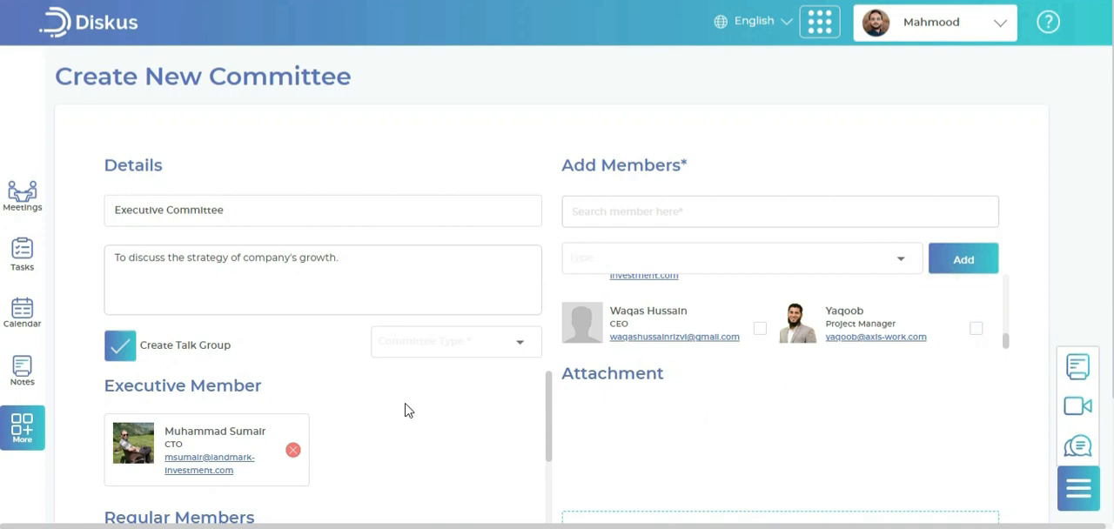
Check the committee's member list and set the committee type to Executive Committee
scroll(406, 410, "down", 5)
scroll(409, 410, "down", 2)
scroll(409, 411, "up", 10)
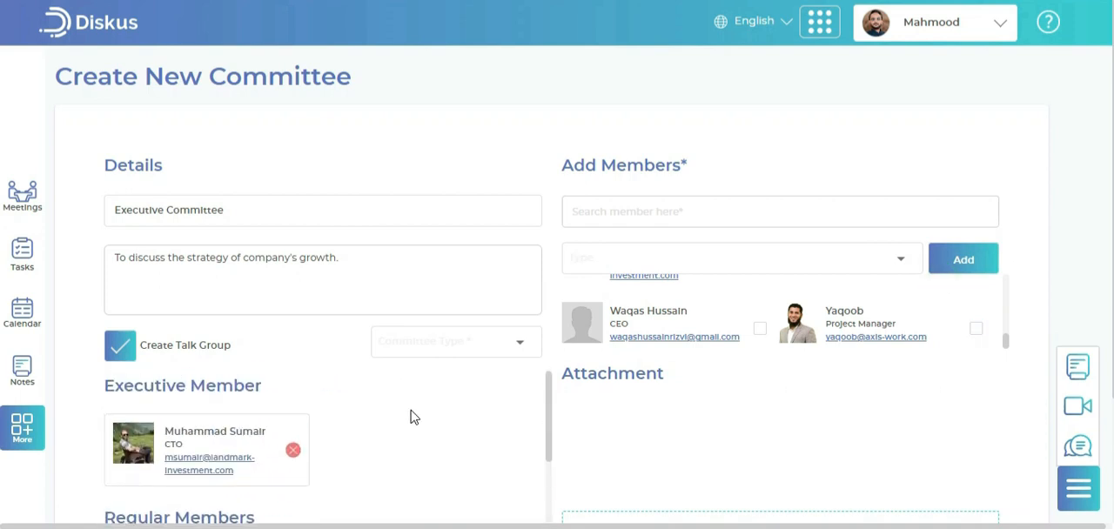
left_click(116, 354)
left_click(515, 343)
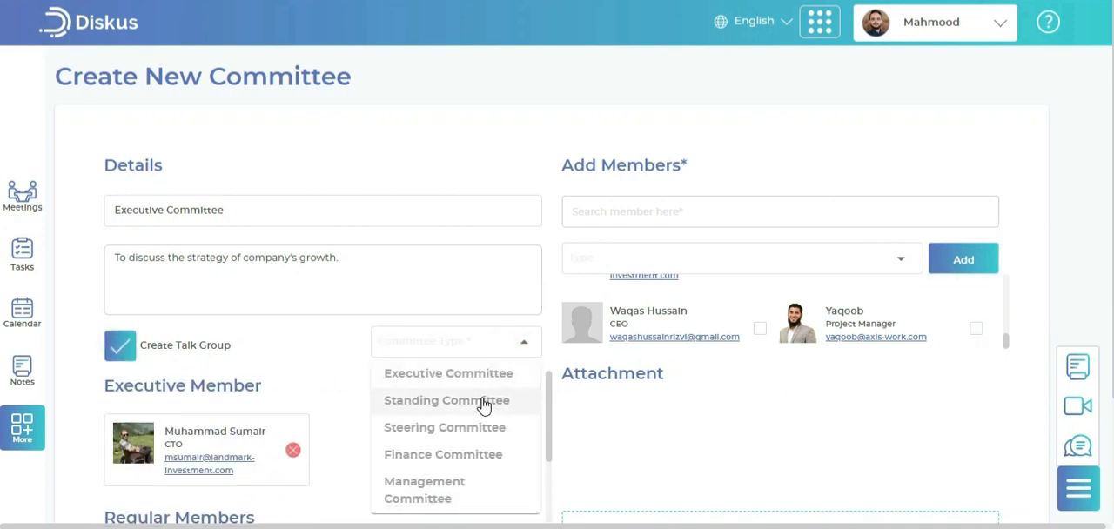
left_click(486, 376)
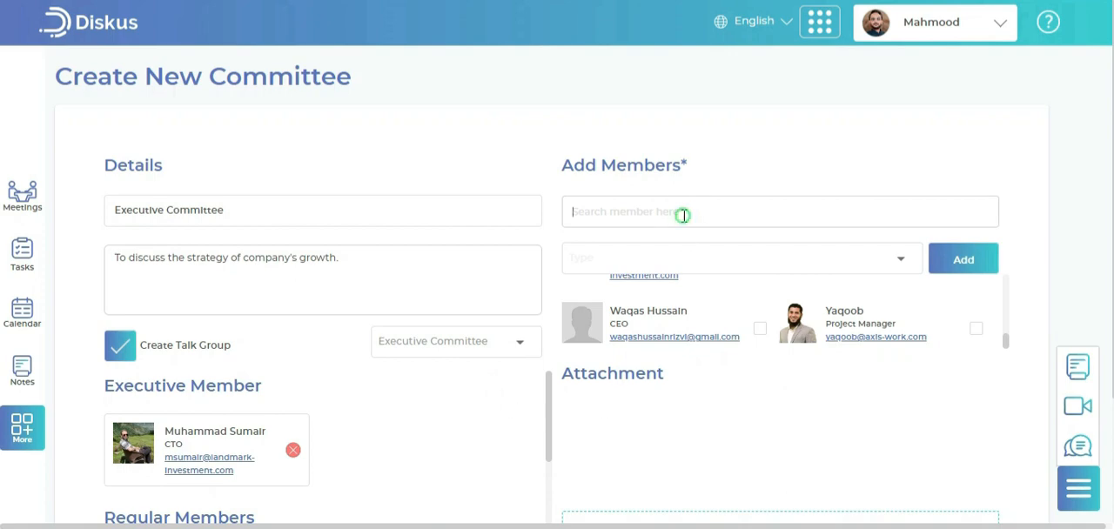
Attach "2 Jan meeting minutes.xlsx" from Documents to the committee and create the committee
scroll(857, 409, "down", 2)
left_click(796, 405)
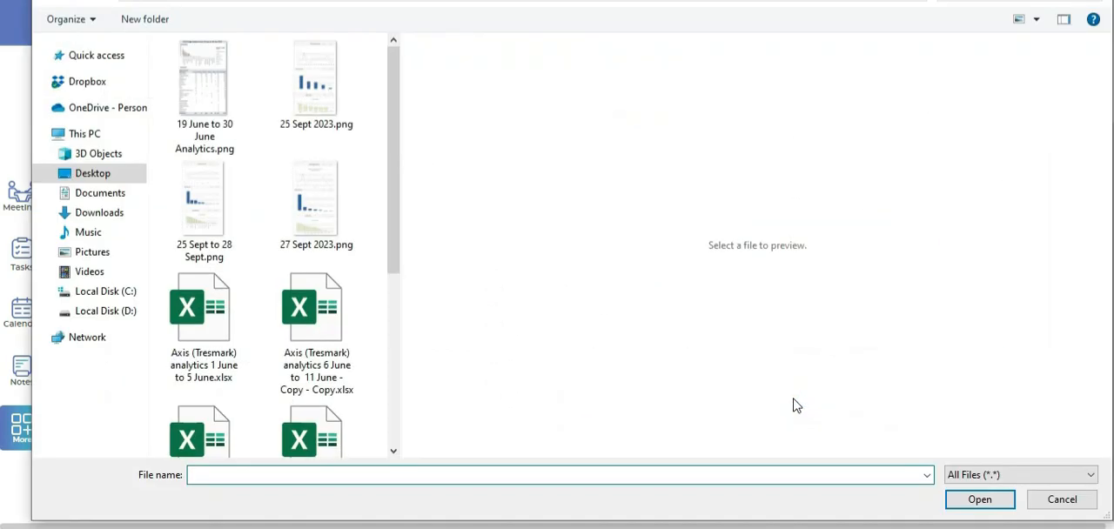
left_click(100, 193)
left_click(204, 87)
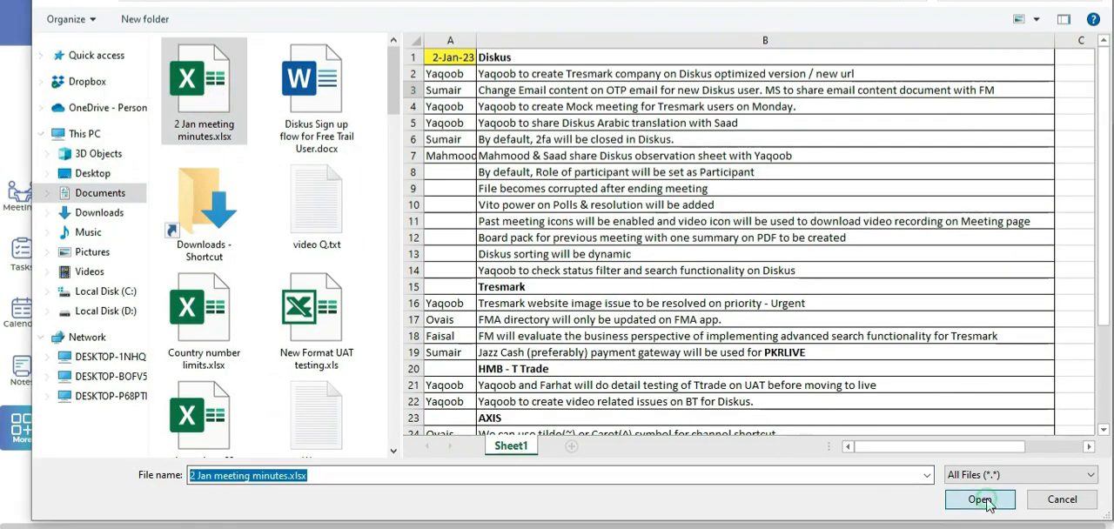
left_click(980, 499)
left_click_drag(547, 294, 563, 263)
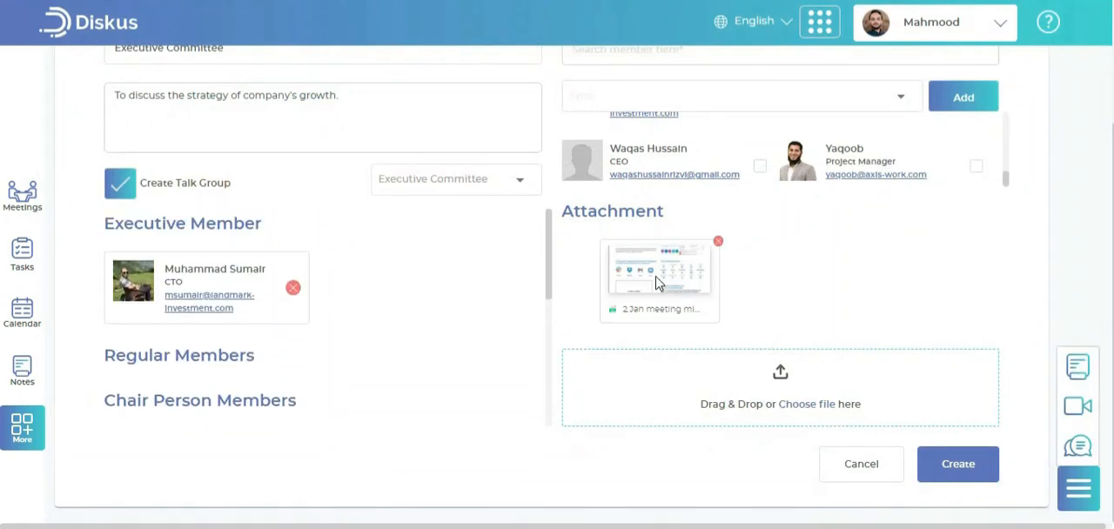
left_click(933, 465)
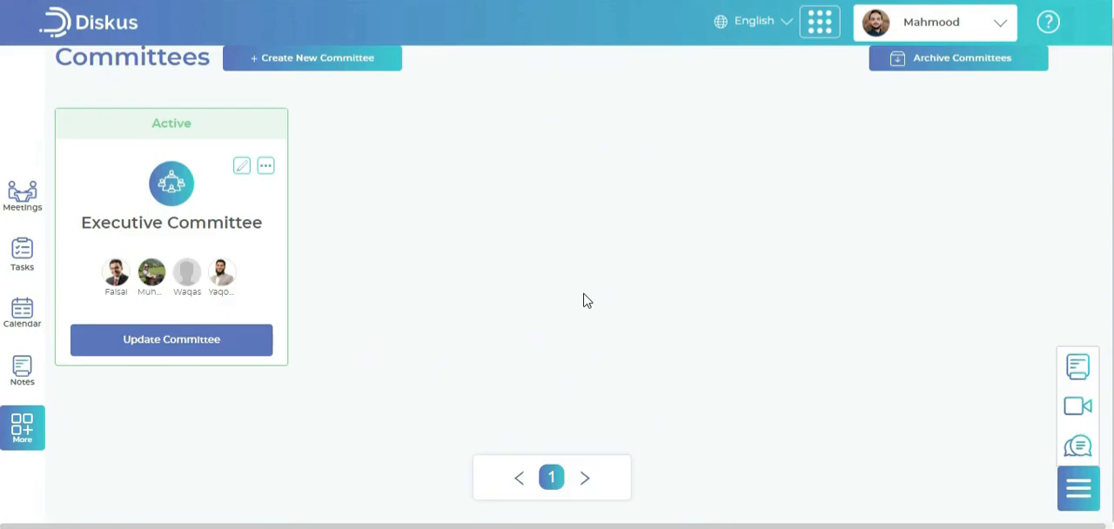
Open the Executive Committee and look through its tasks, polls, meetings and blank new-meeting form
left_click(185, 241)
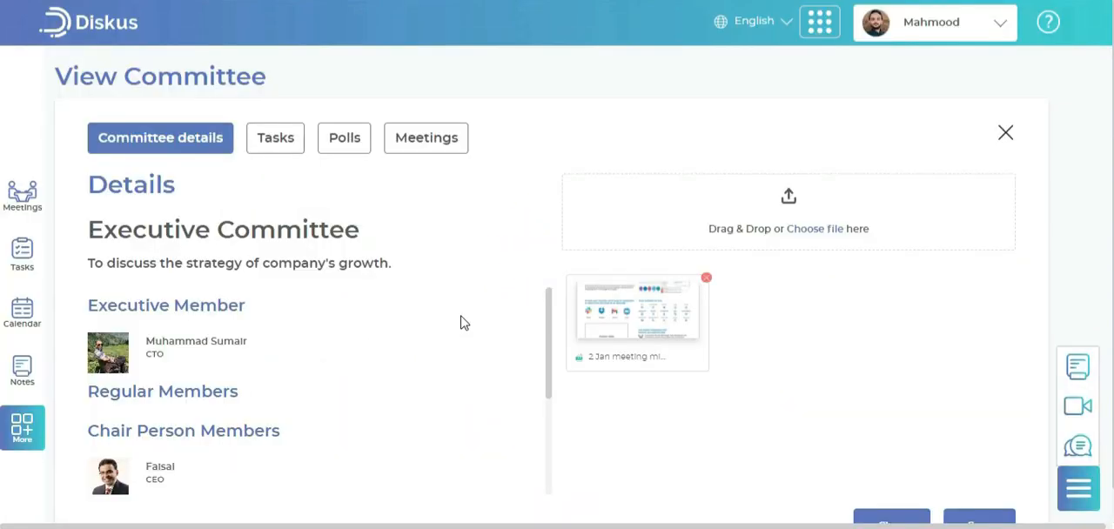
left_click(282, 142)
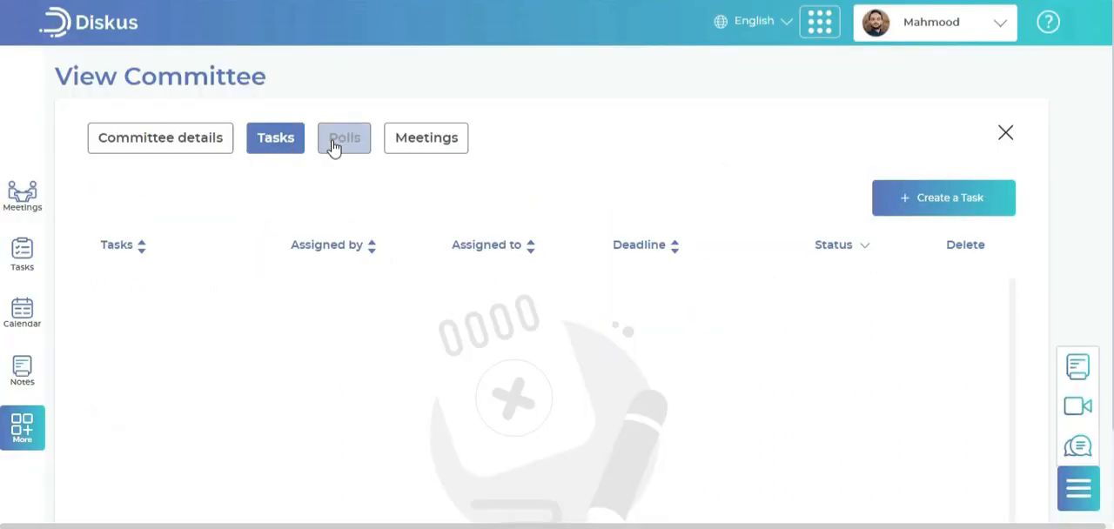
left_click(333, 147)
left_click(426, 149)
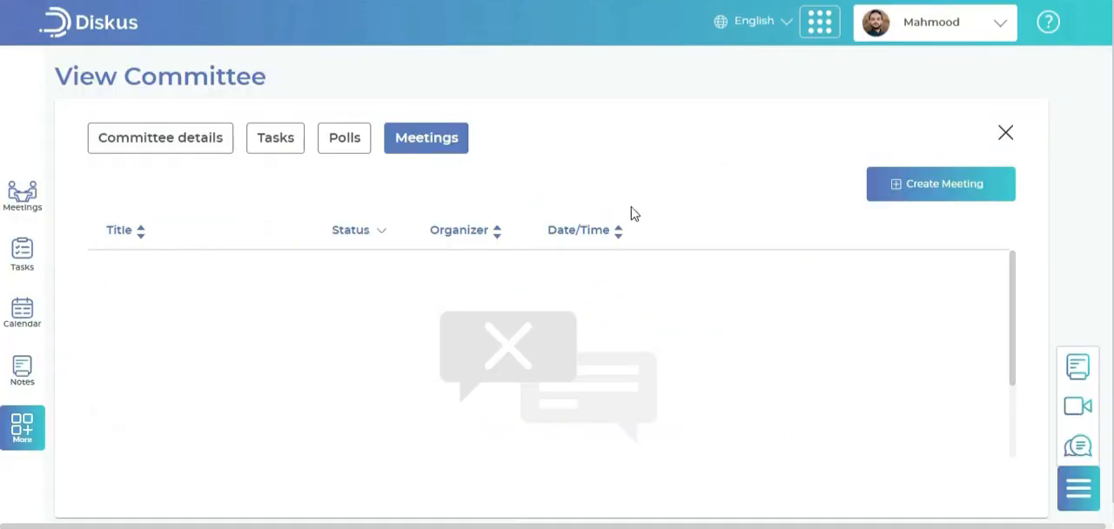
left_click(898, 205)
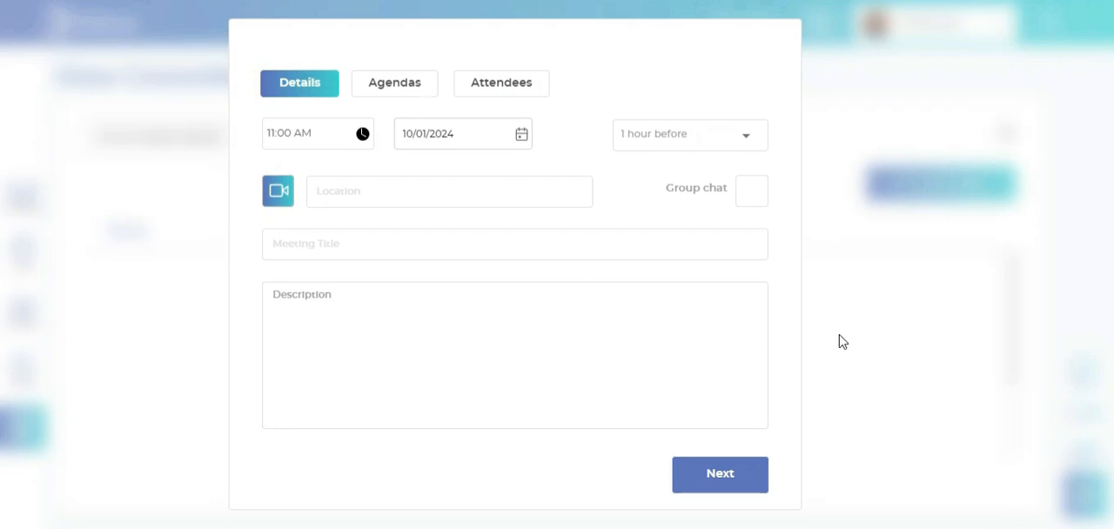
left_click(929, 340)
Review the Executive Committee's details, members and attachment, and close the committee view
left_click(144, 137)
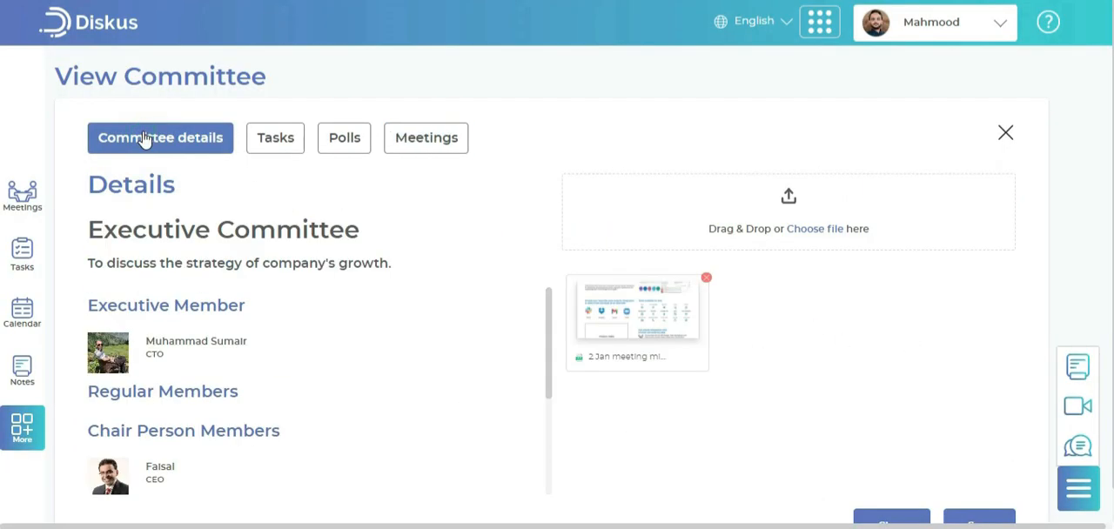
scroll(460, 354, "down", 2)
scroll(461, 354, "up", 2)
scroll(867, 426, "down", 1)
left_click(901, 491)
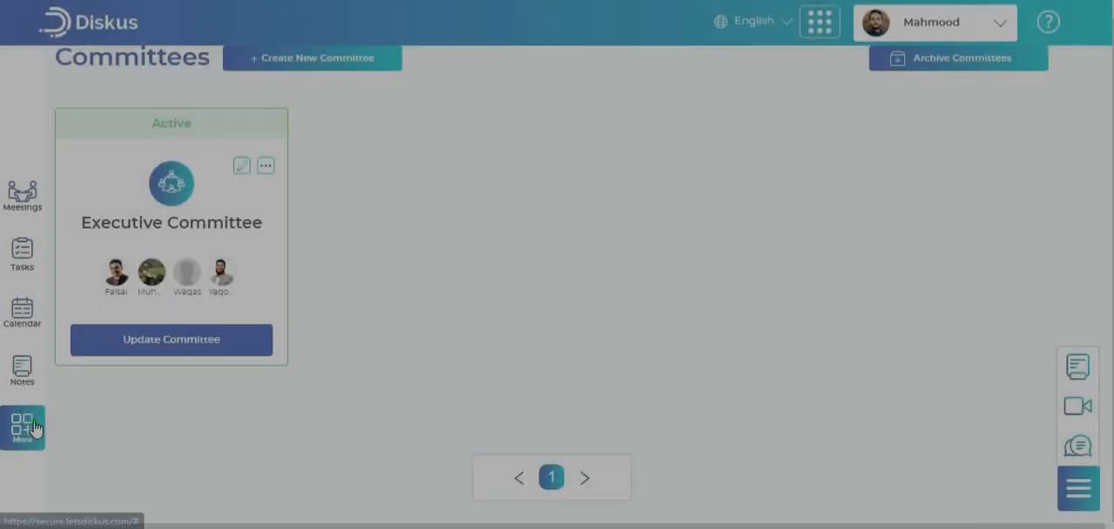
Start a new resolution in Resolutions and title it "Annual Budget Presentation Date"
left_click(27, 427)
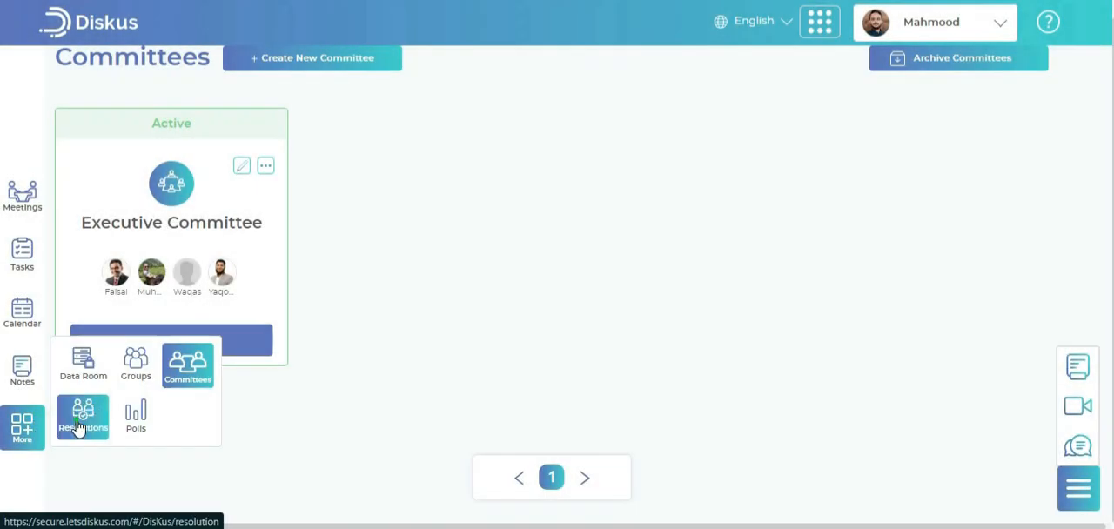
left_click(80, 425)
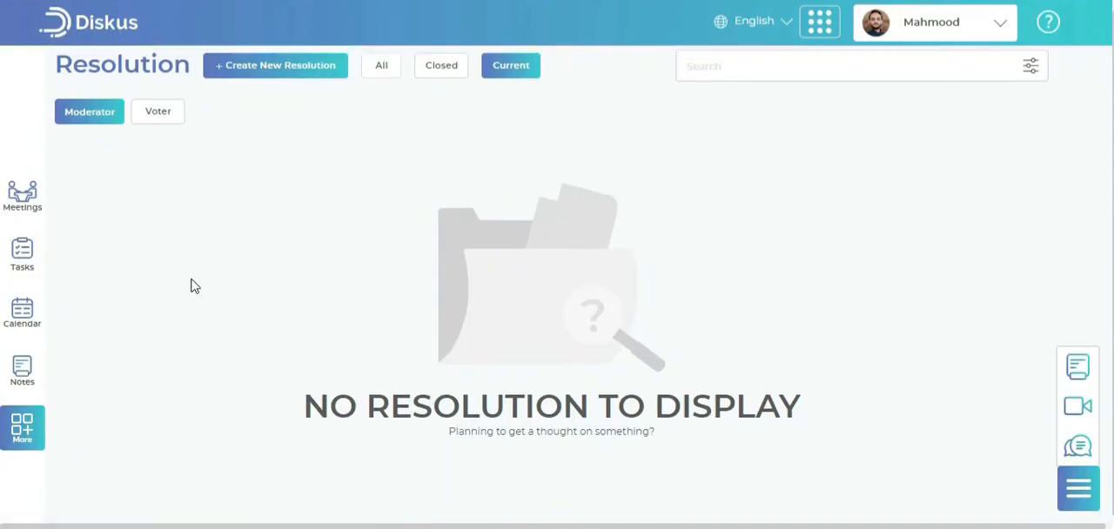
left_click(275, 68)
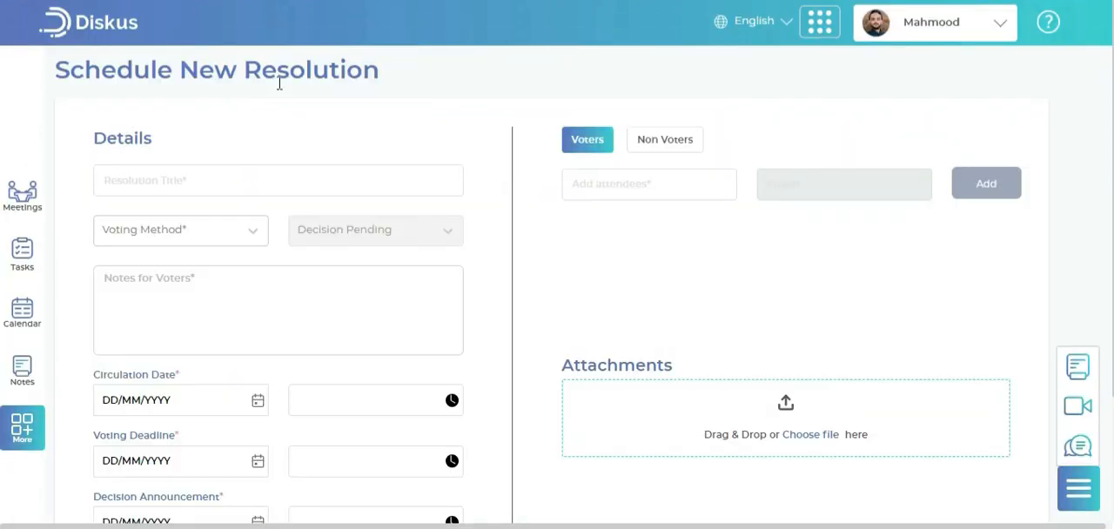
left_click(289, 186)
type("Annual Budget Presentation Date")
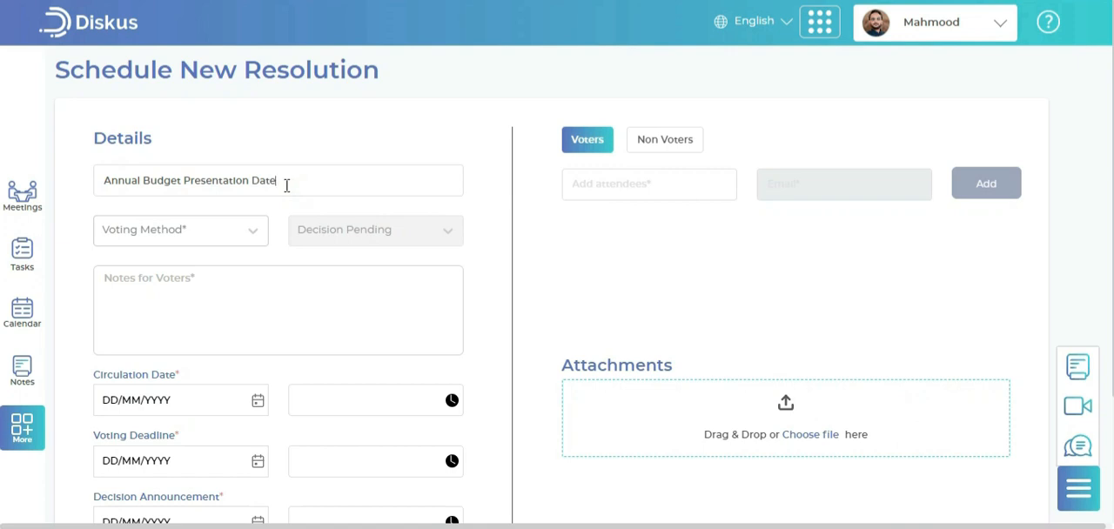
Set the voting method to Show of Hands and enter the voter notes "Please decide on a mutually feasible date."
left_click(188, 225)
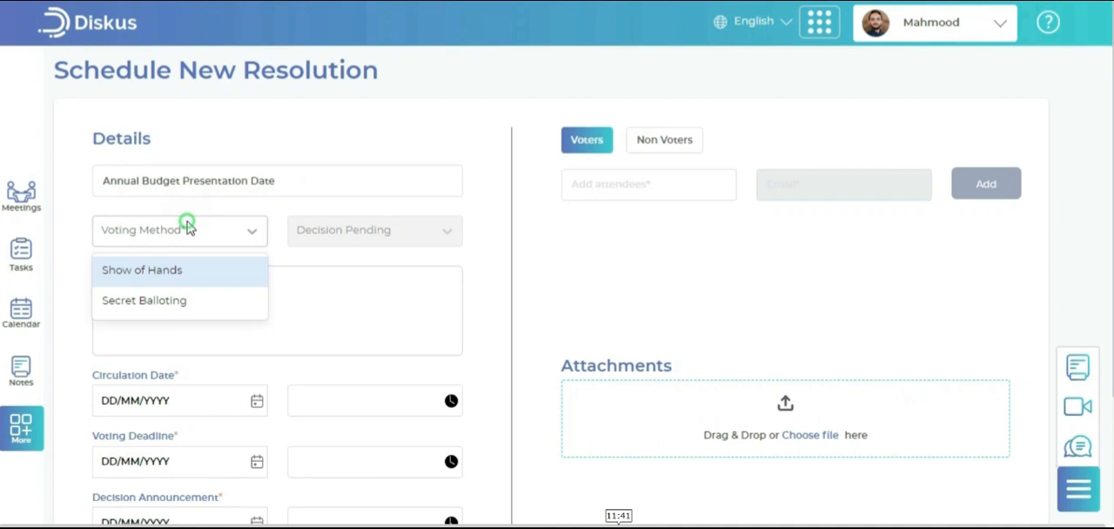
left_click(189, 265)
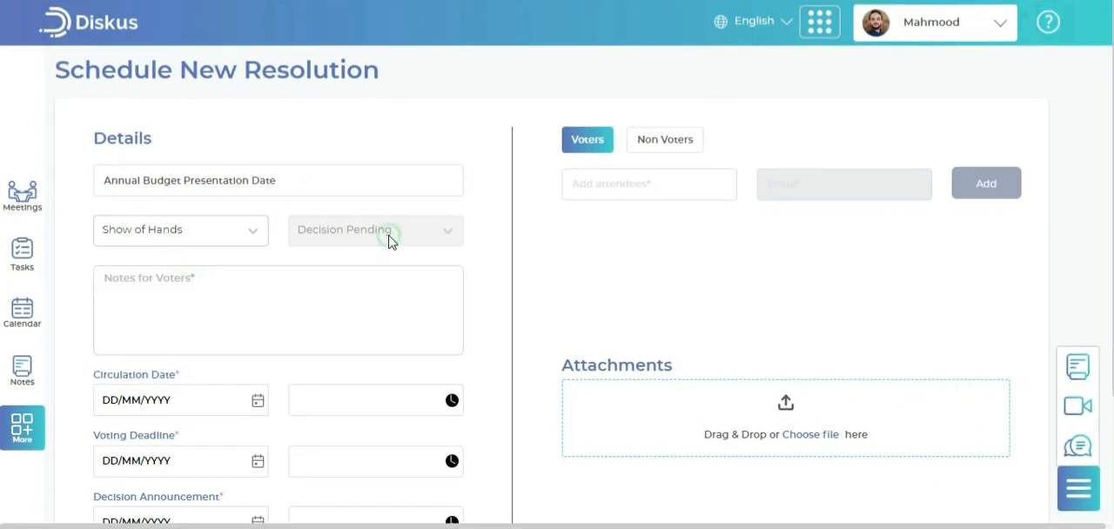
left_click(337, 280)
type("Please decide on a mutually feasible date.")
Set the circulation date to 11/01/2024, the voting deadline to 12/01/2024 and the decision announcement to 13/01/2024
scroll(352, 292, "down", 2)
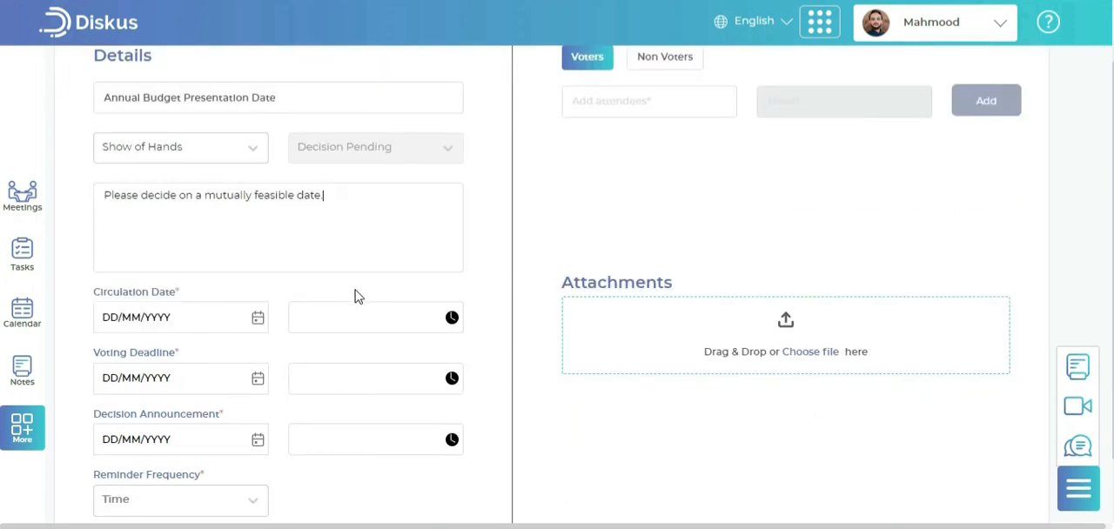
left_click(257, 235)
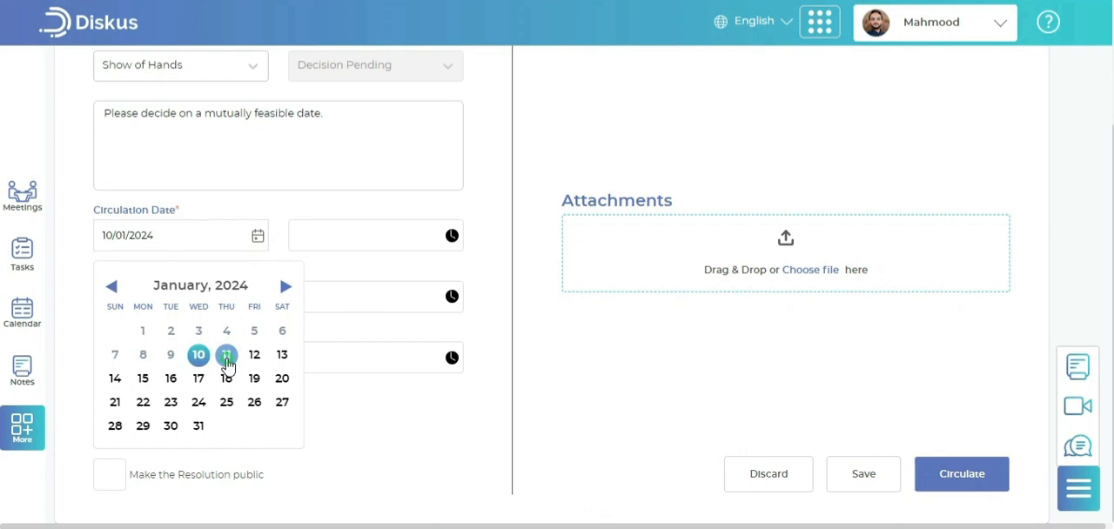
left_click(227, 359)
left_click(257, 301)
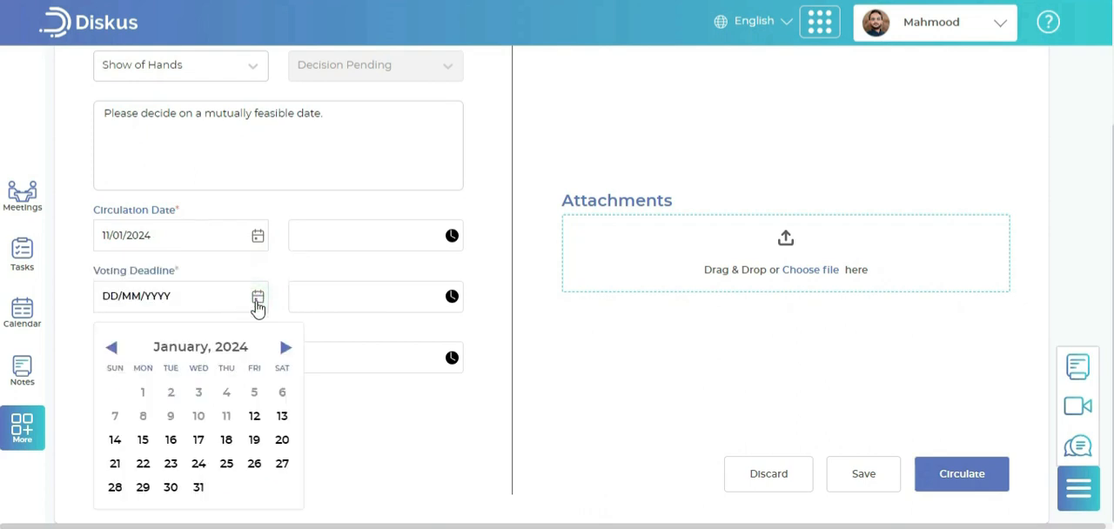
left_click(254, 416)
left_click(259, 359)
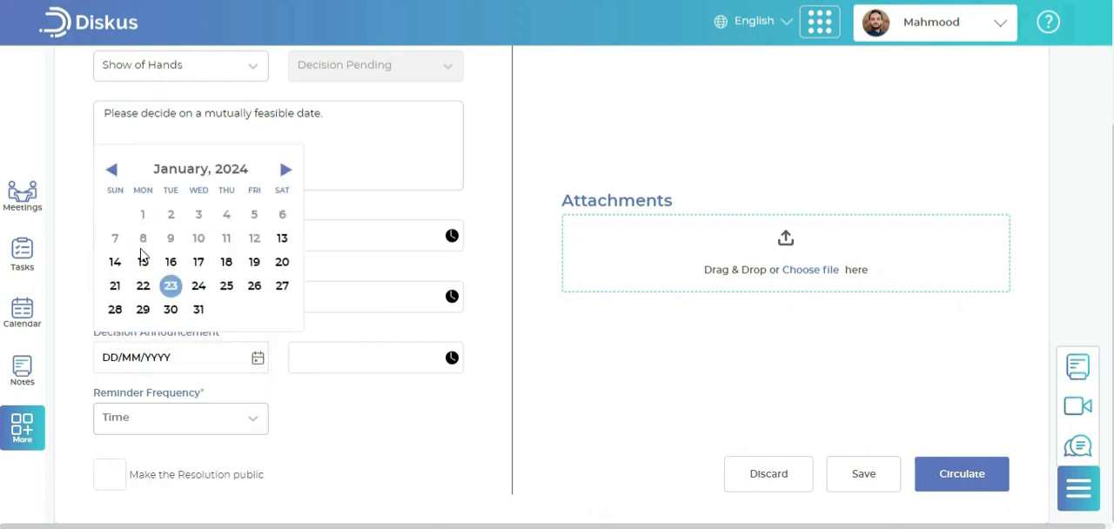
left_click(281, 238)
Set all three resolution times to 11:00 AM, choose the 1 hour before reminder, and make the resolution public
left_click(444, 238)
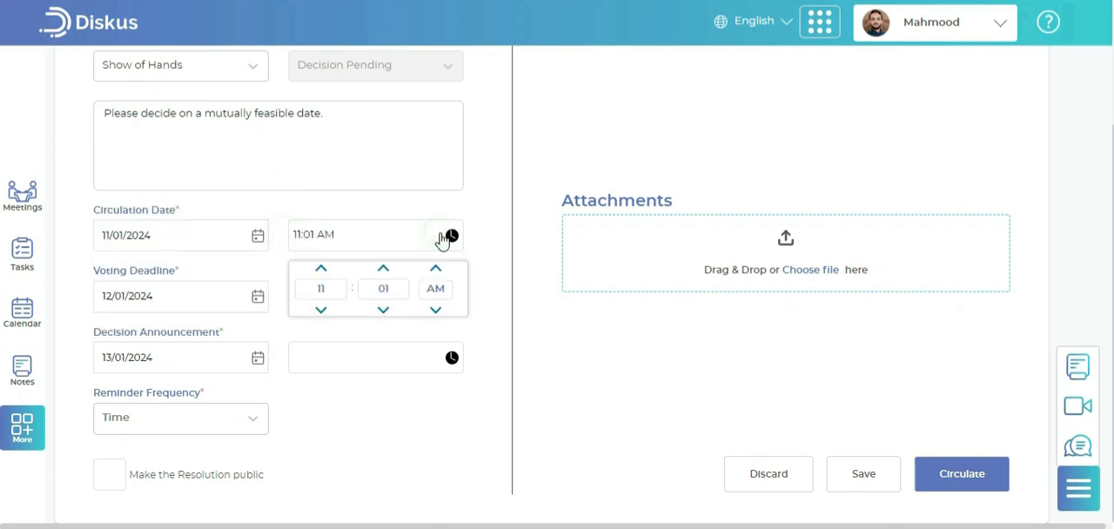
left_click(123, 483)
Add four members as voters on the resolution, starting with the Project Manager
scroll(645, 325, "up", 3)
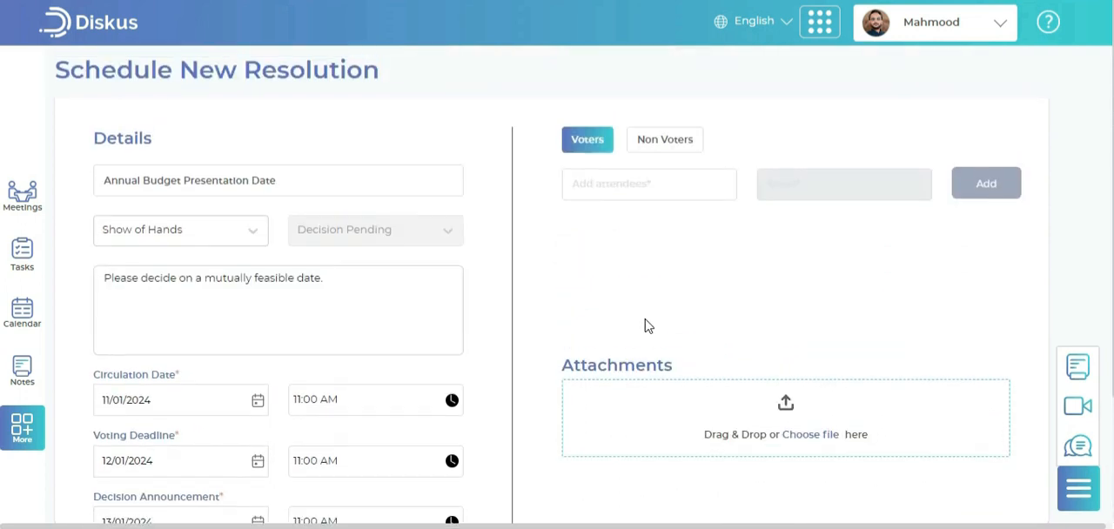
left_click(666, 181)
type("ya")
left_click(667, 211)
left_click(983, 193)
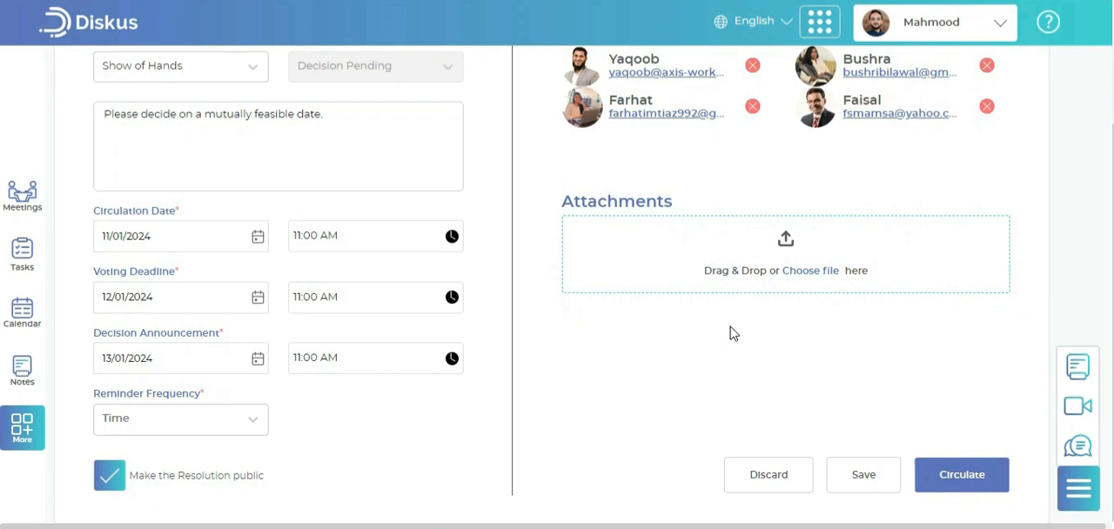
scroll(731, 334, "up", 3)
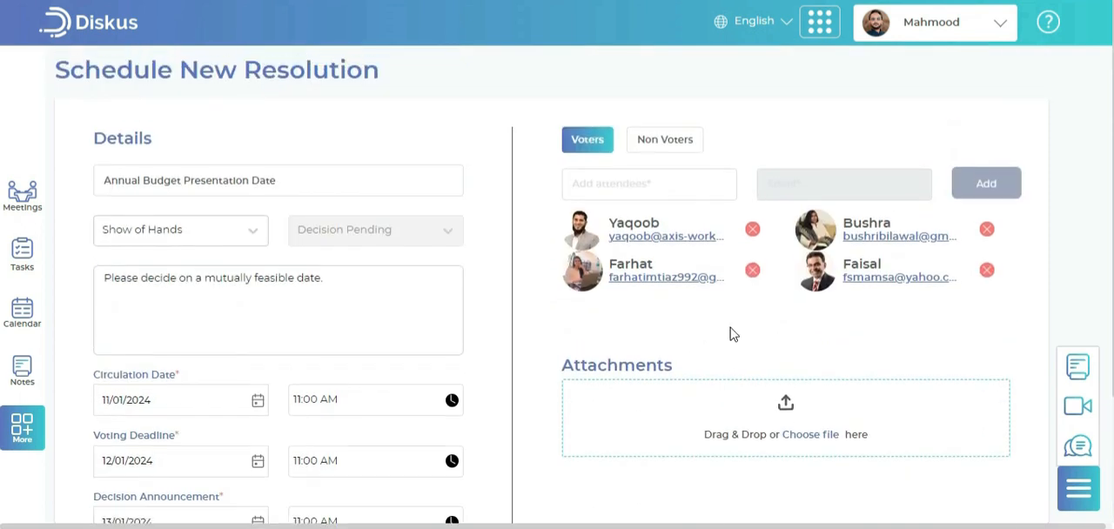
Add two members to the resolution as non-voters
left_click(680, 150)
left_click(699, 184)
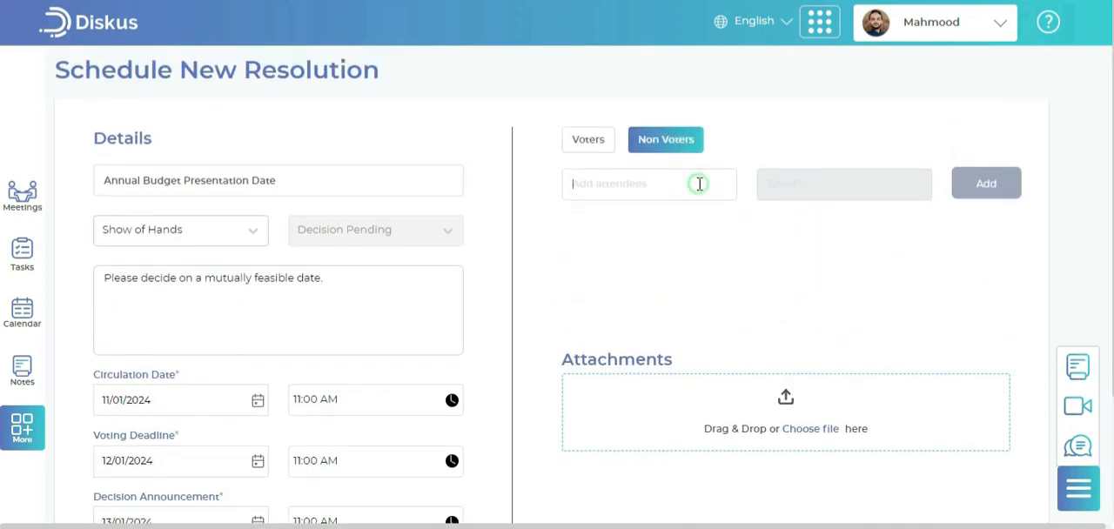
type("i")
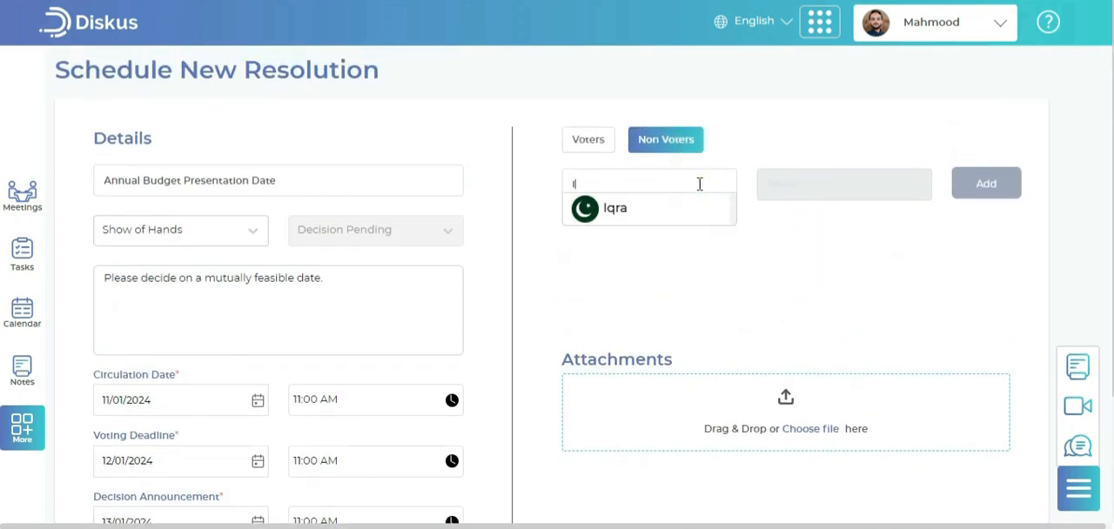
left_click(699, 213)
left_click(1012, 188)
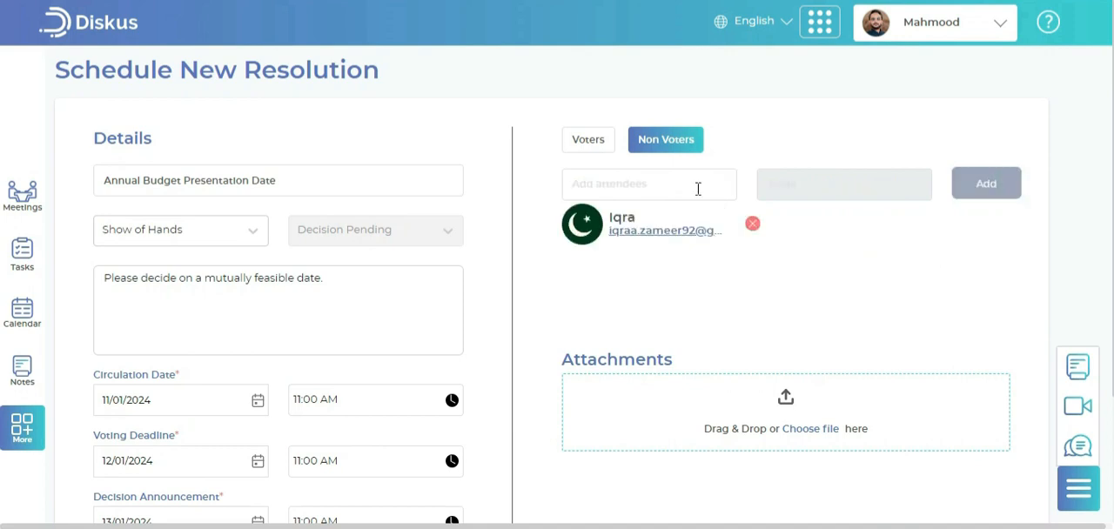
left_click(696, 186)
type("sa")
left_click(666, 214)
left_click(988, 186)
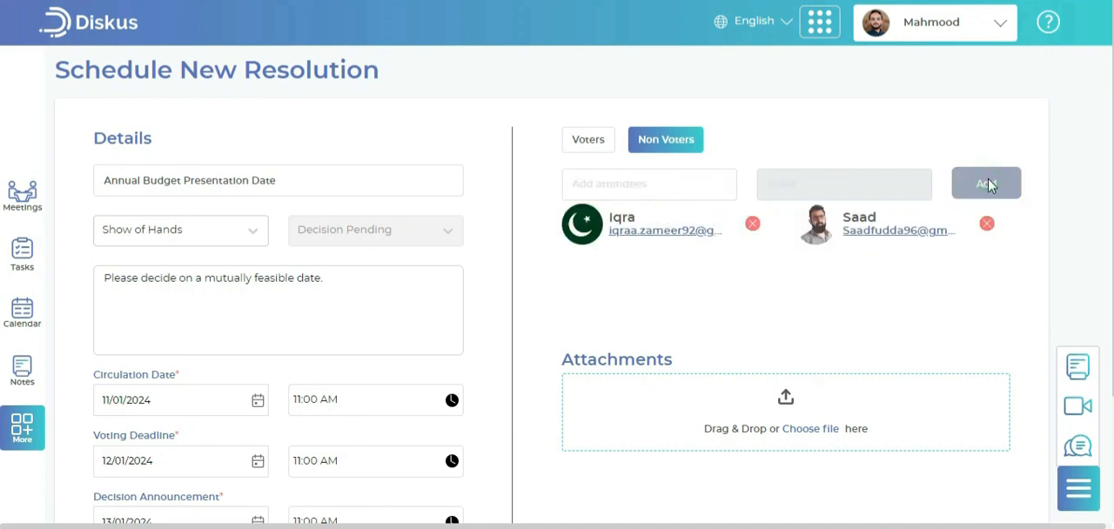
Review the resolution's details and voters, and save the resolution without circulating it
scroll(845, 299, "down", 3)
scroll(845, 299, "up", 3)
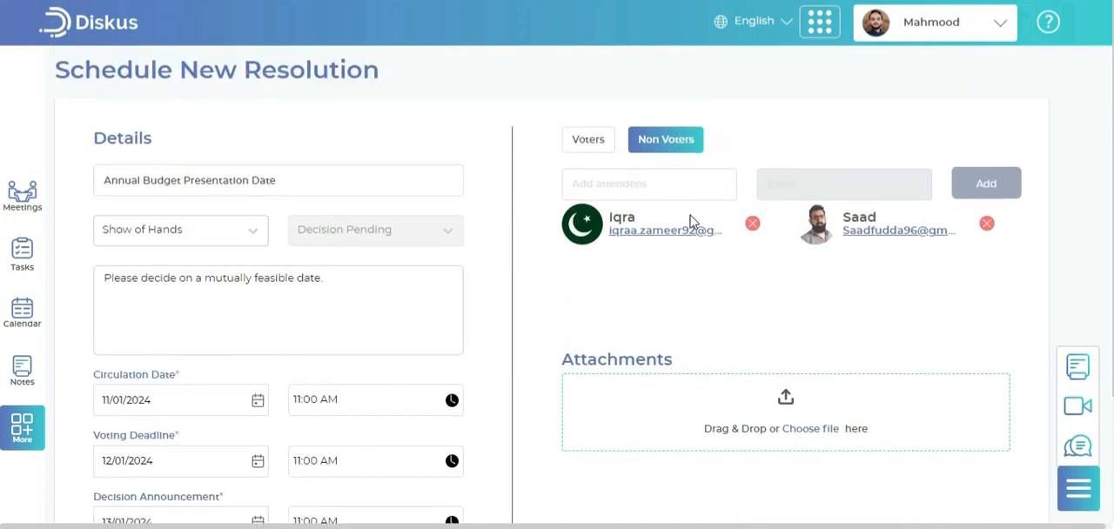
left_click(594, 144)
scroll(691, 343, "down", 2)
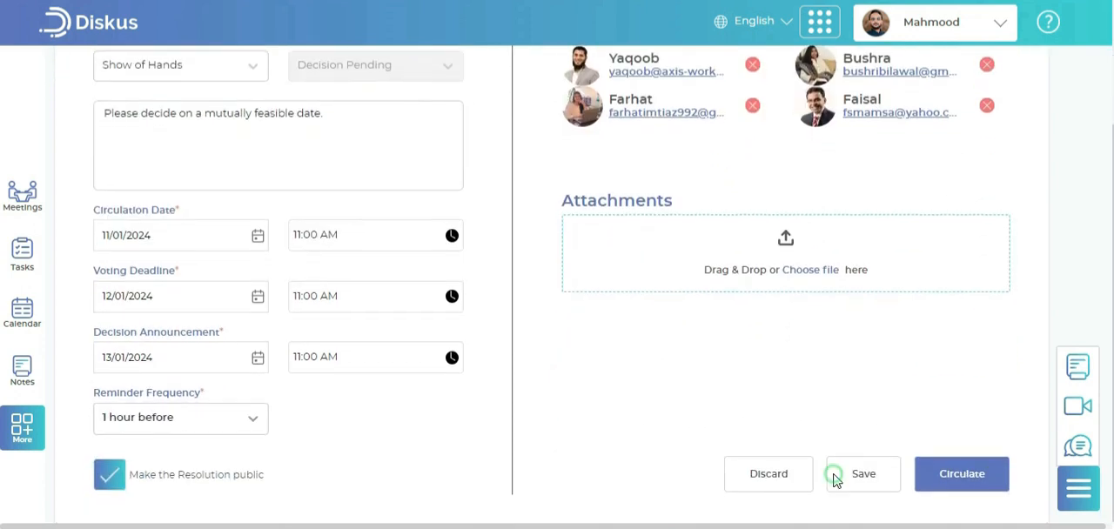
left_click(831, 473)
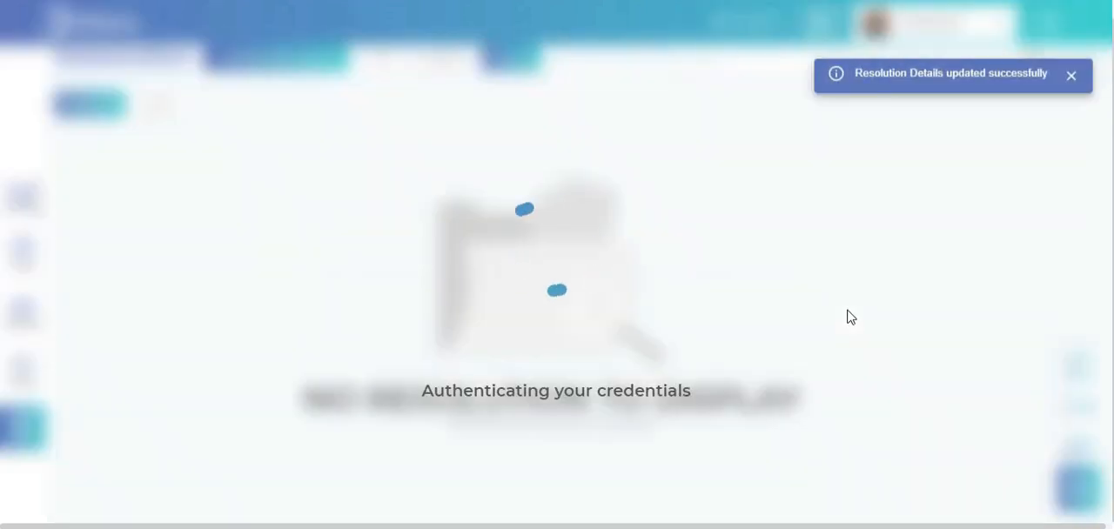
Open the draft Annual Budget Presentation Date resolution, review its details, voters and non-voters, and close it
left_click(178, 209)
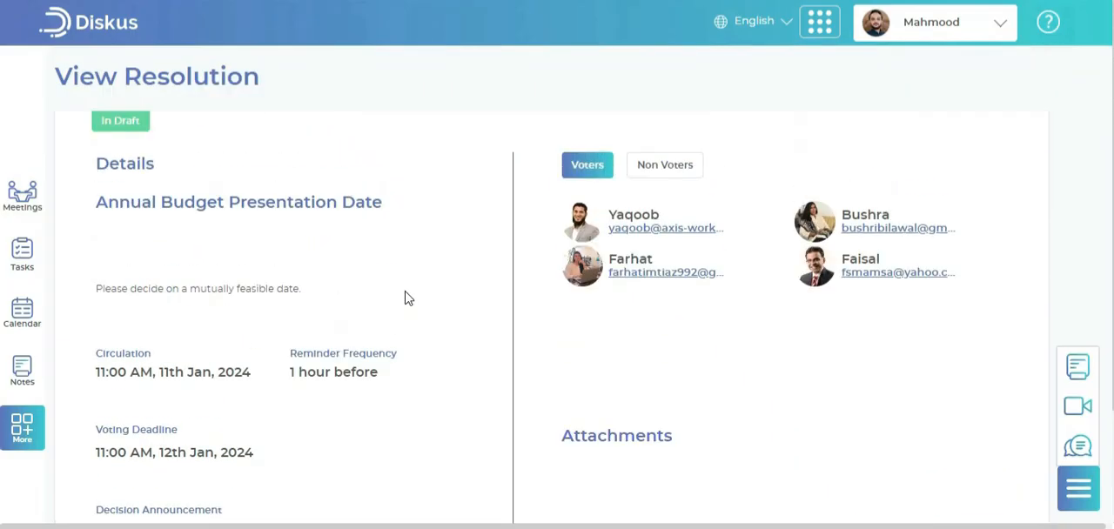
left_click(663, 165)
left_click(578, 166)
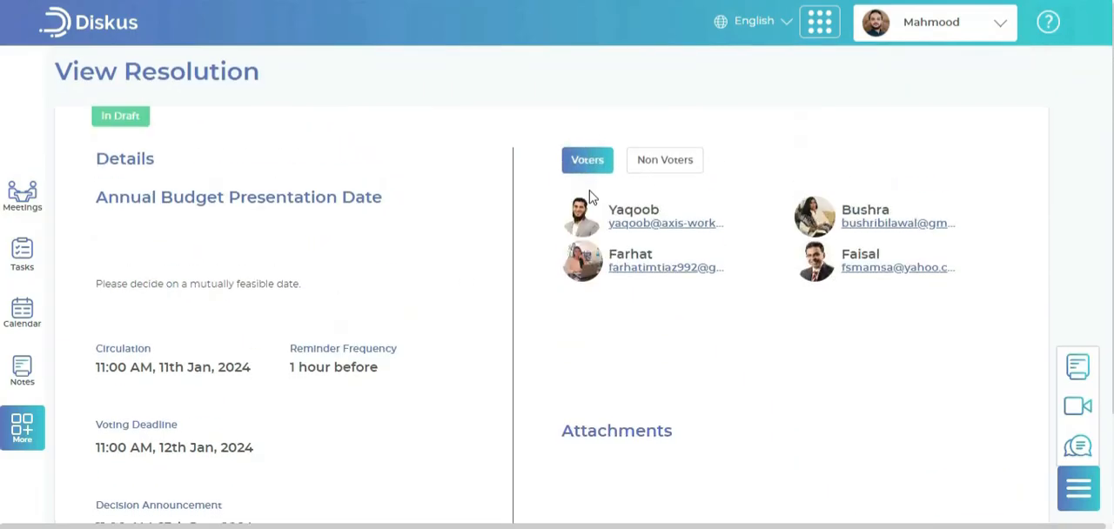
scroll(947, 388, "down", 3)
left_click(999, 474)
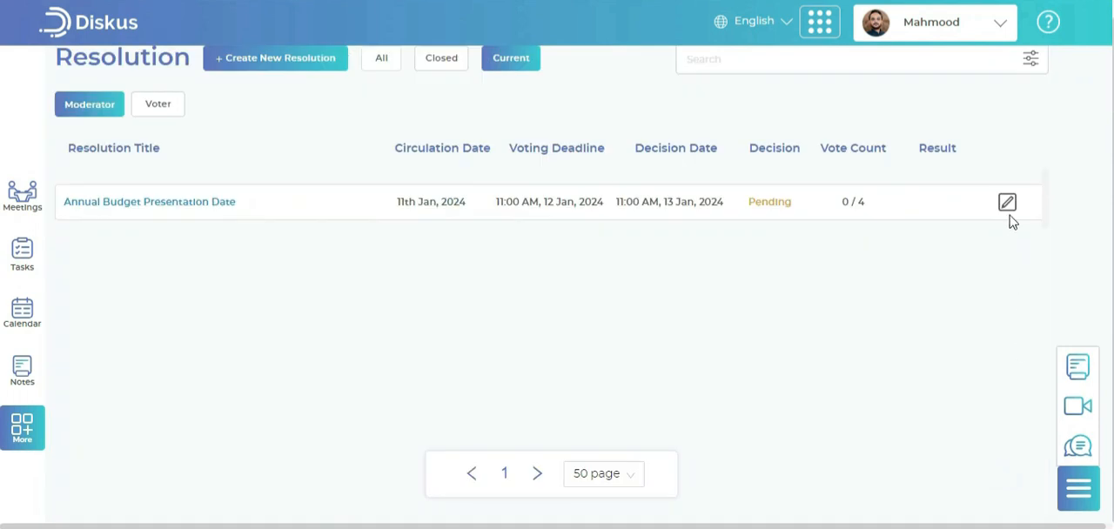
Edit the draft Annual Budget Presentation Date resolution to circulate it, and review the circulated resolution
left_click(1007, 210)
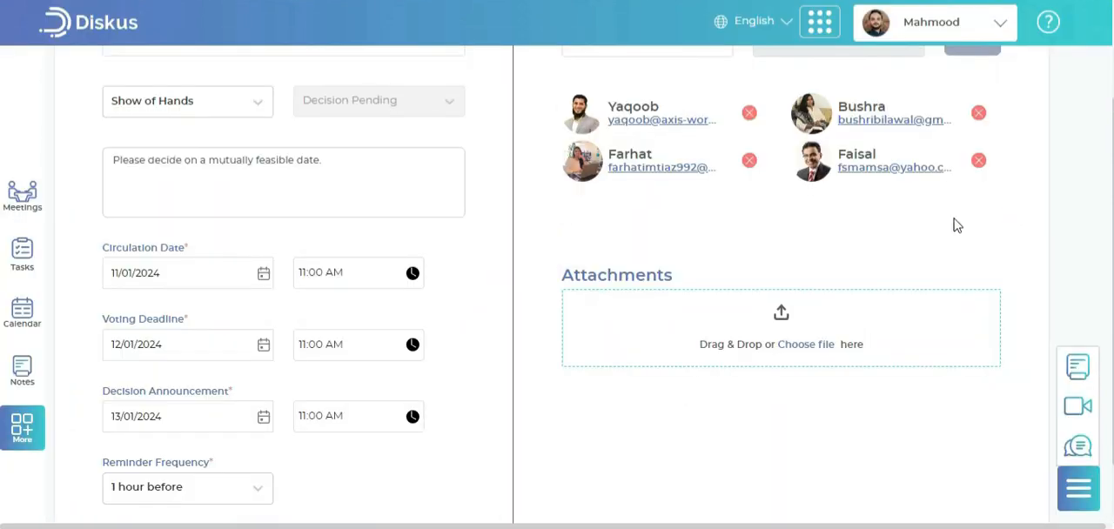
scroll(644, 257, "up", 2)
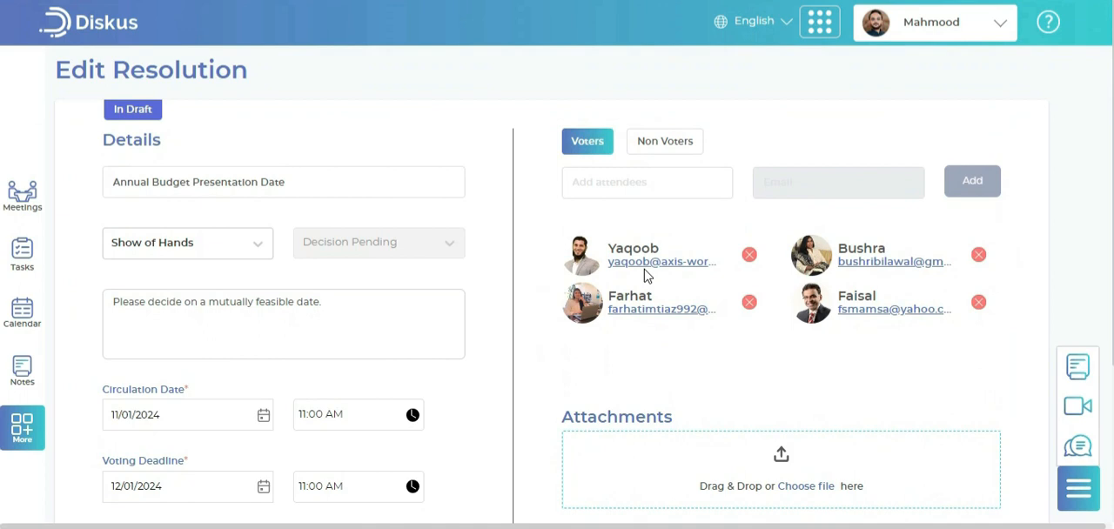
scroll(644, 277, "down", 3)
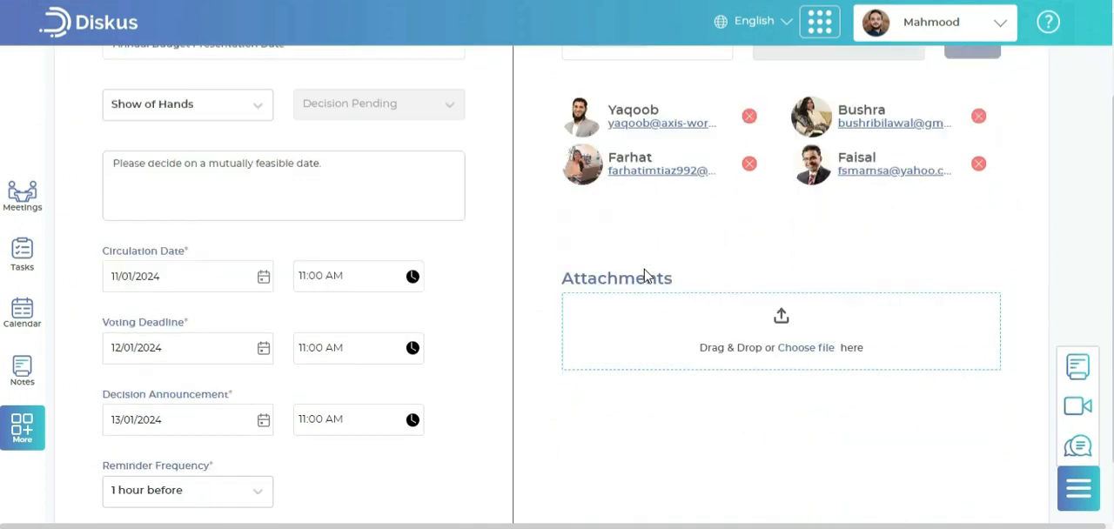
left_click(948, 469)
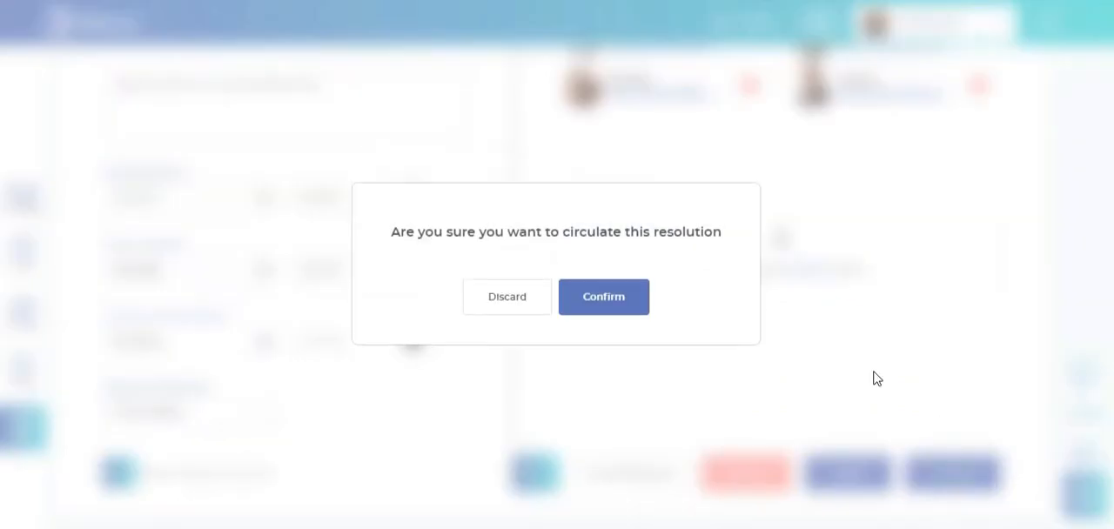
left_click(605, 296)
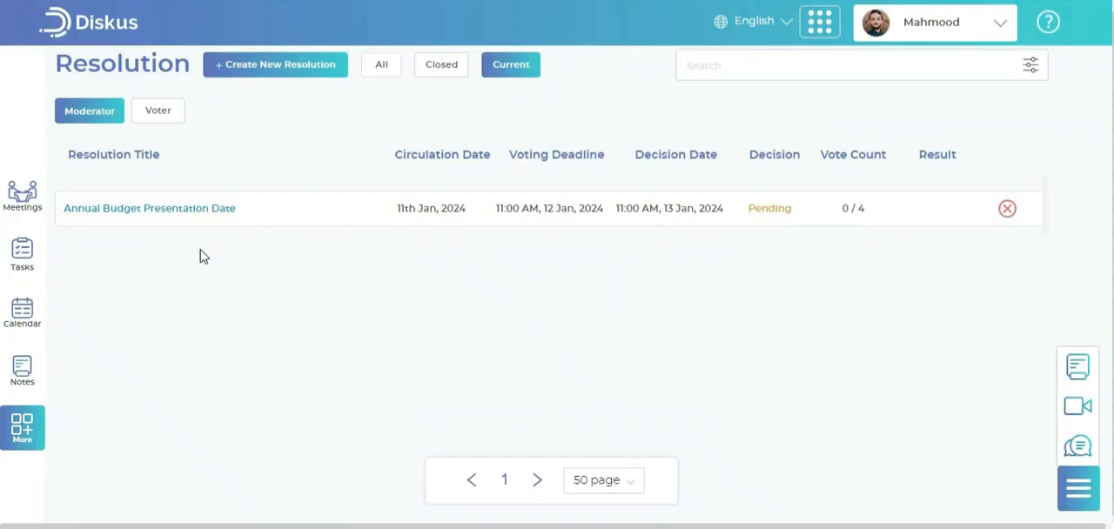
left_click(170, 211)
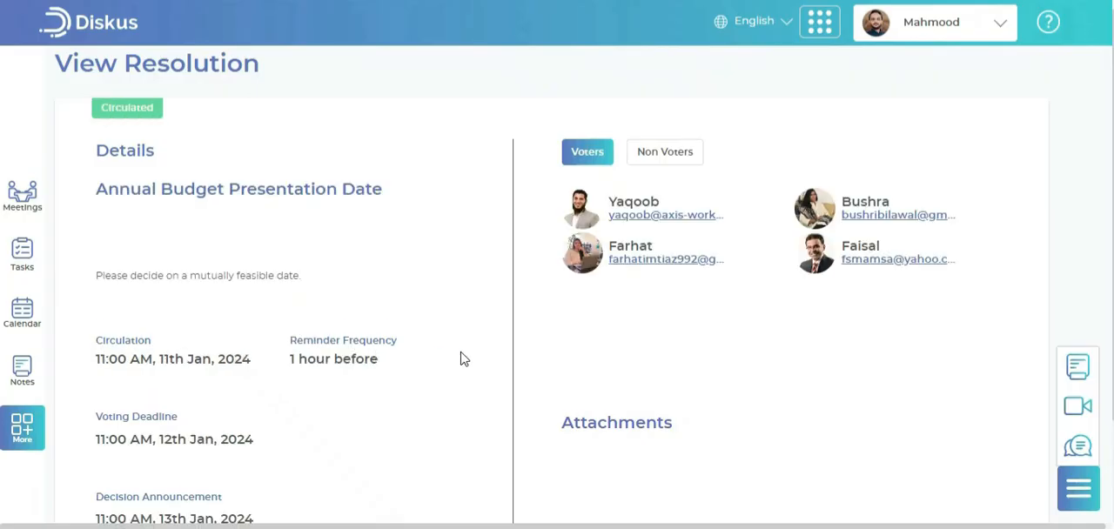
scroll(488, 359, "down", 2)
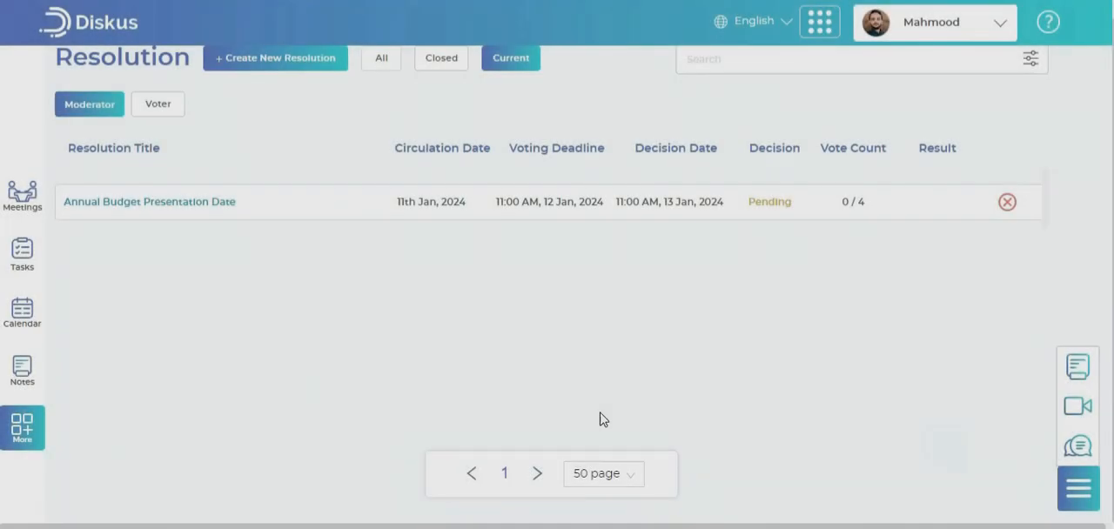
Create a poll titled "Weekly Sales Meeting Day" with options Monday, Tuesday, Wednesday and Thursday, and disallow multiple answers
left_click(22, 426)
left_click(140, 414)
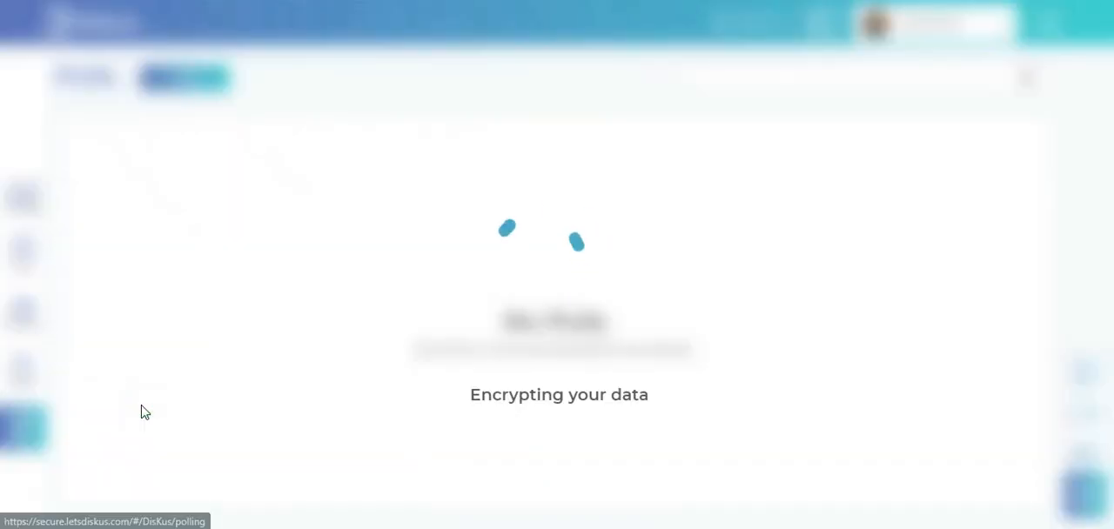
left_click(204, 99)
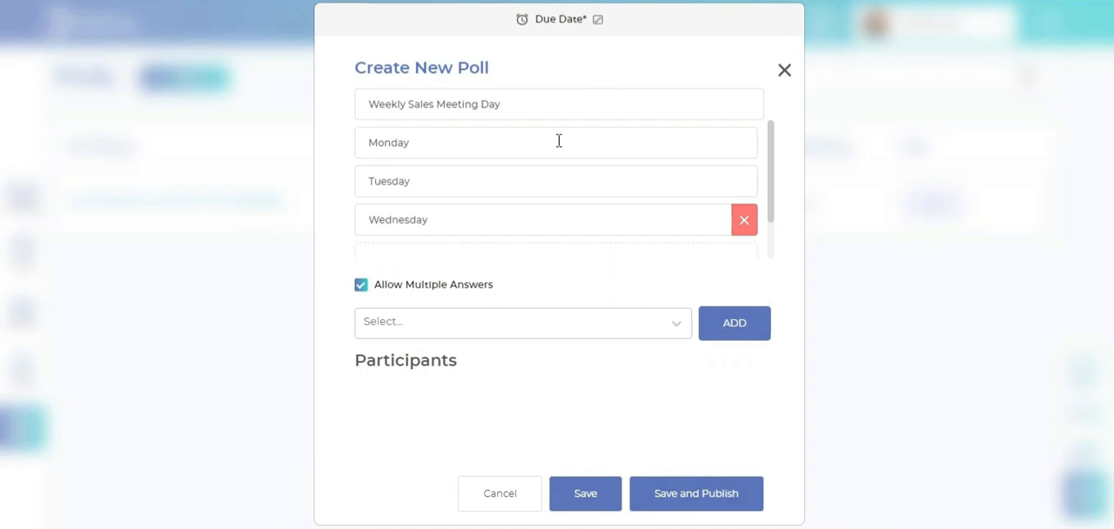
scroll(517, 214, "down", 1)
left_click(505, 223)
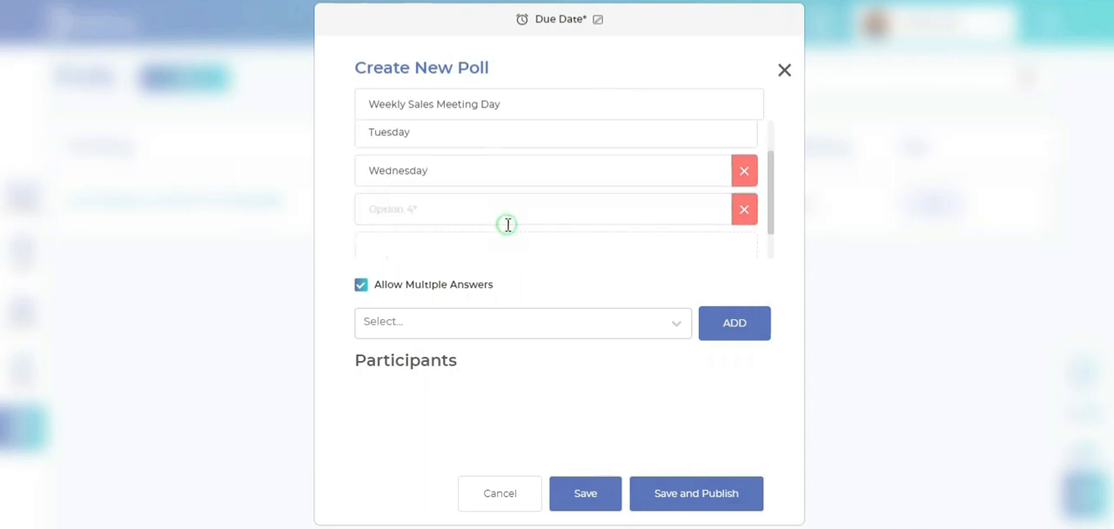
left_click(473, 214)
type("Thursday")
left_click(362, 286)
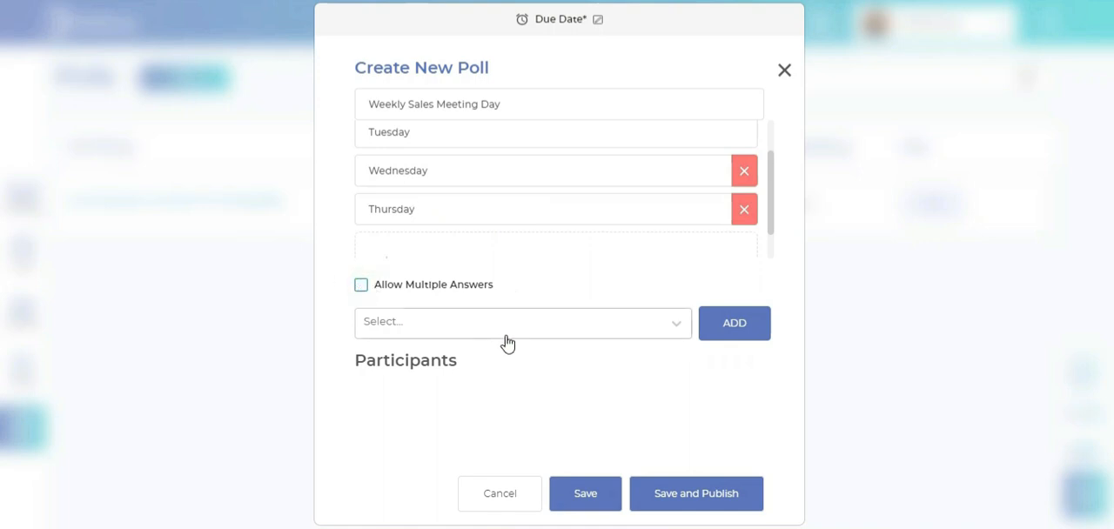
Add six members as participants in the Weekly Sales Meeting Day poll and look through the participant list
left_click(509, 336)
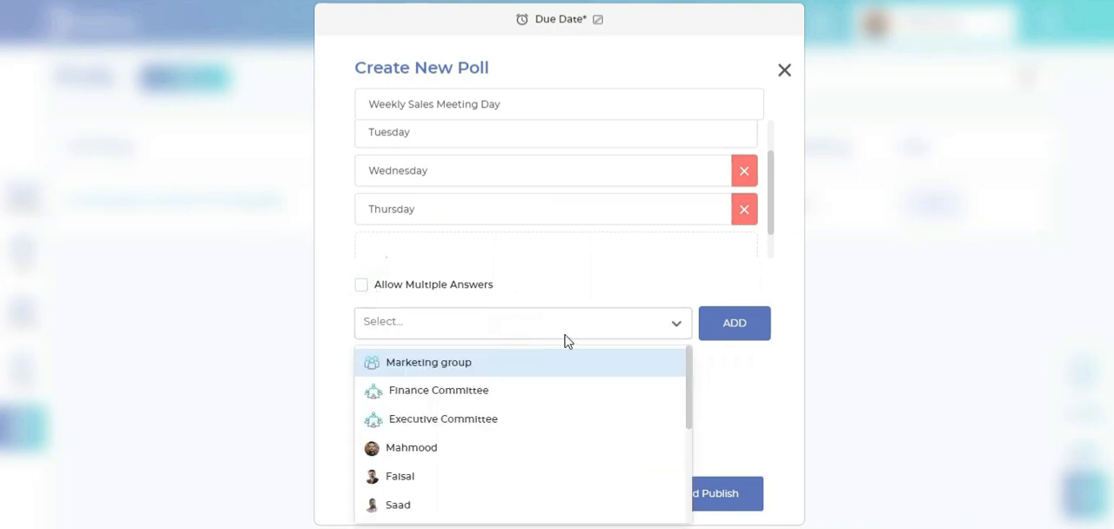
scroll(587, 405, "down", 5)
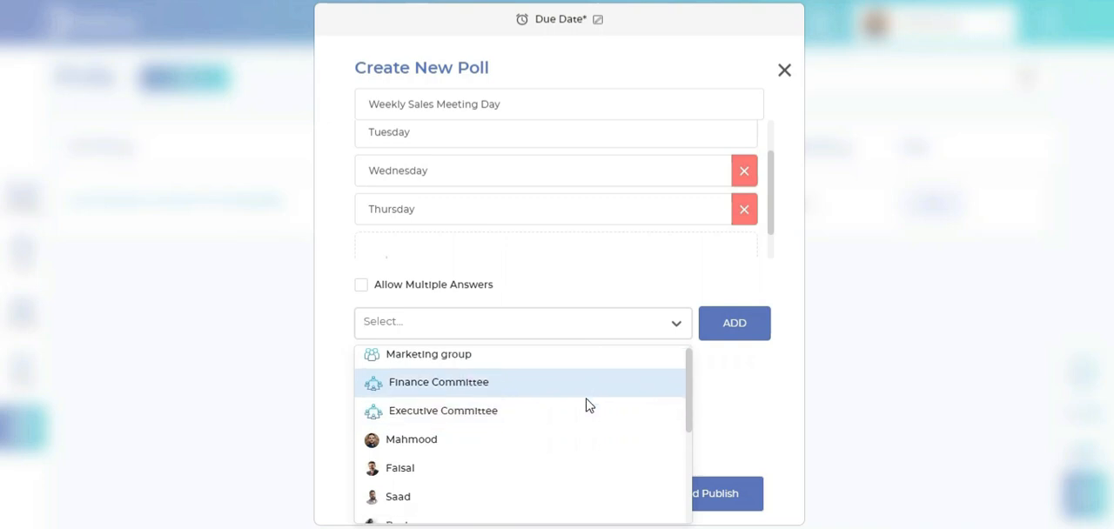
left_click(570, 450)
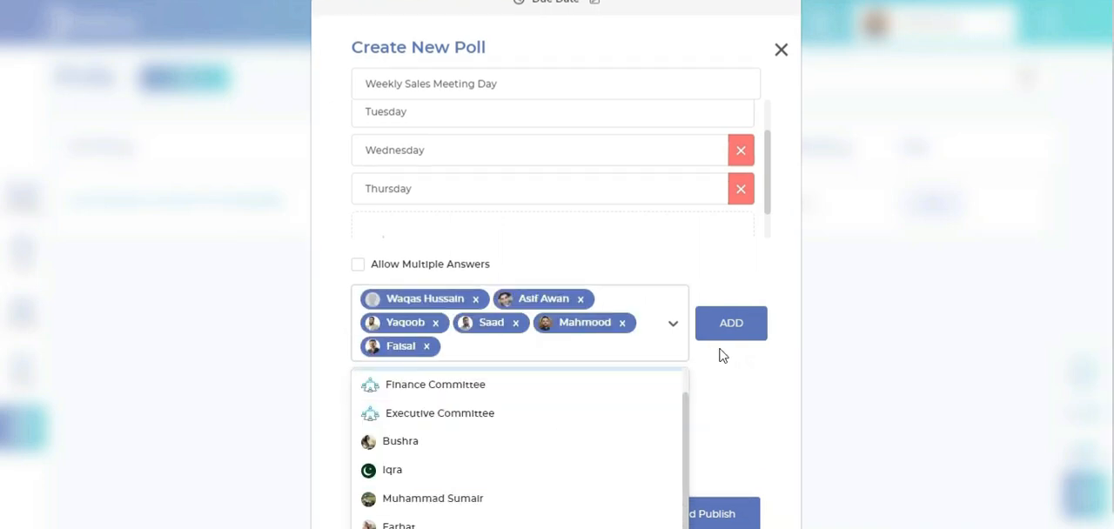
left_click(723, 336)
scroll(731, 406, "down", 3)
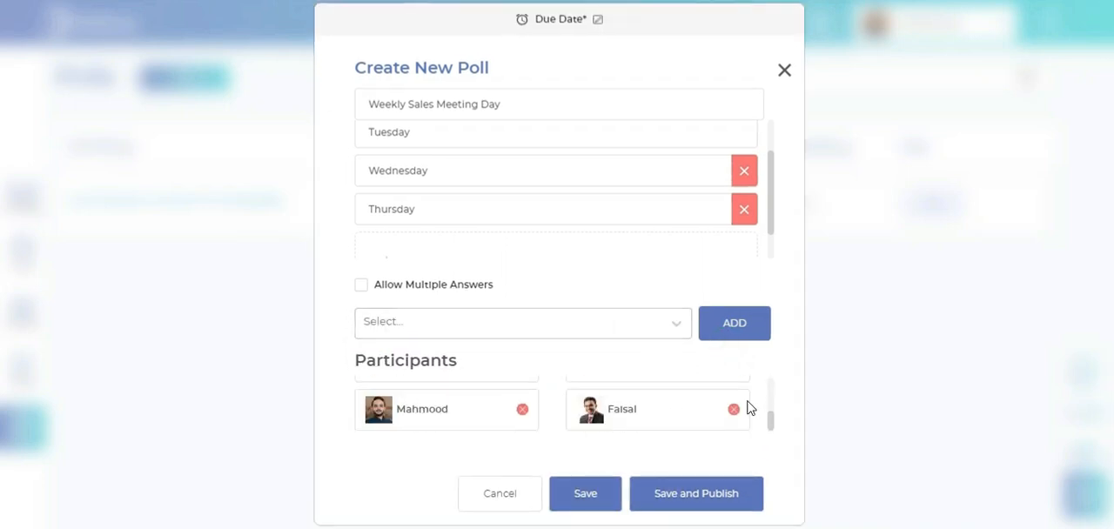
scroll(747, 408, "up", 3)
scroll(549, 230, "up", 2)
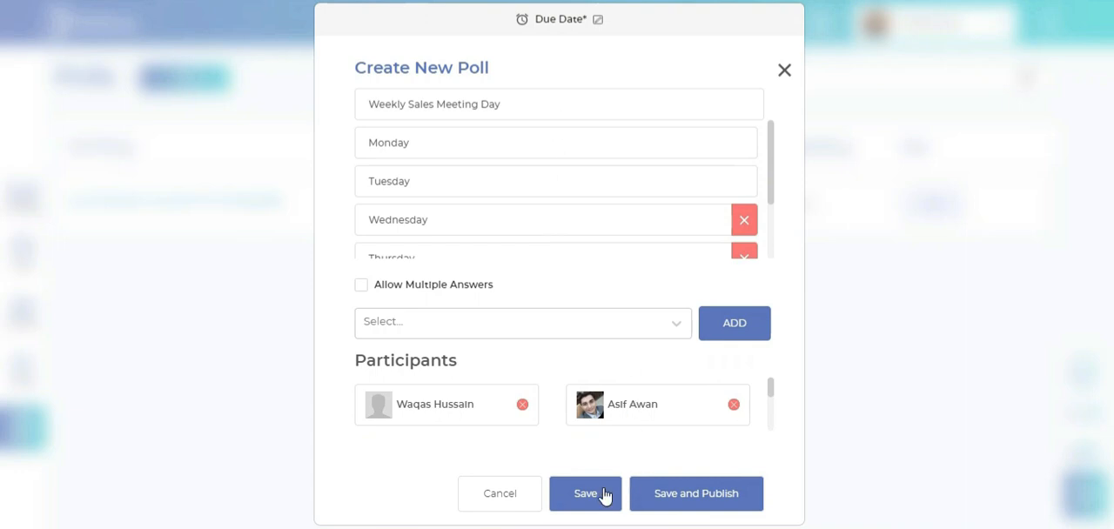
Set the poll's due date to 11 January 2024, and save and publish the poll
left_click(597, 21)
left_click(524, 136)
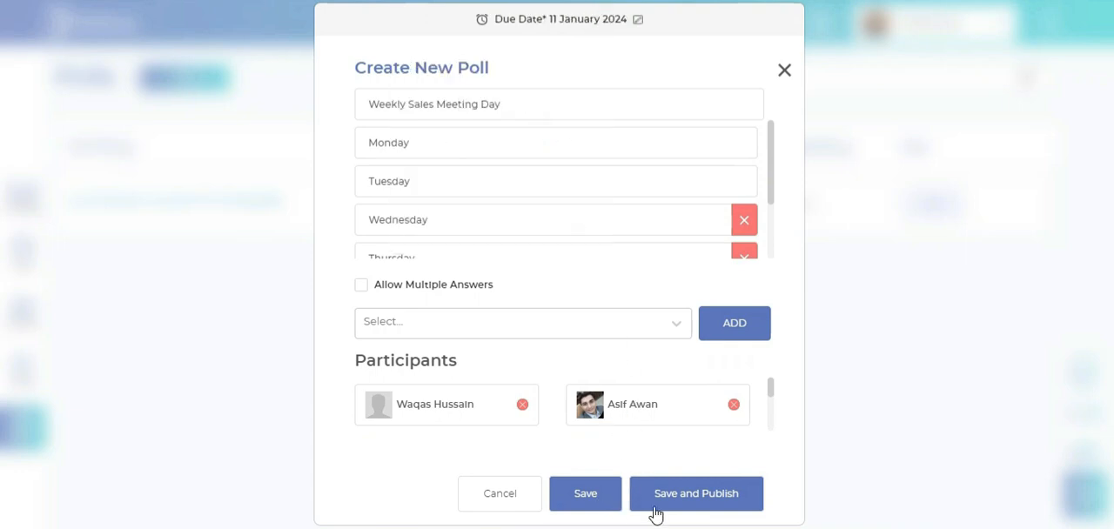
left_click(696, 505)
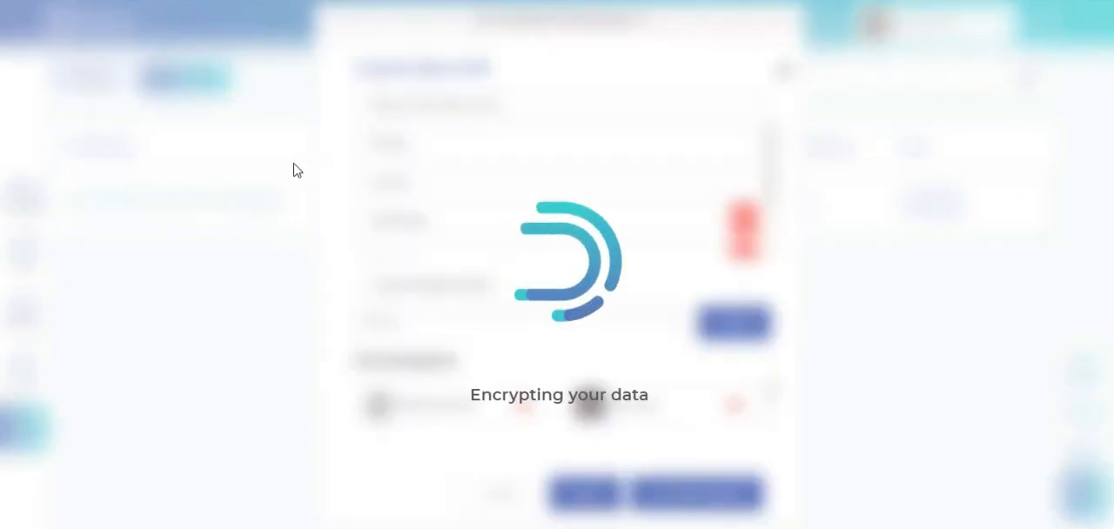
Start the Quarterly Sales Review Meeting from the meetings list, open its meeting view, and join its video call
left_click(4, 216)
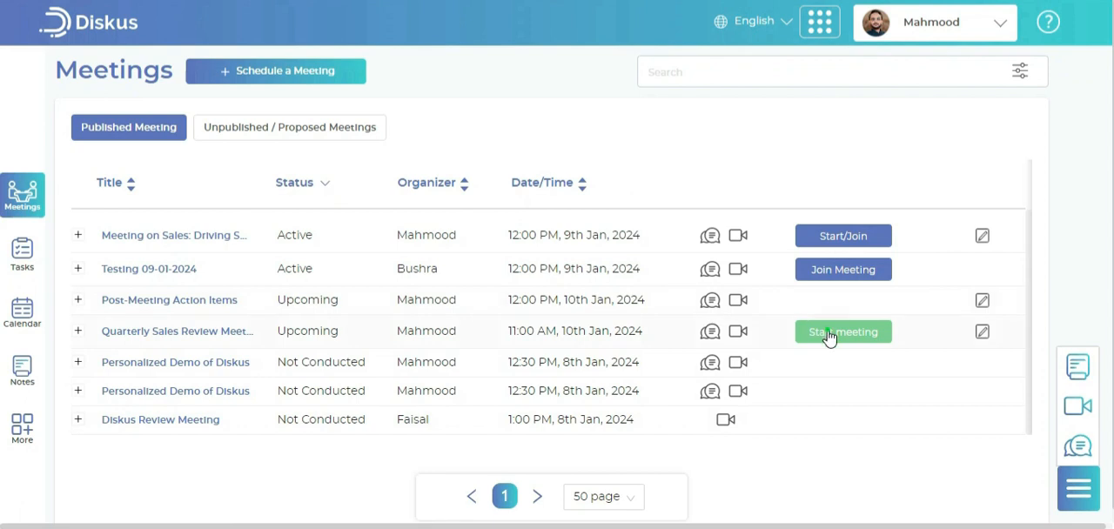
left_click(828, 334)
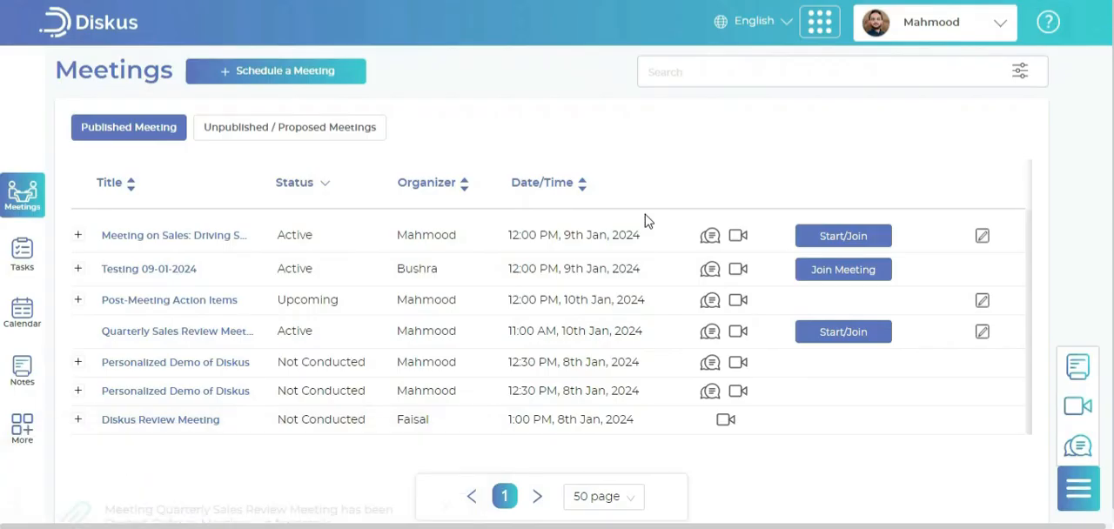
left_click(858, 338)
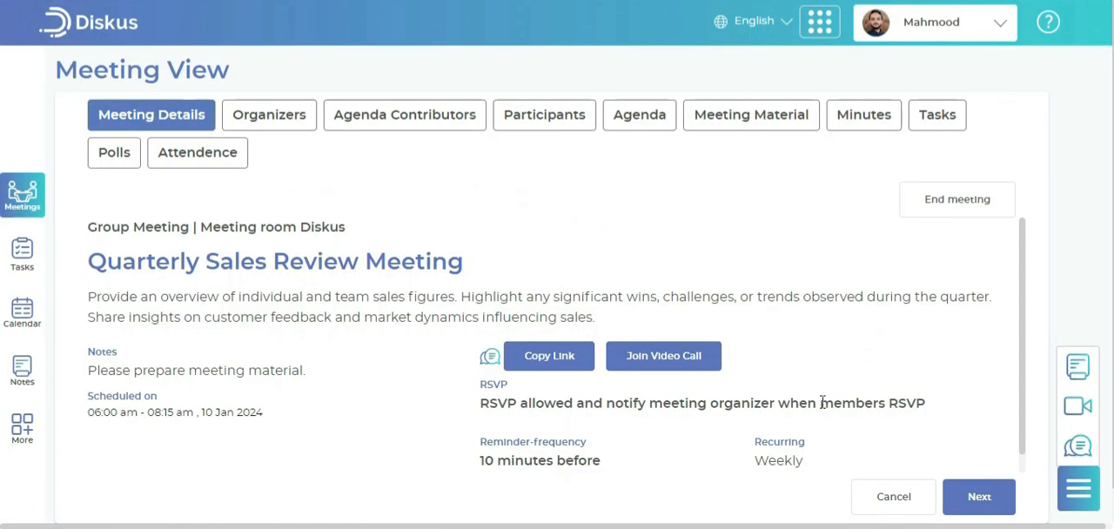
scroll(823, 403, "down", 1)
scroll(823, 403, "up", 1)
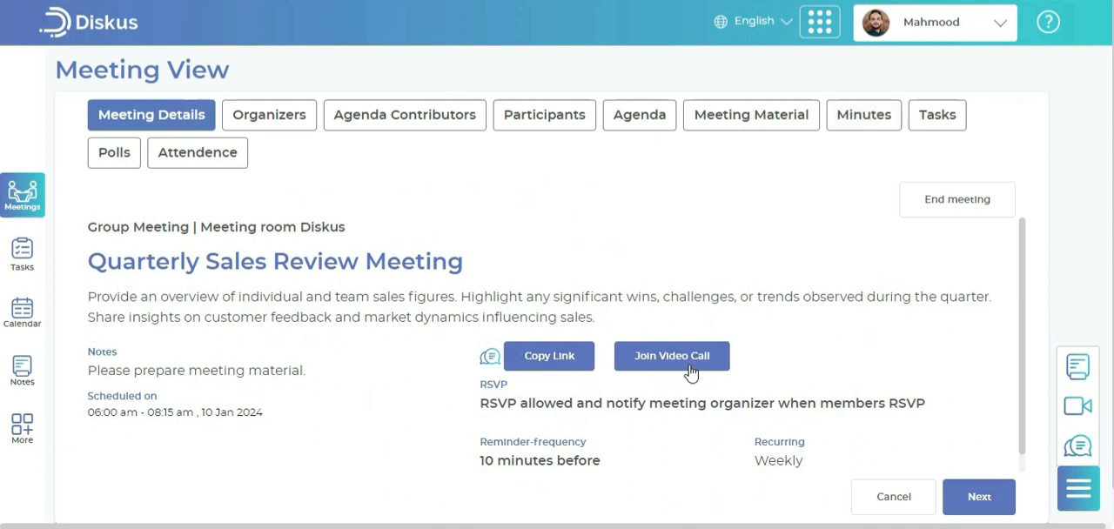
Enter agenda-wise minutes for Review of Q4 Performance: "Meeting's minutes are added here. Or a separate file containing the minutes can also be added as attachment."
left_click(864, 109)
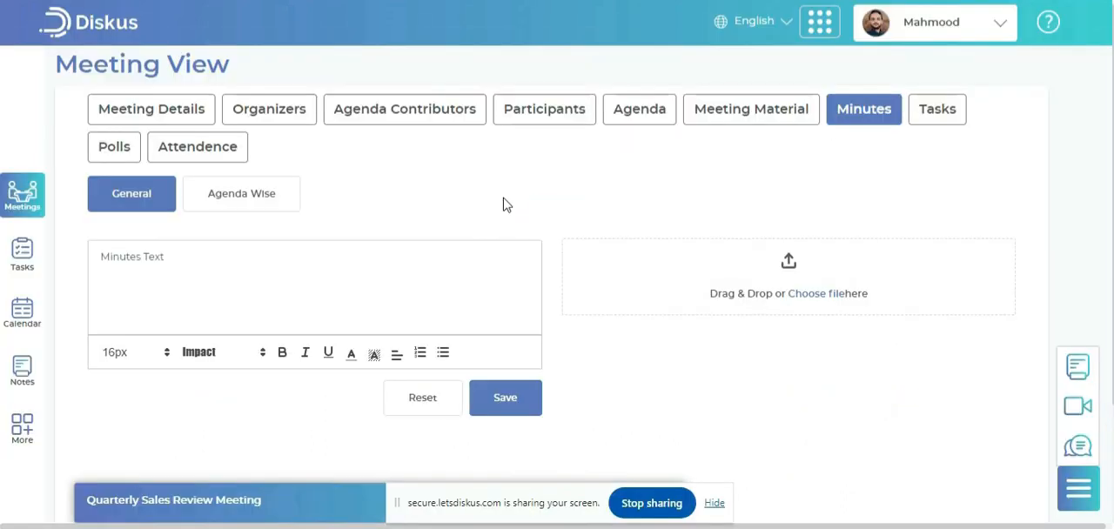
left_click(241, 194)
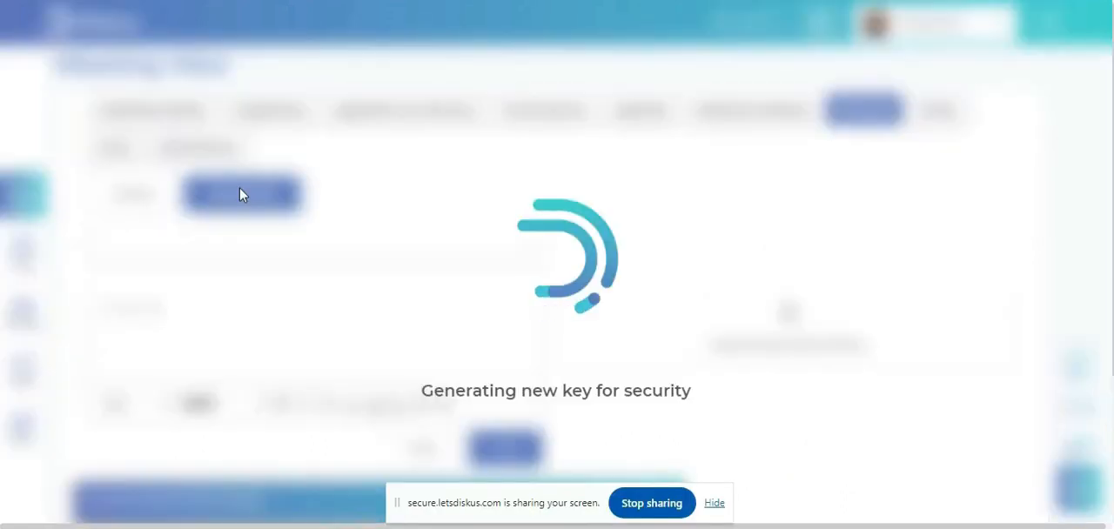
left_click(273, 255)
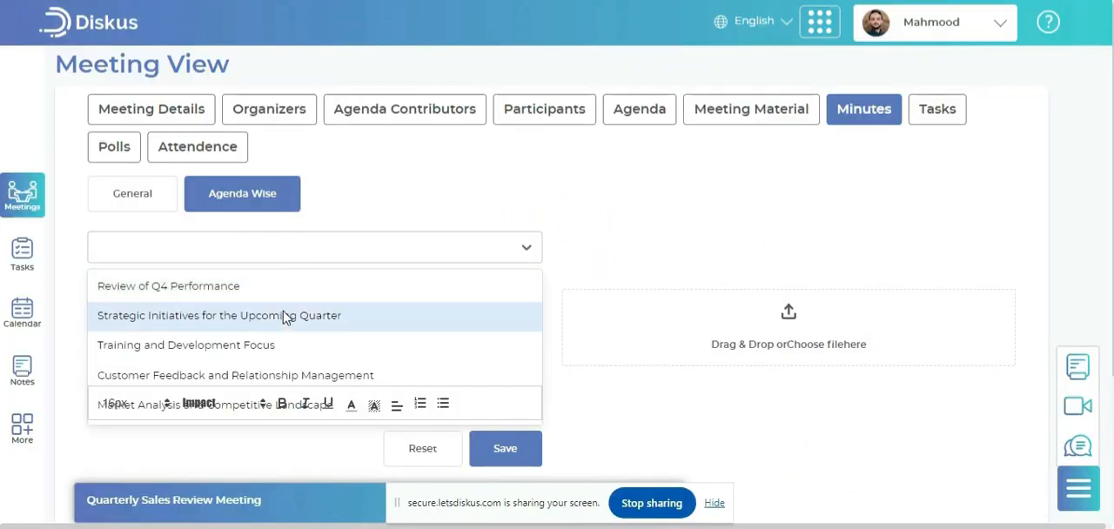
left_click(275, 287)
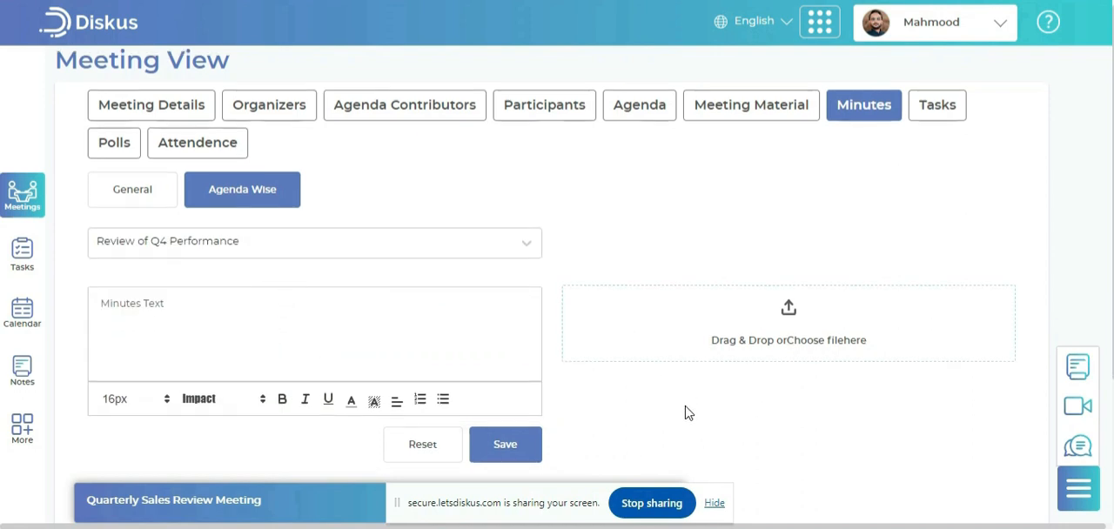
scroll(514, 375, "down", 1)
type("M")
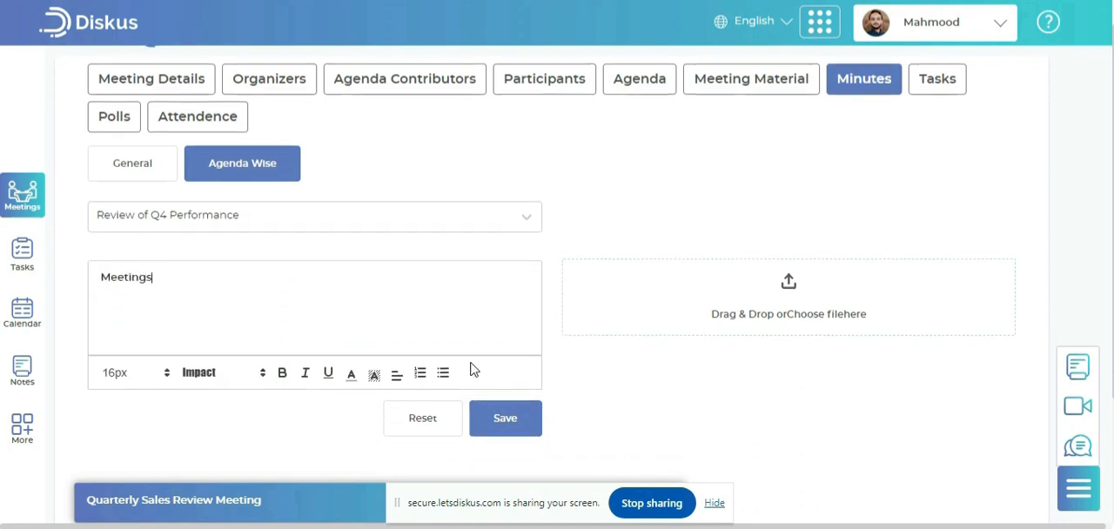
type("eeting's minutes are added here. Or a separate file containing the minutes can also be added as attachment.")
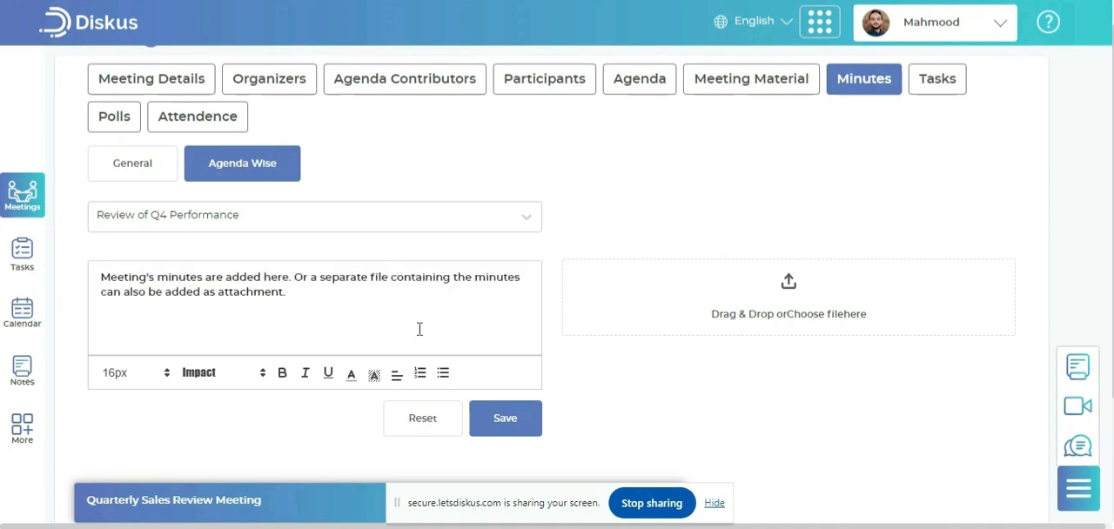
Save the Review of Q4 Performance minutes without attaching a file, and review the saved entry
left_click(845, 287)
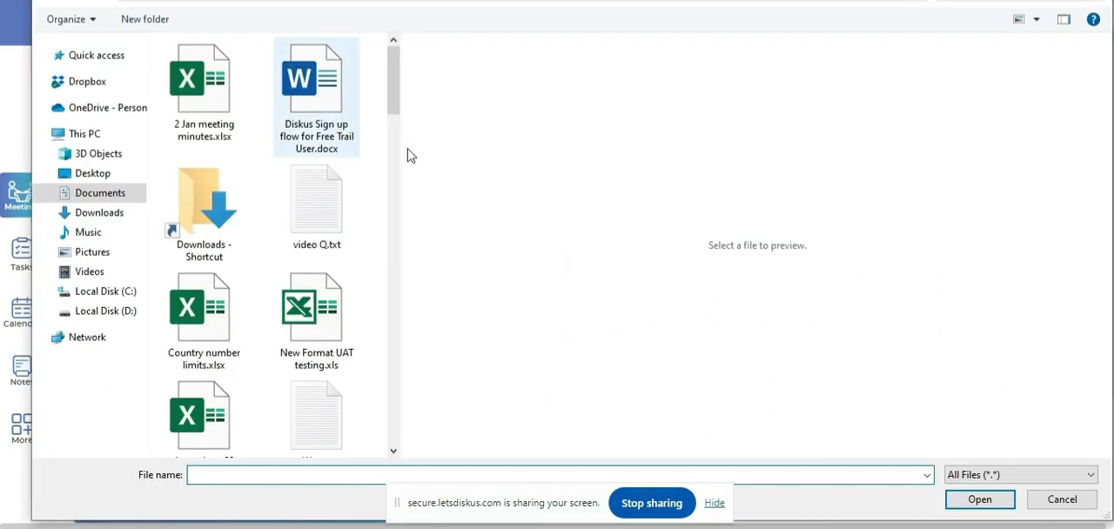
left_click(1063, 500)
left_click(506, 419)
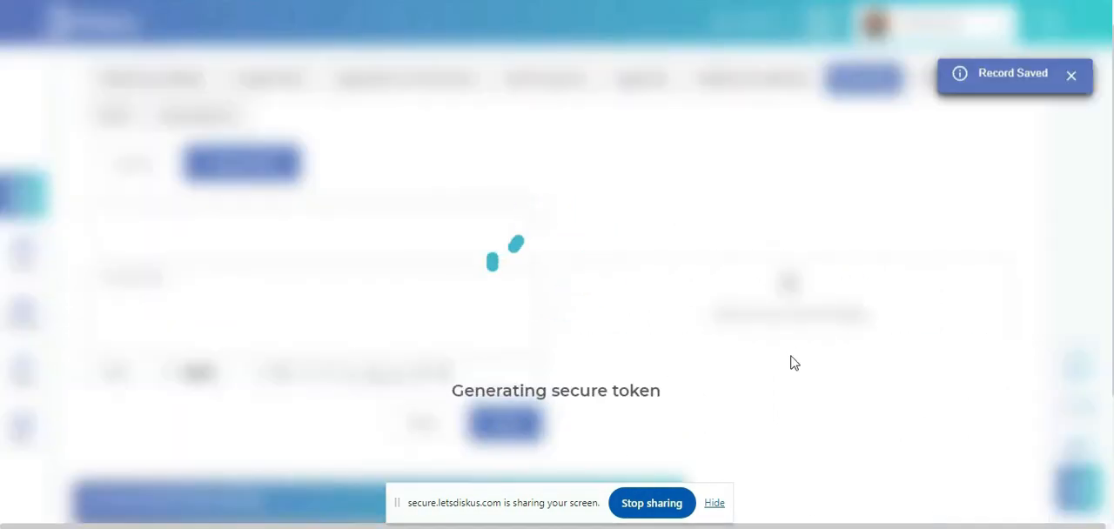
scroll(693, 330, "down", 2)
scroll(584, 392, "down", 1)
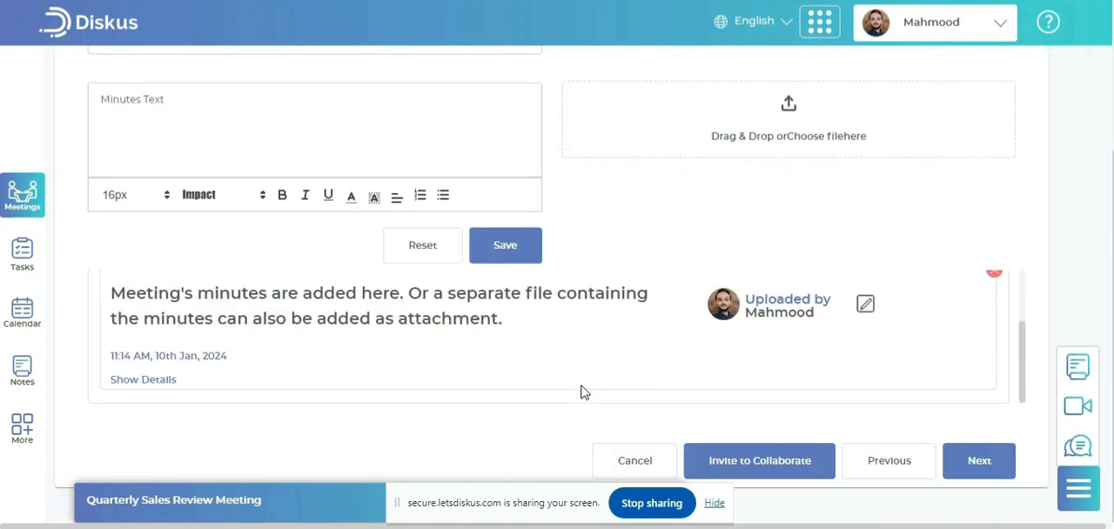
scroll(343, 348, "up", 5)
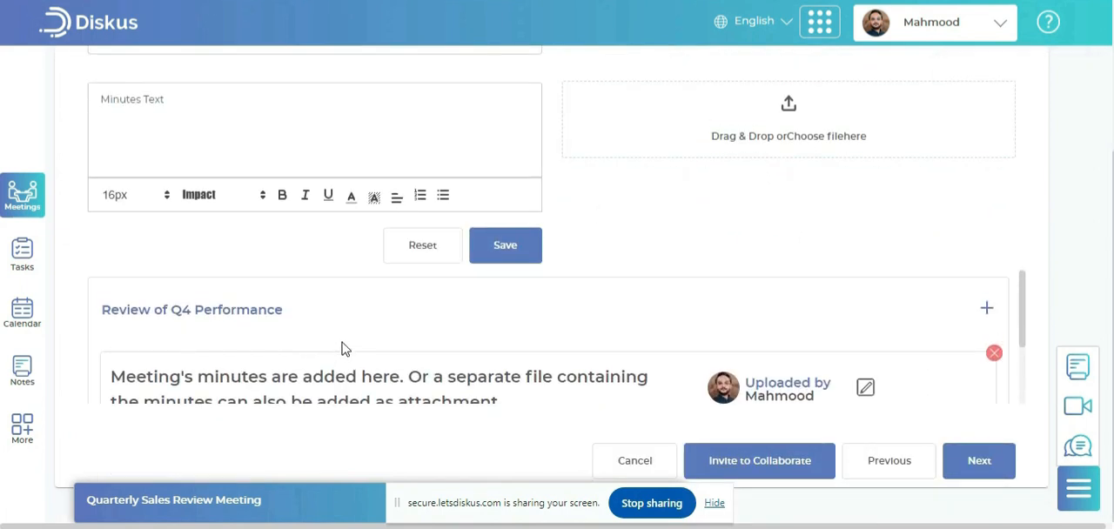
Enter and save general minutes for the meeting, starting with "General minutes of the meeting are added"
left_click(134, 200)
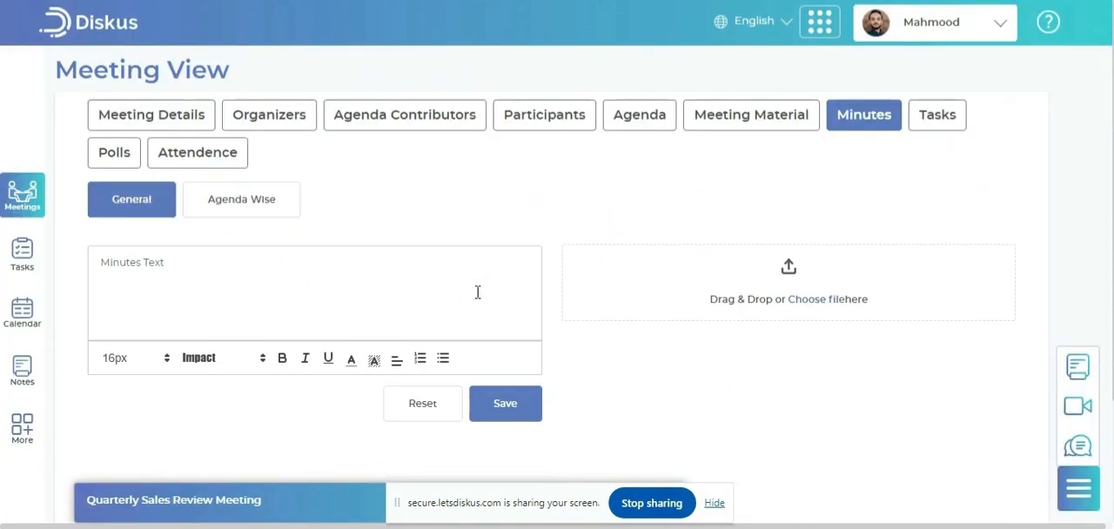
left_click(478, 292)
type("General minutes")
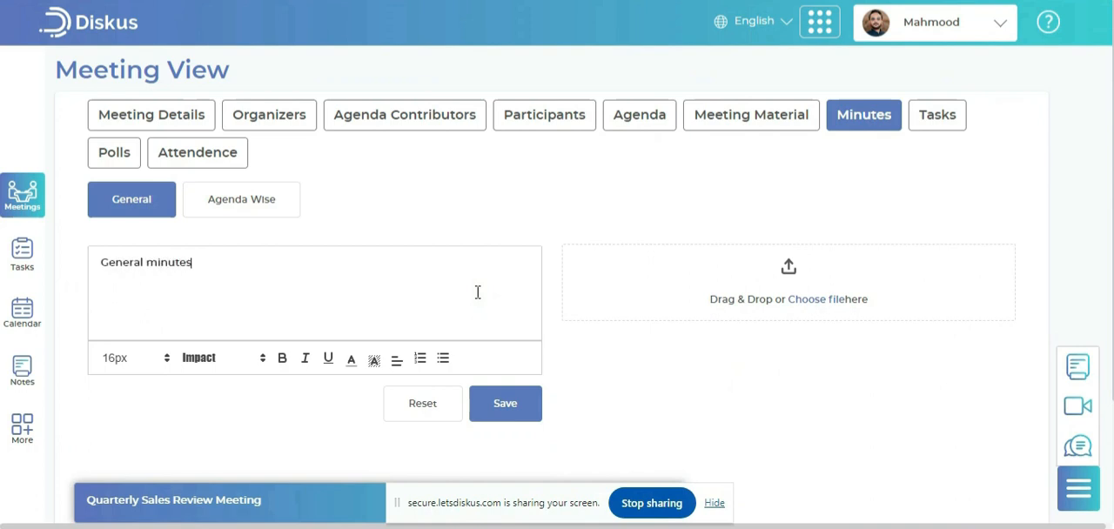
type(" of the meeting are added a")
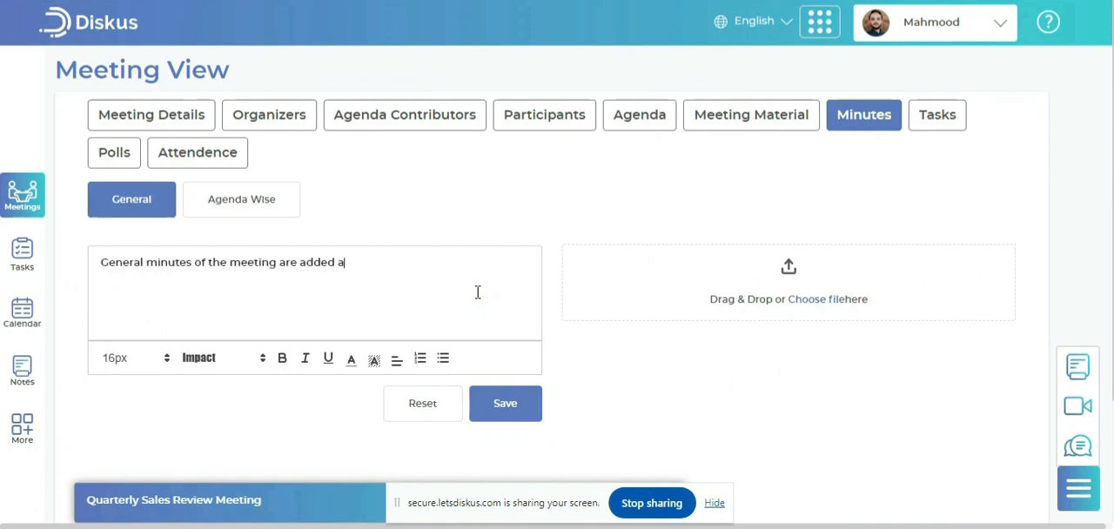
left_click(502, 398)
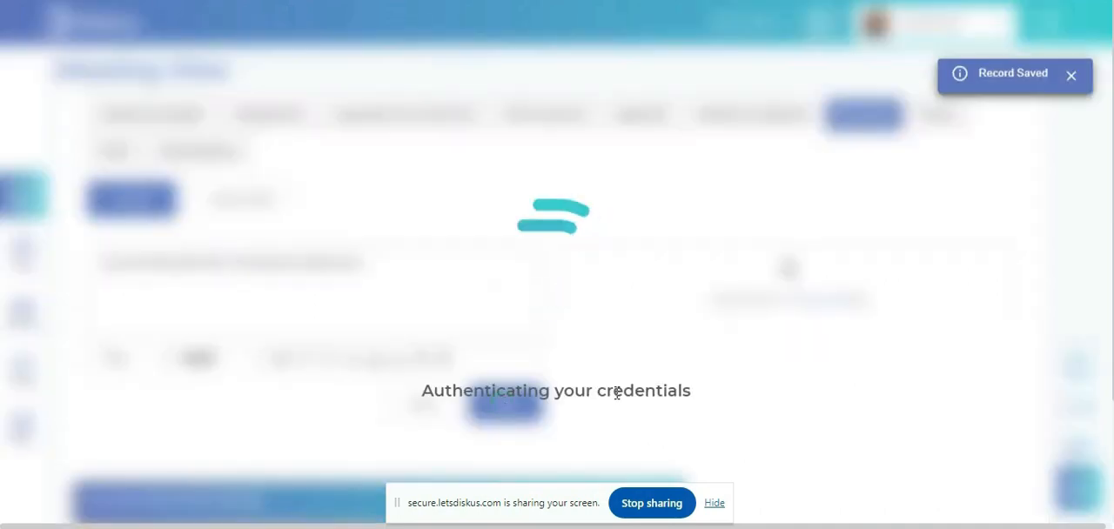
Create a meeting task titled "Quarterly Sales Meeting Task 1" and assign it to a meeting member
left_click(936, 122)
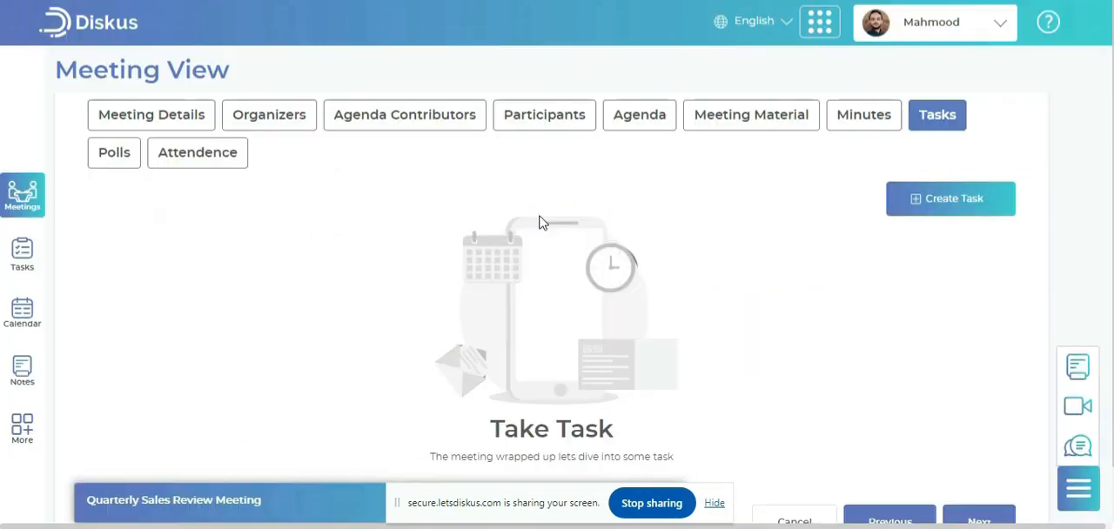
left_click(921, 202)
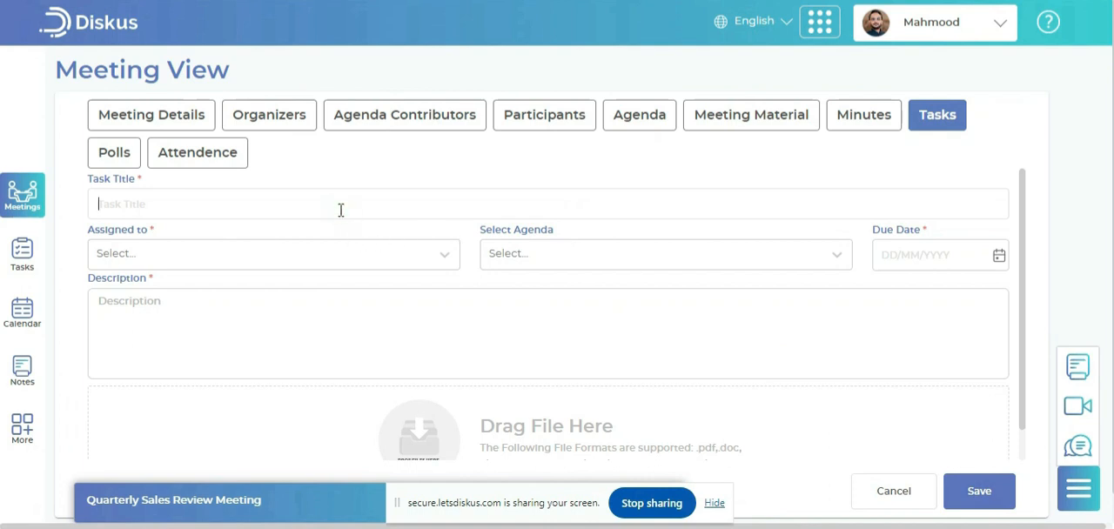
type("Quarterly Sales Meeting Task 1")
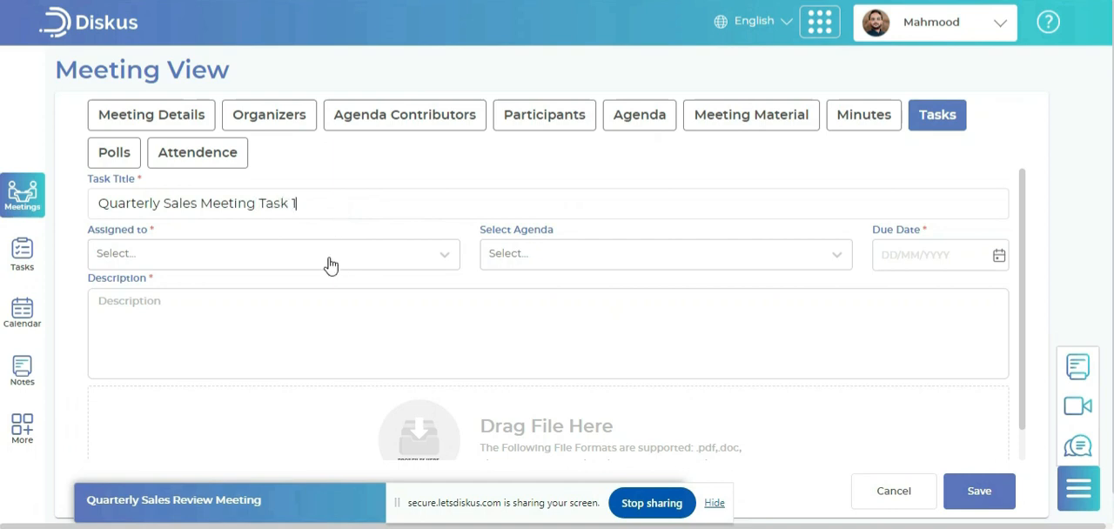
left_click(329, 264)
left_click(174, 320)
Link the task to the Review of Q4 Performance agenda item and set its due date to 12 January 2024
left_click(572, 264)
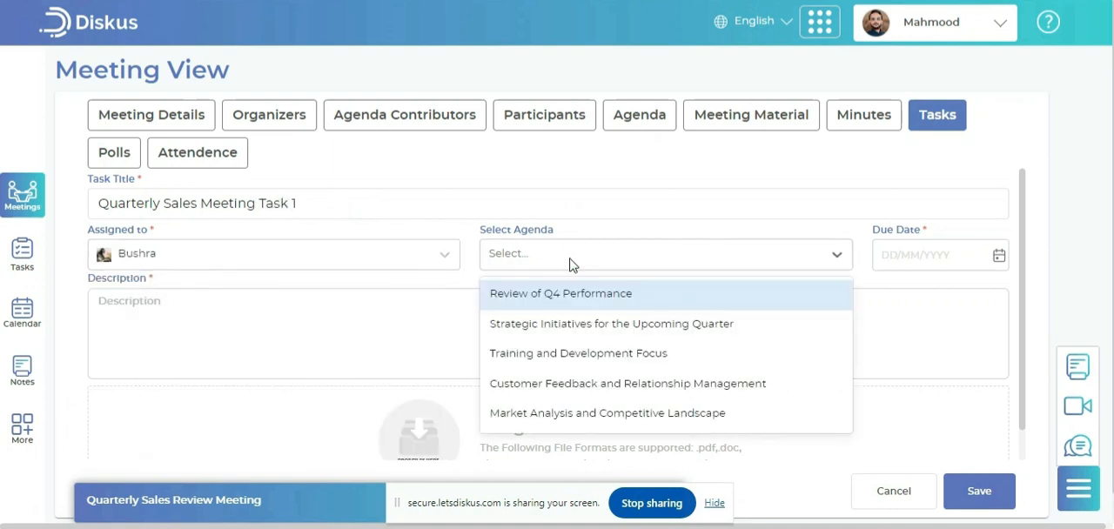
left_click(582, 294)
left_click(906, 255)
left_click(1034, 374)
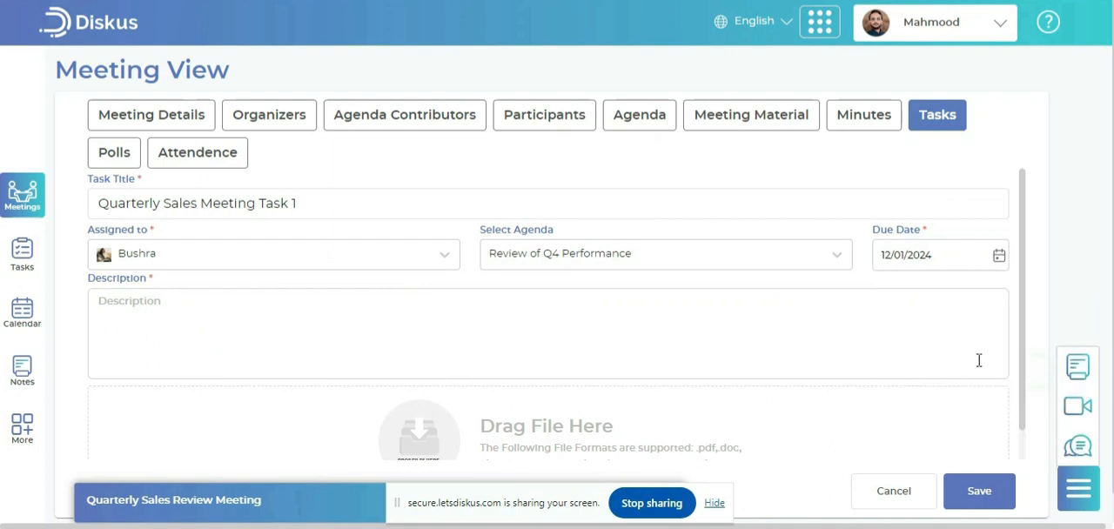
Describe the task by asking the assignee by name to "please refer to minutes of the agenda for details.", and save it
left_click(630, 344)
type("Bushra please refer to minutes of the agenda for details.")
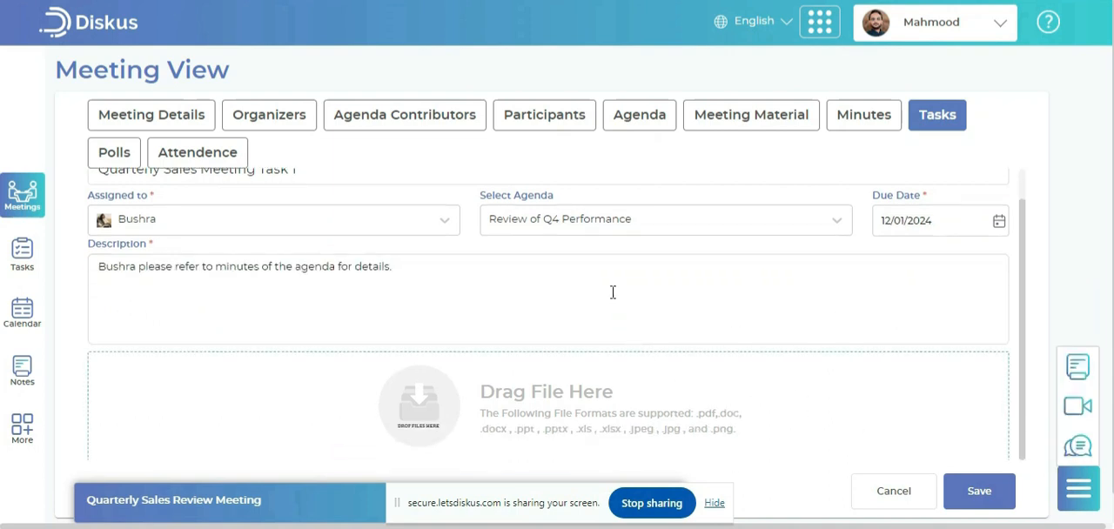
left_click(993, 495)
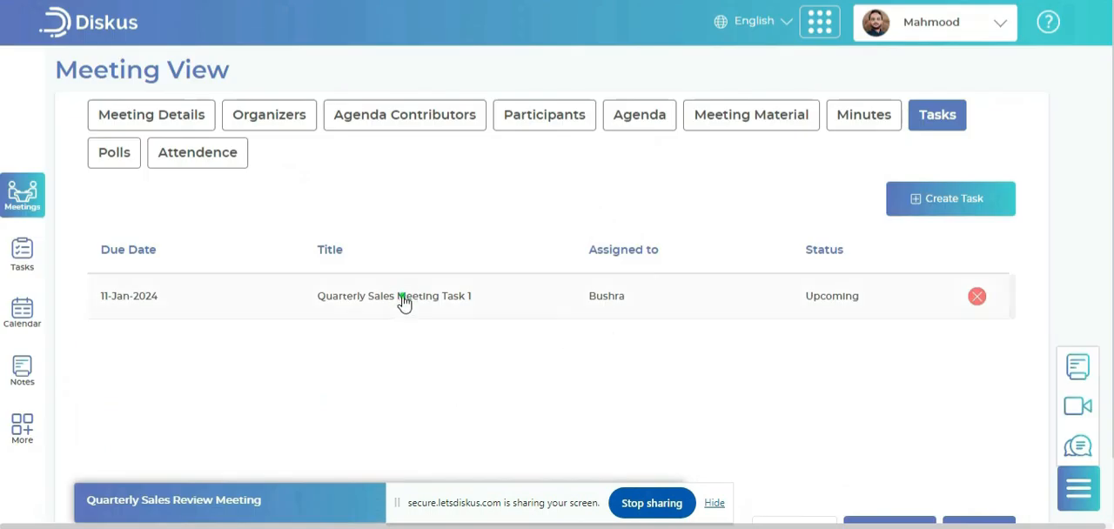
Start a new meeting poll titled "Please decide on Board Meeting Date for January 2024", hiding the screen-sharing notice
left_click(126, 160)
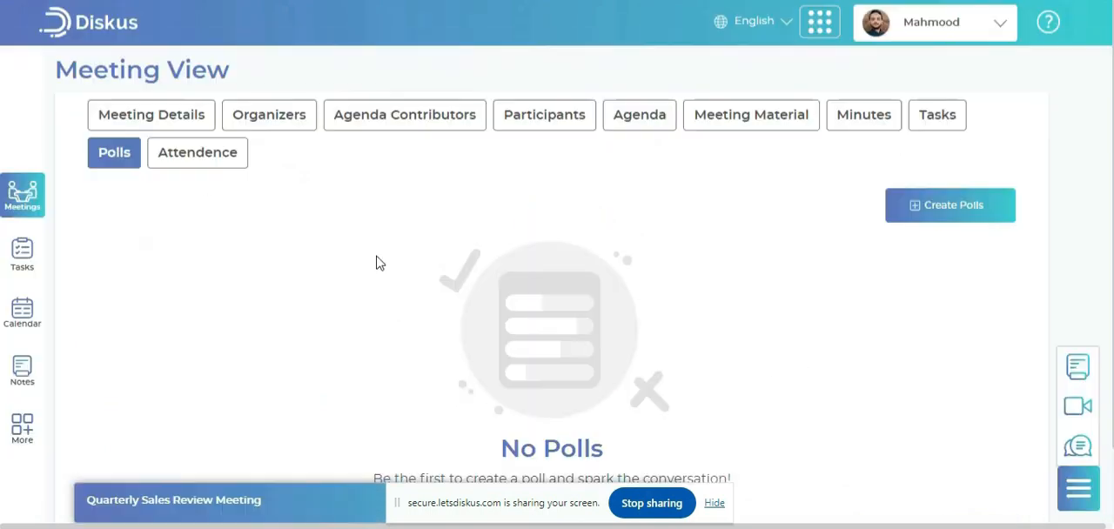
left_click(912, 219)
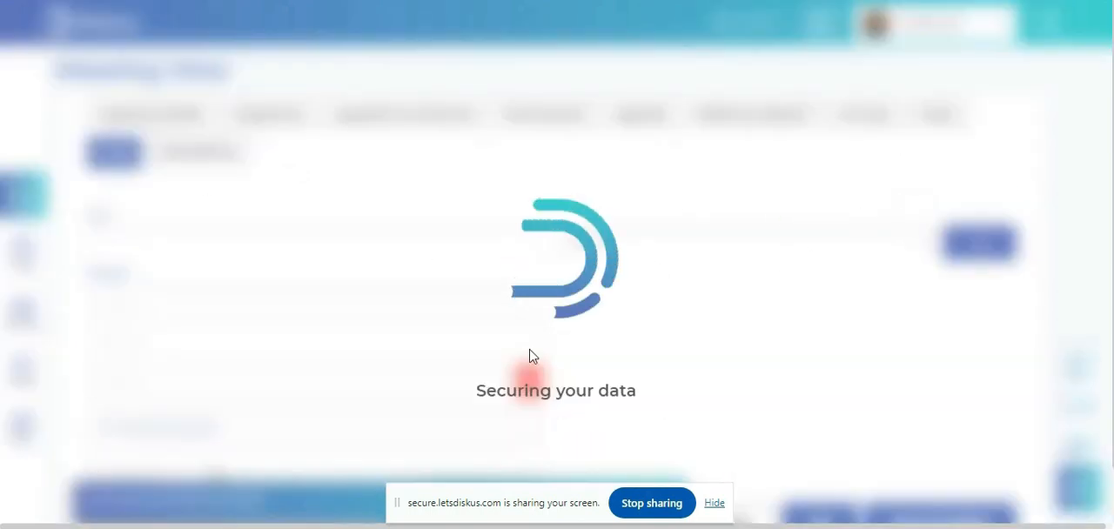
left_click(714, 503)
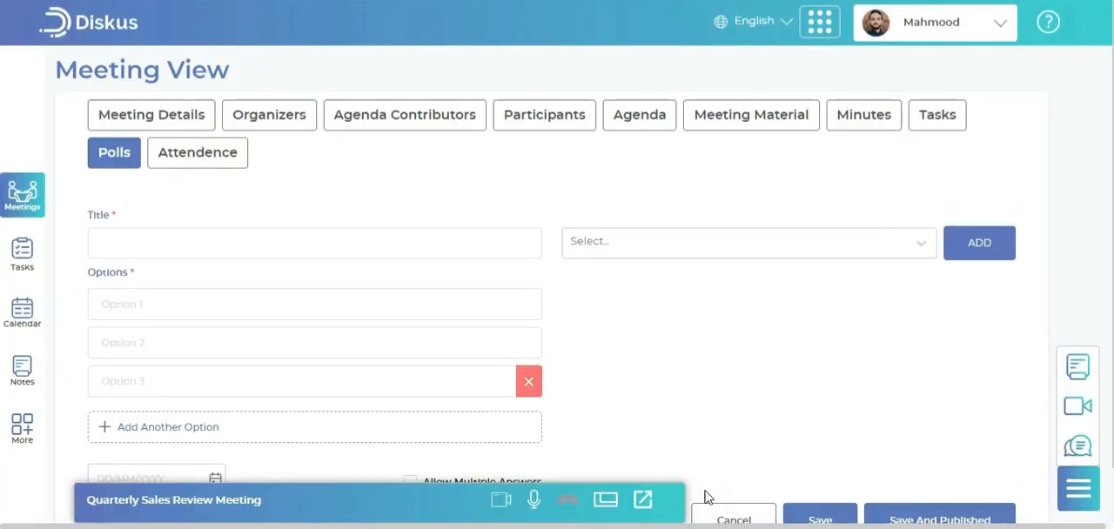
left_click(308, 241)
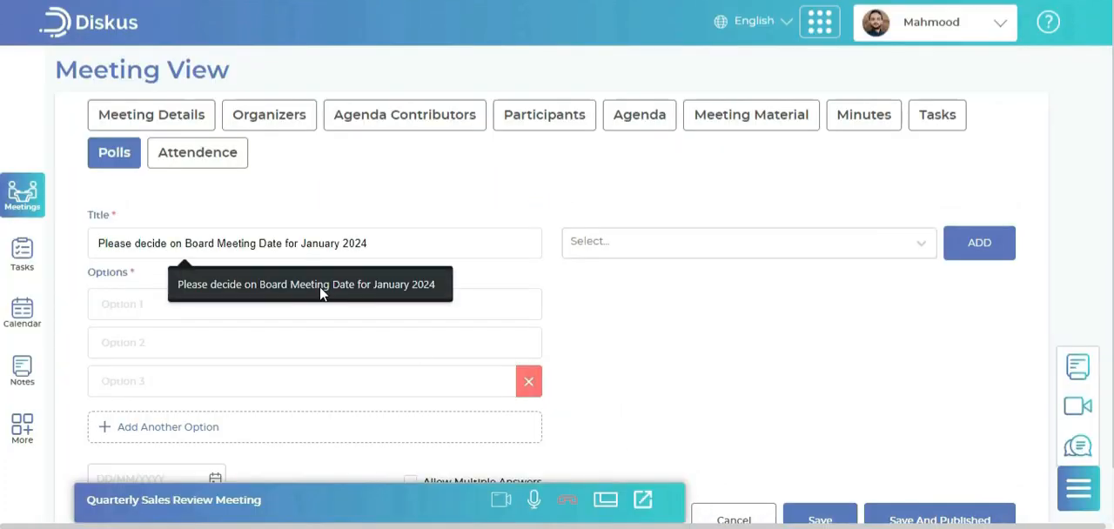
left_click(403, 204)
left_click(413, 233)
left_click(424, 282)
Select six members as the poll's participants and add them to the poll
left_click(622, 251)
left_click(636, 323)
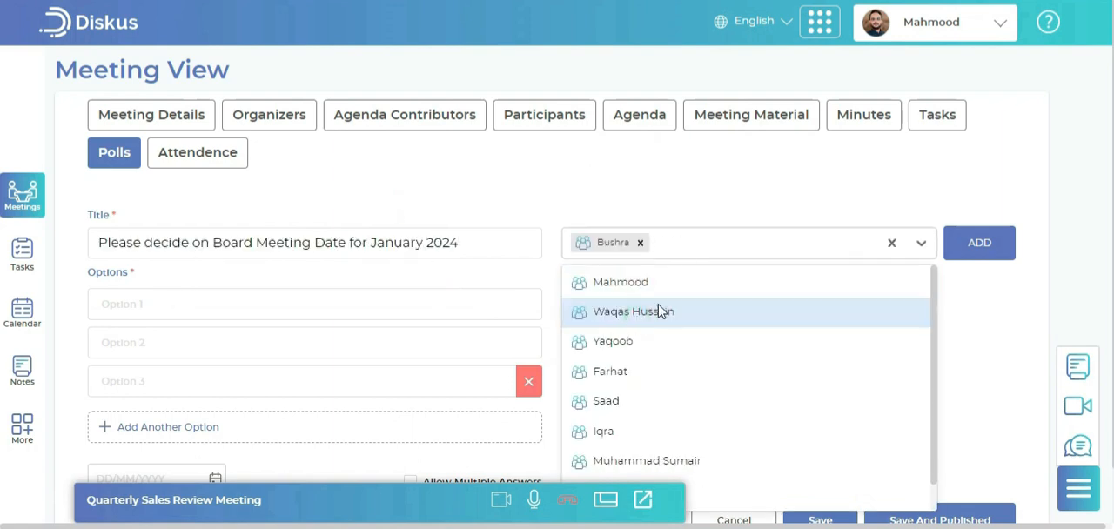
left_click(648, 314)
left_click(659, 313)
left_click(659, 316)
left_click(659, 316)
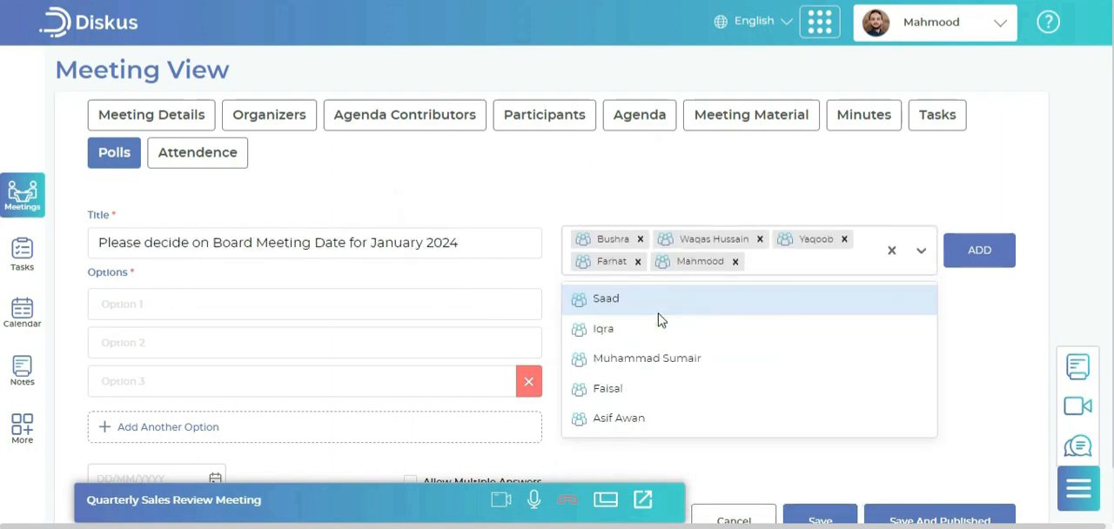
left_click(659, 315)
left_click(976, 251)
Enter 15 Jan, 16 Jan and 17 Jan as the poll options and set the due date to 15 January 2024
left_click(363, 302)
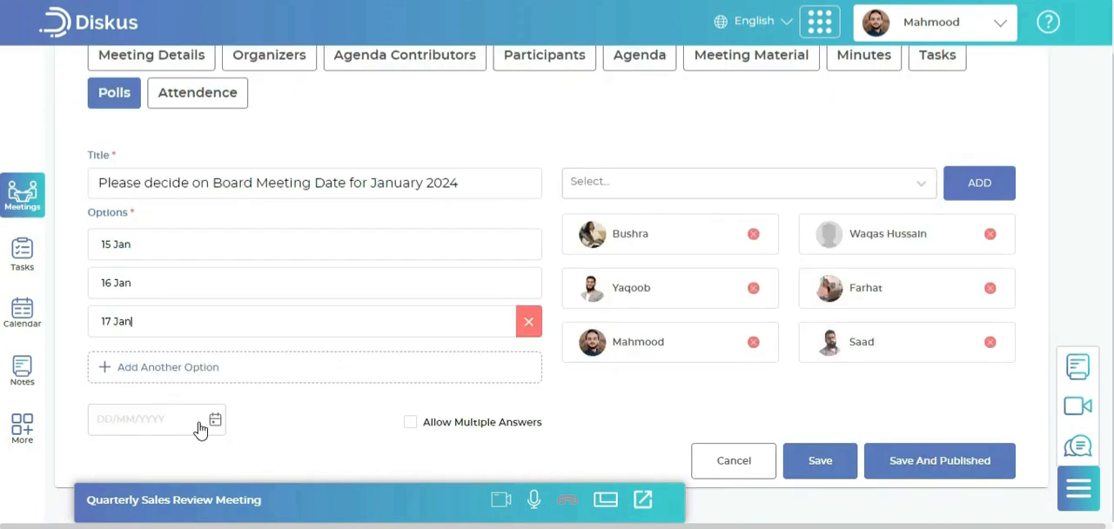
left_click(216, 411)
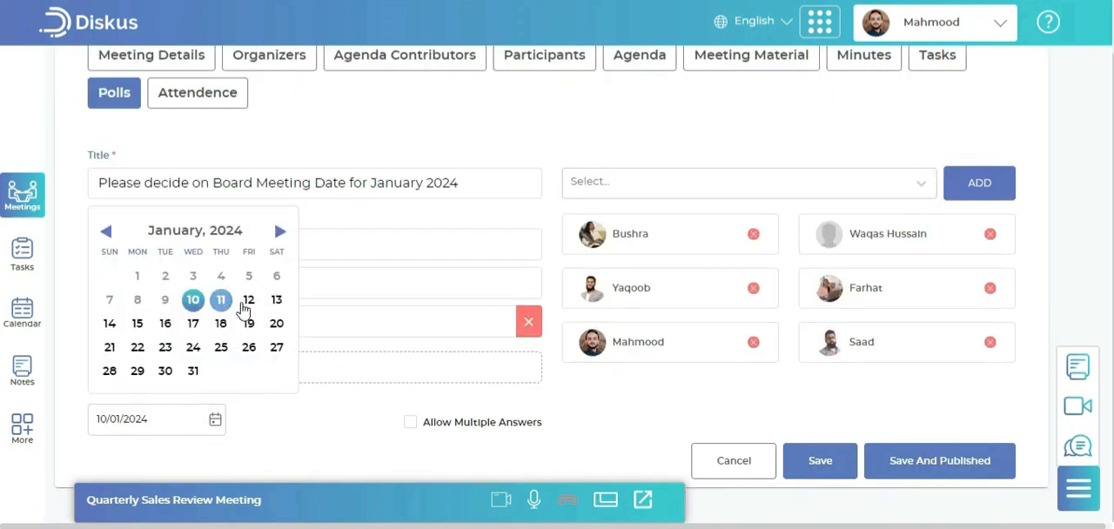
left_click(138, 323)
Replace "Board" with "Marketing" in the poll title, and save and publish the poll
double_click(235, 185)
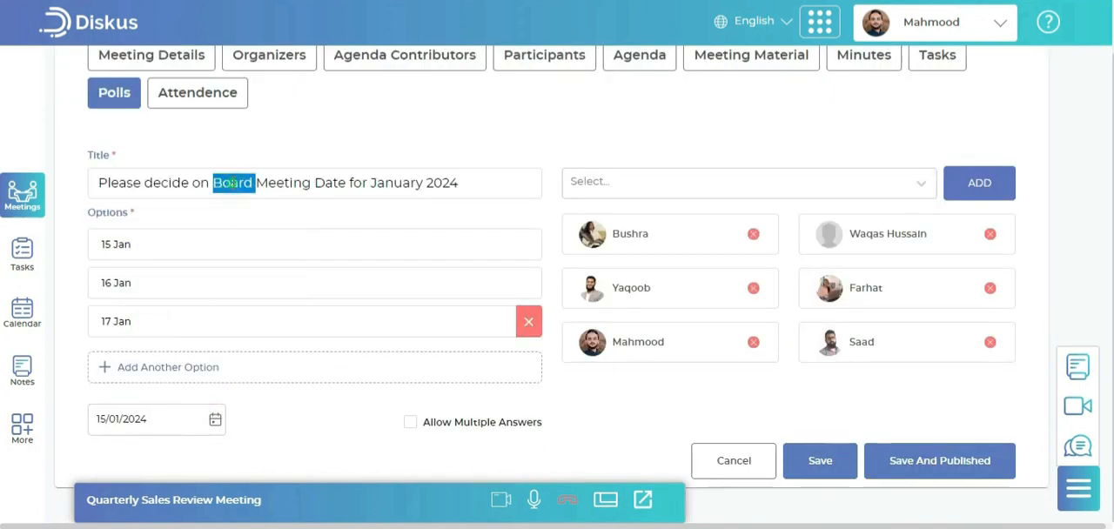
type("Marketing")
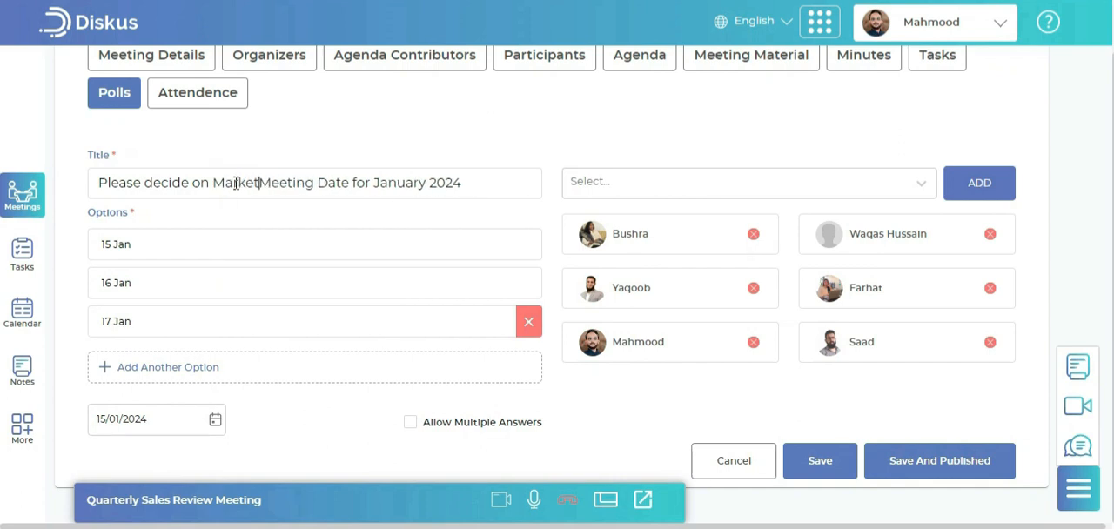
left_click(906, 456)
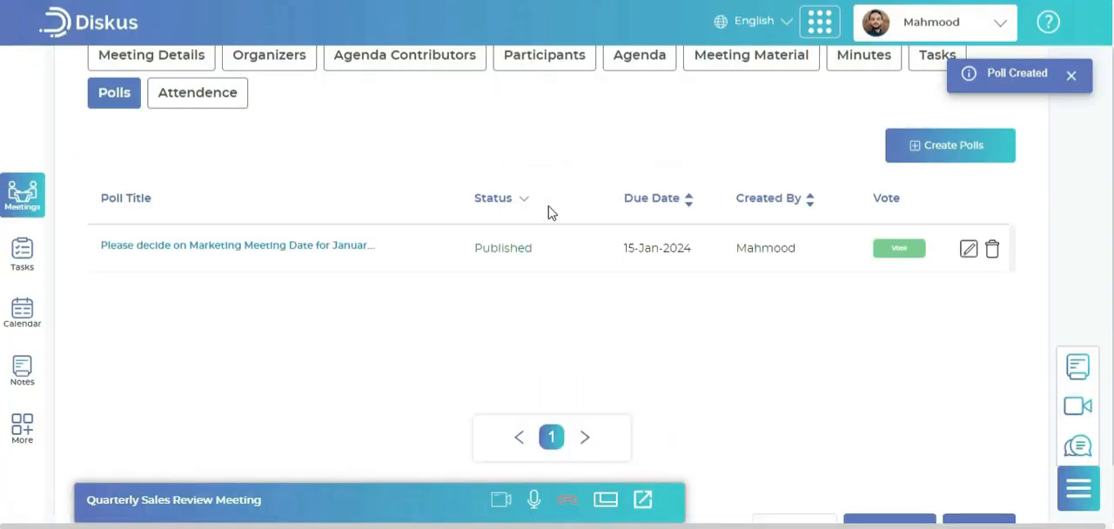
View the published Marketing meeting poll's details, and cast a vote for 15 Jan
left_click(310, 249)
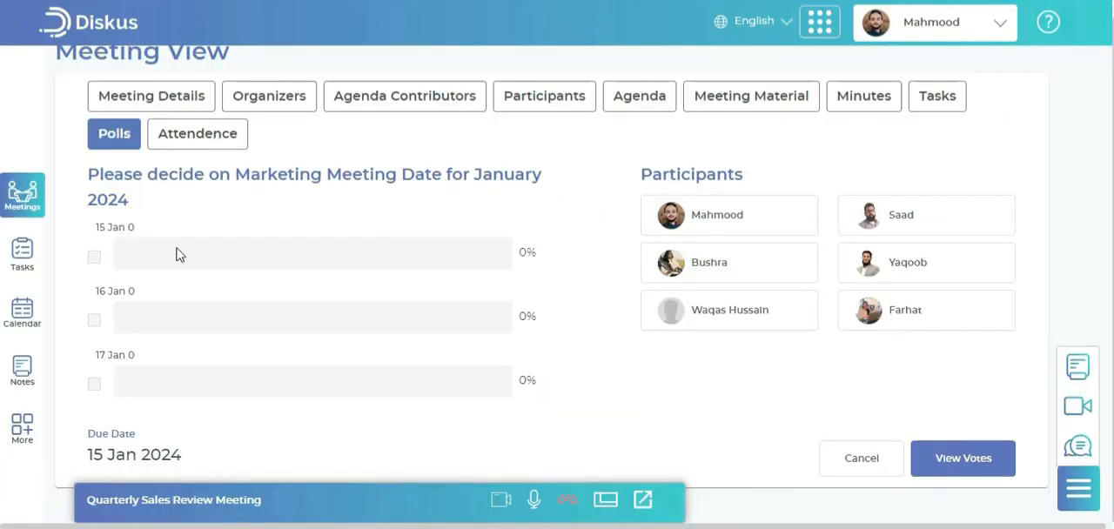
left_click(842, 457)
left_click(894, 292)
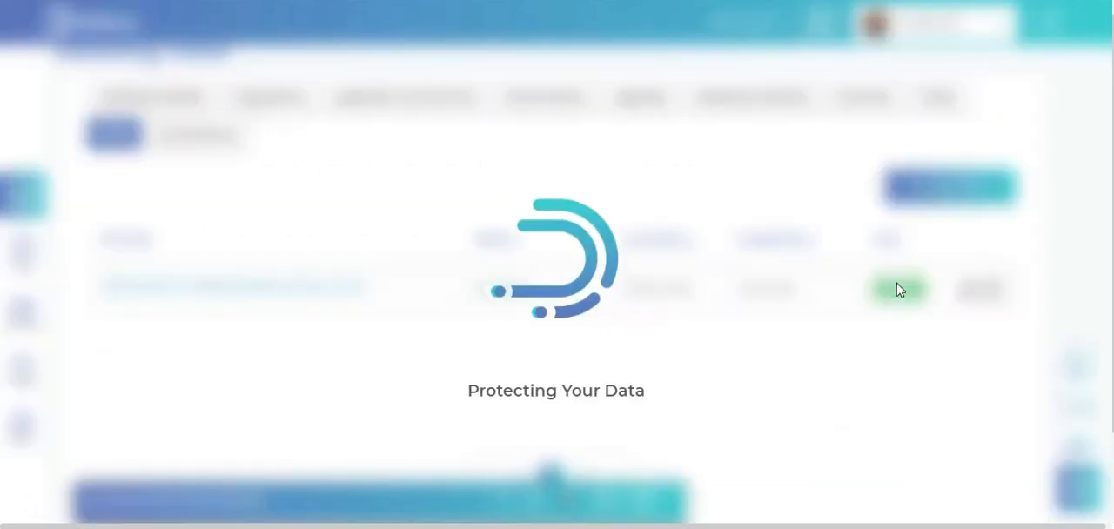
left_click(94, 247)
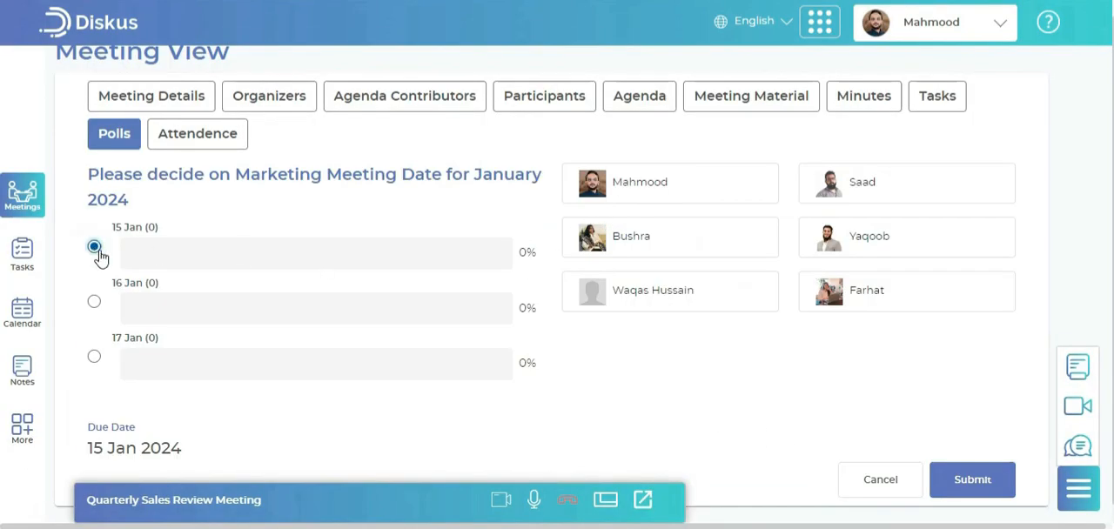
left_click(979, 491)
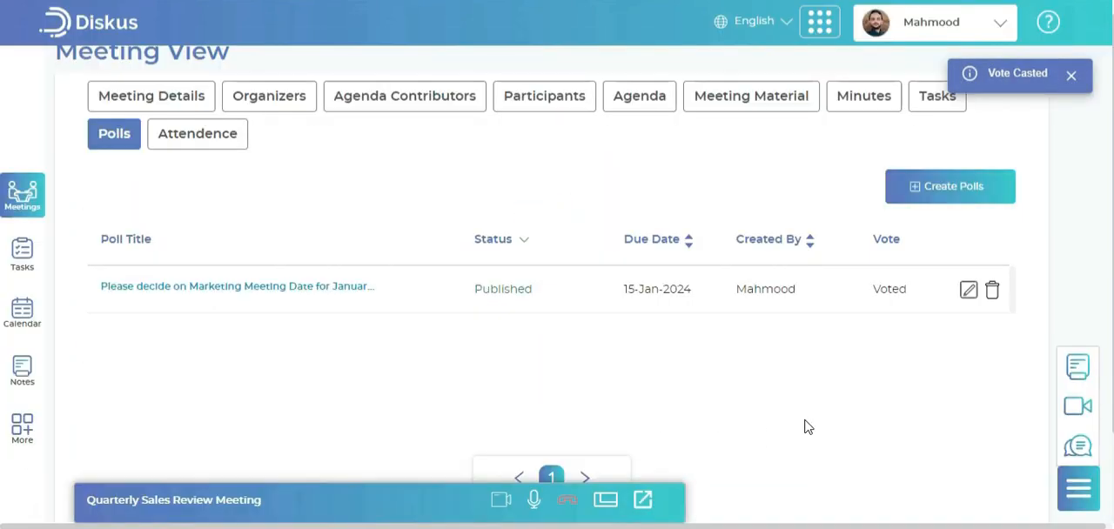
View the meeting's attendance section, and check the expanded video call before minimizing it again
left_click(212, 141)
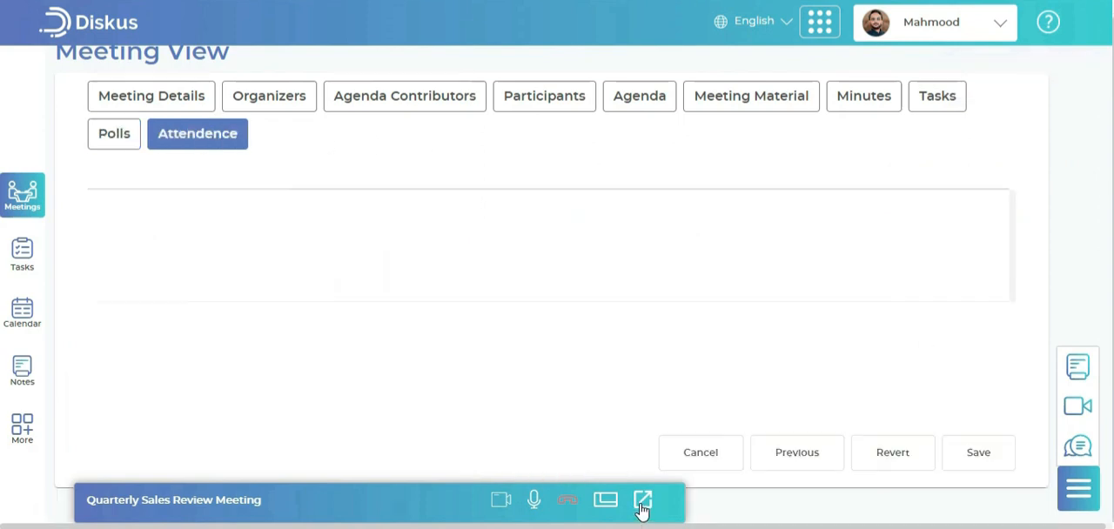
left_click(608, 503)
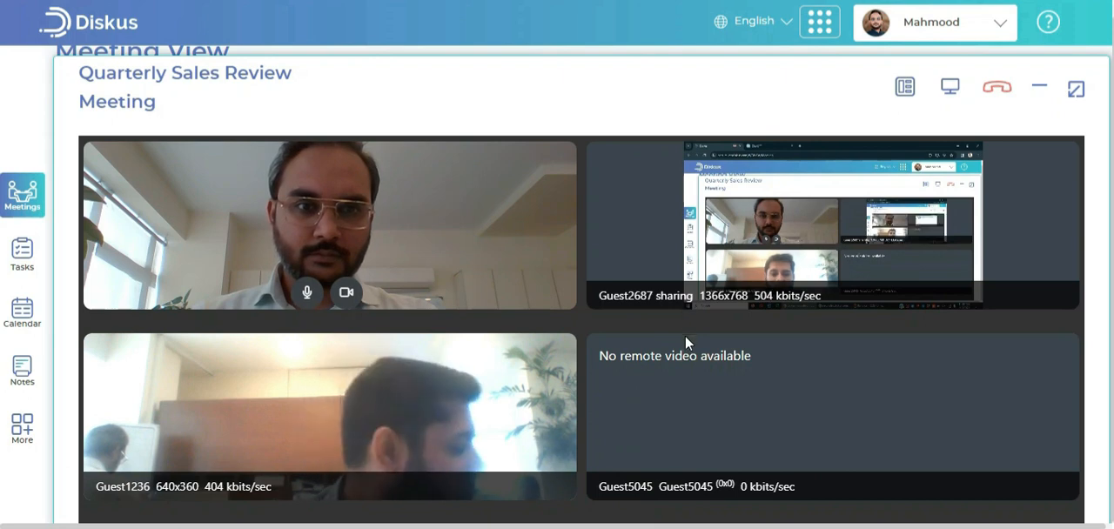
left_click(1042, 93)
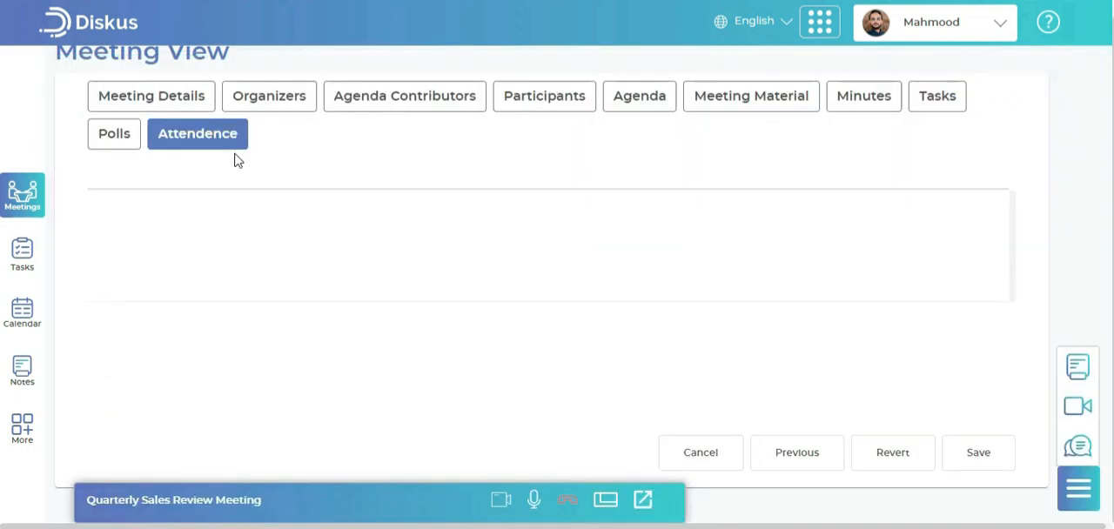
Leave the video call and end the Quarterly Sales Review Meeting from its meeting details
left_click(197, 103)
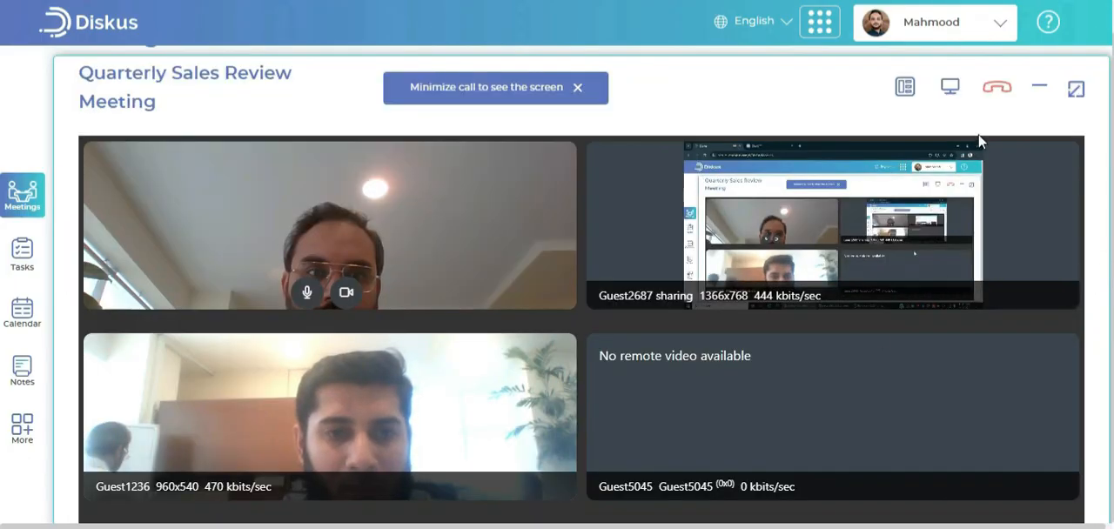
left_click(996, 89)
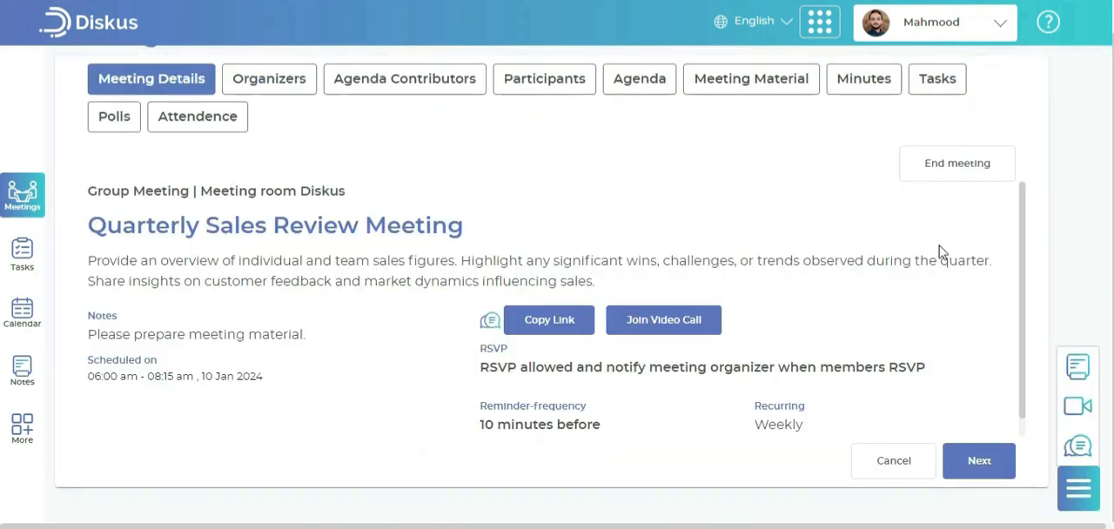
left_click(952, 162)
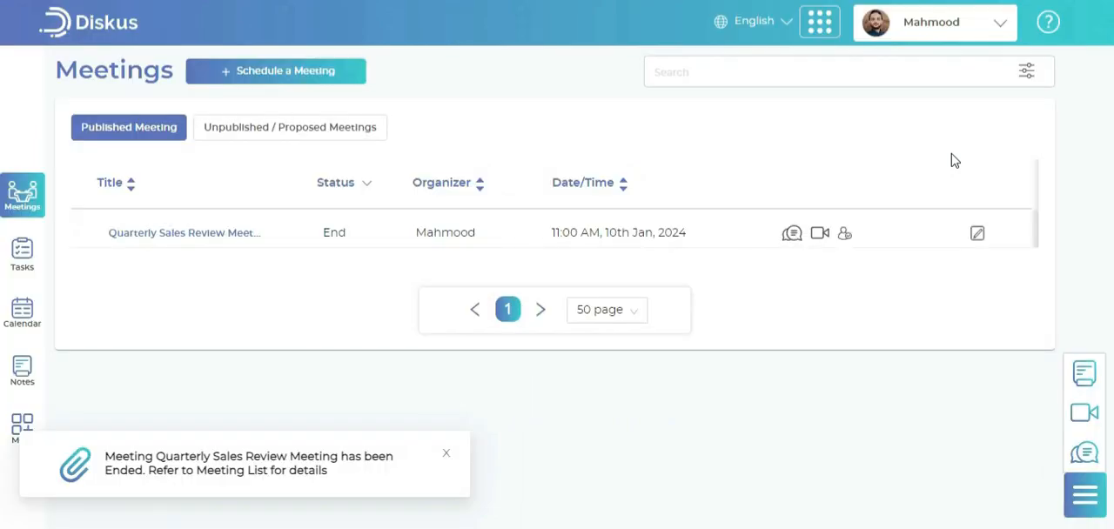
Check the dashboard overview, and reopen the ended Quarterly Sales Review Meeting from the meetings list
left_click(91, 23)
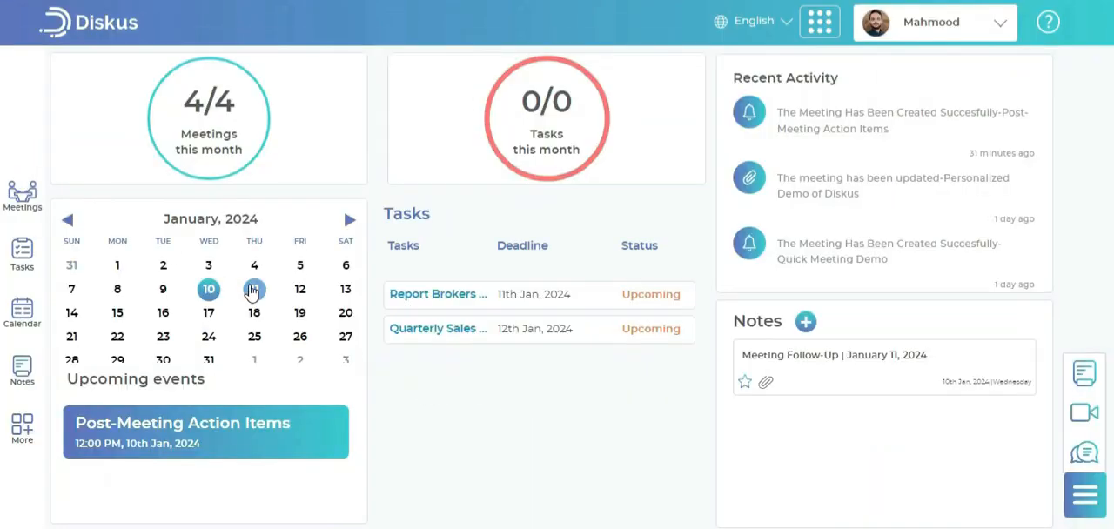
left_click(5, 204)
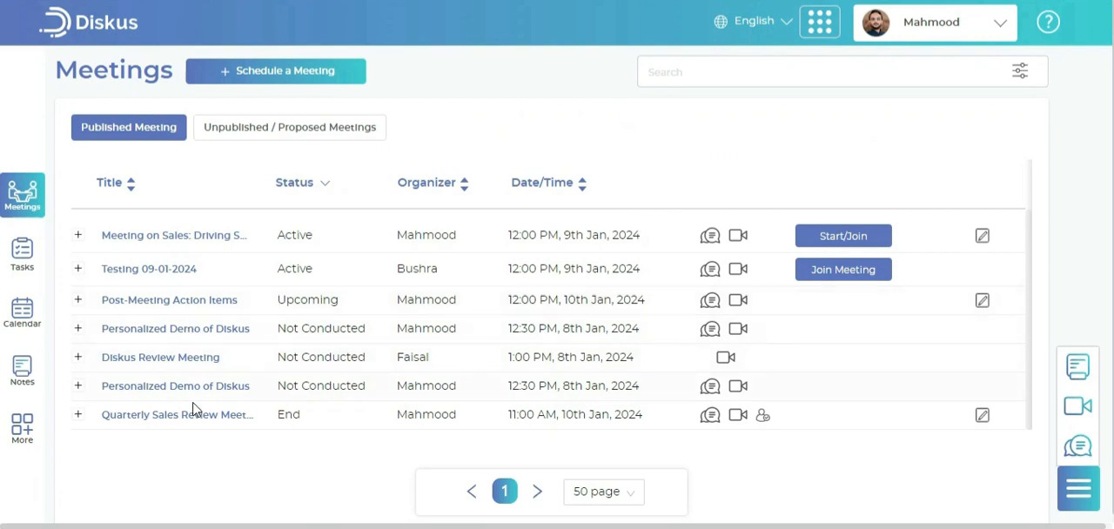
left_click(196, 415)
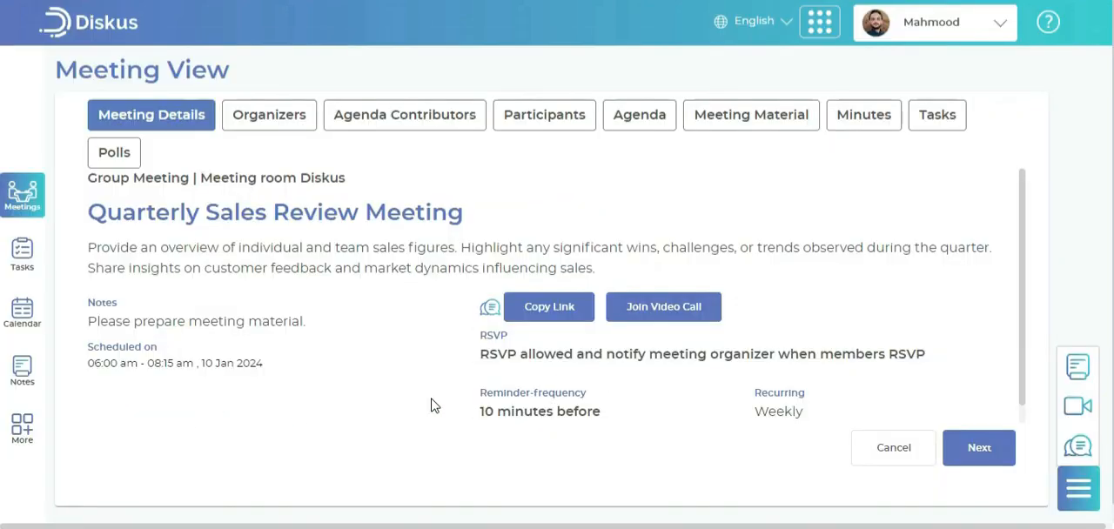
View the organizers, agenda contributors and participants of the ended Quarterly Sales Review Meeting
left_click(310, 127)
left_click(454, 126)
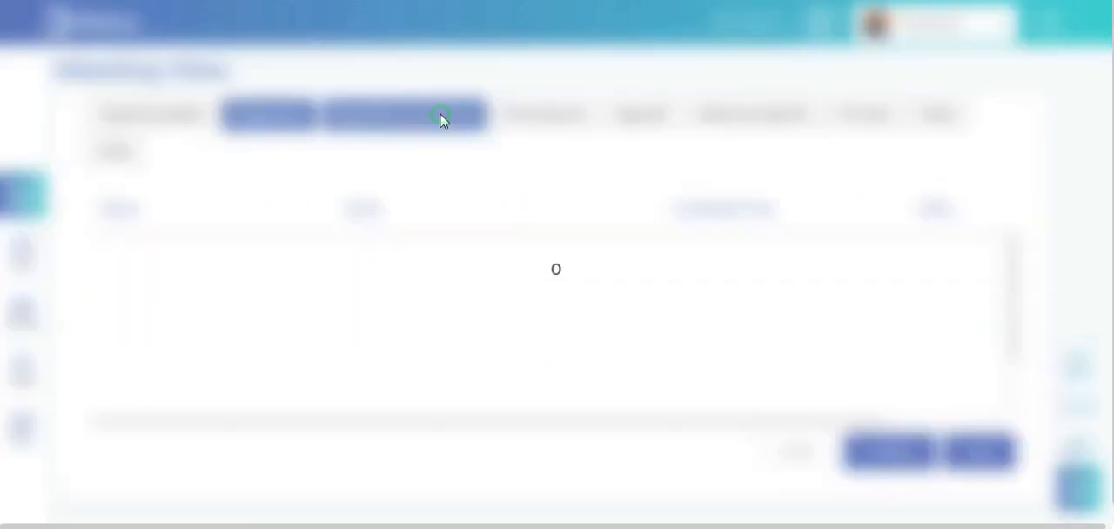
left_click(581, 122)
Look through the meeting's agenda, and check the documents attached as meeting material
left_click(657, 123)
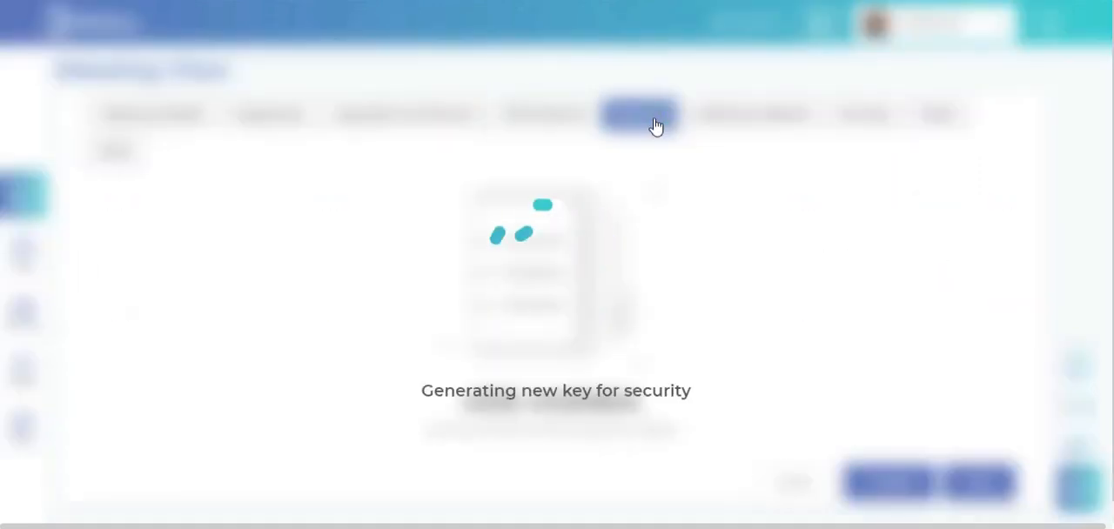
scroll(479, 256, "down", 2)
scroll(480, 256, "up", 2)
left_click(758, 120)
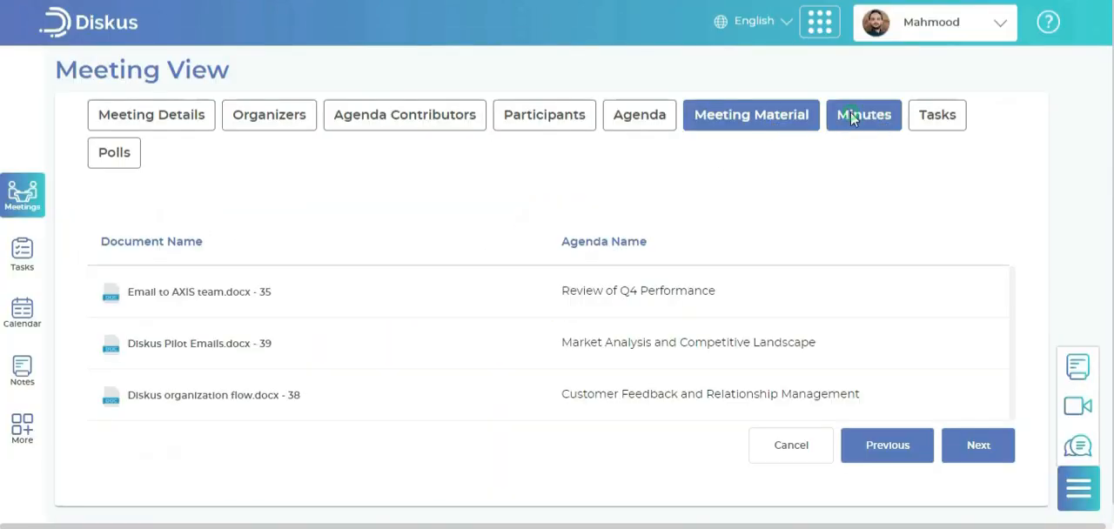
Review the general minutes recorded for the meeting
left_click(849, 118)
scroll(557, 238, "down", 2)
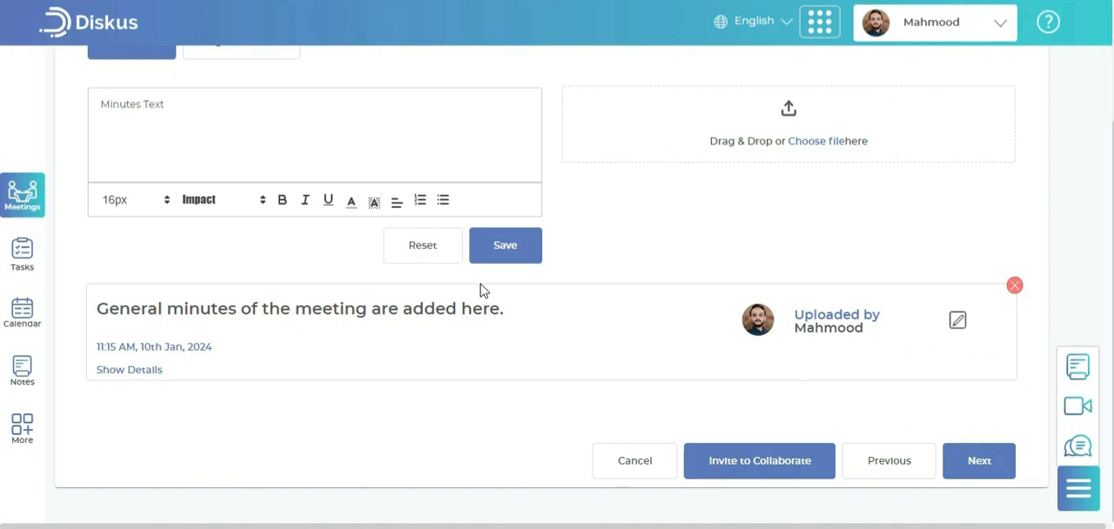
scroll(483, 291, "up", 2)
Review the agenda-wise minutes, expanding agenda items and reading through to the strategic initiatives entry
left_click(280, 209)
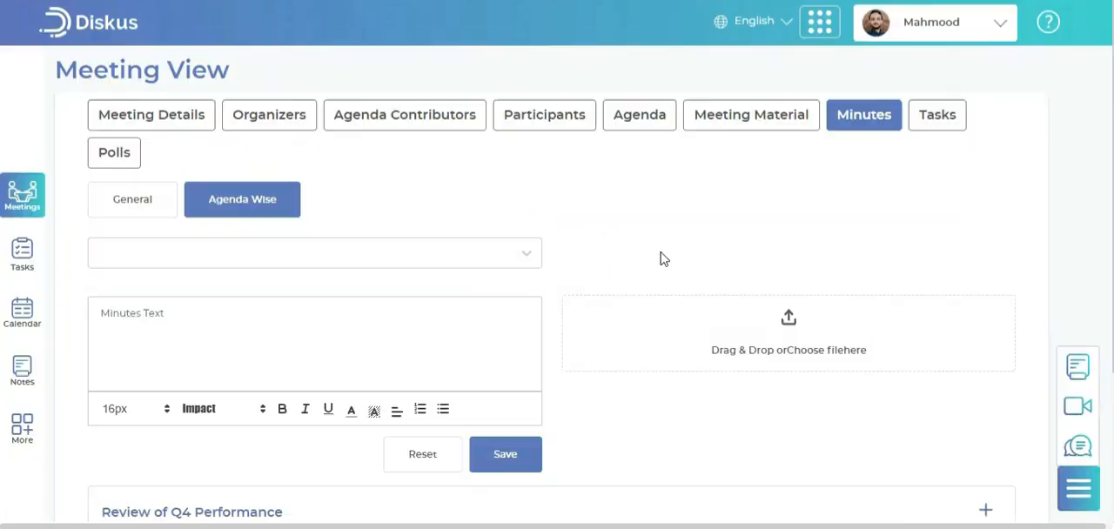
scroll(661, 259, "down", 3)
left_click(622, 311)
scroll(624, 348, "down", 2)
left_click(618, 381)
scroll(621, 383, "down", 2)
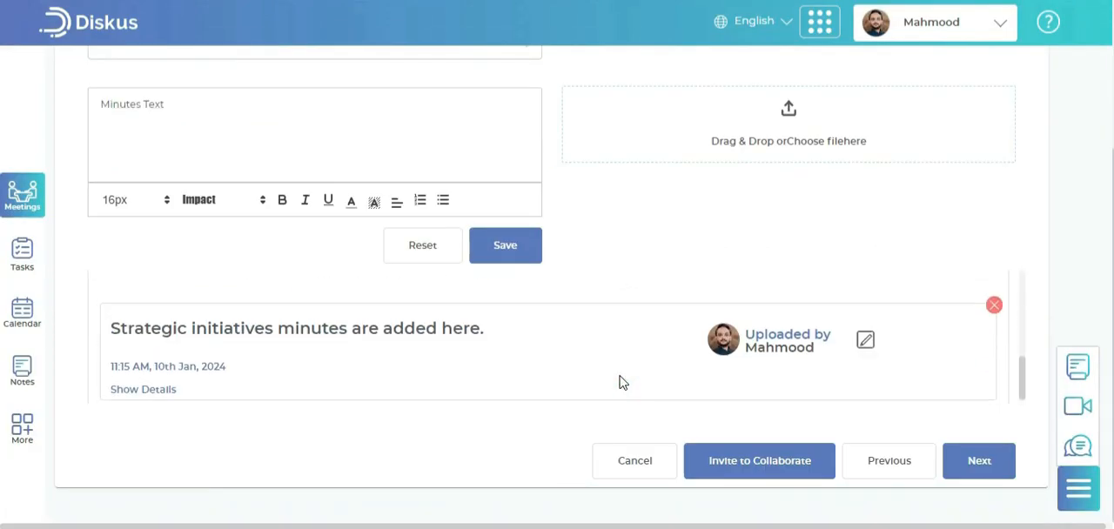
scroll(622, 383, "up", 5)
Check the meeting's task list, and open the listed poll from the meeting's polls
left_click(937, 114)
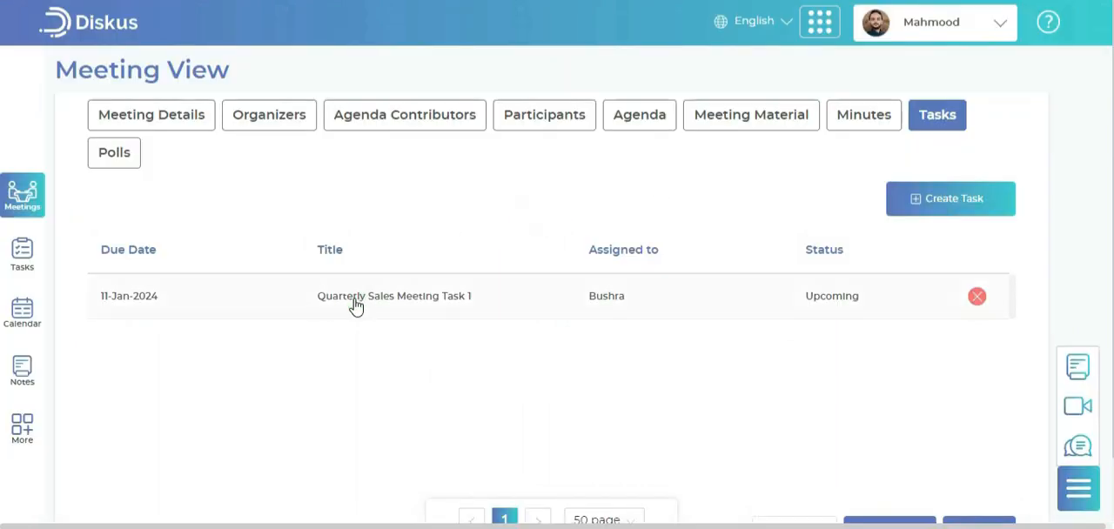
left_click(114, 155)
left_click(192, 254)
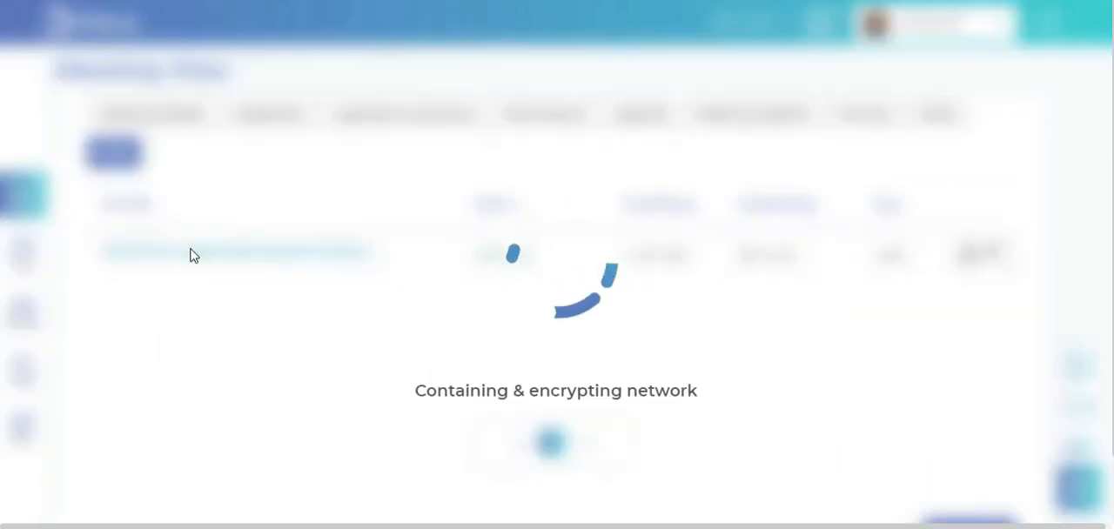